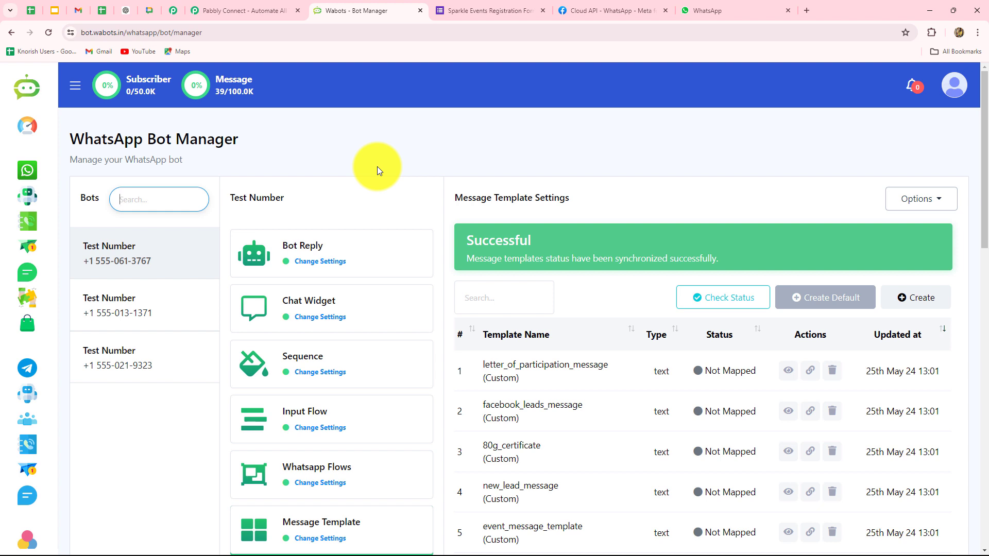
Switch to the Sparkle Events Registration Form in Google Forms.
click(455, 9)
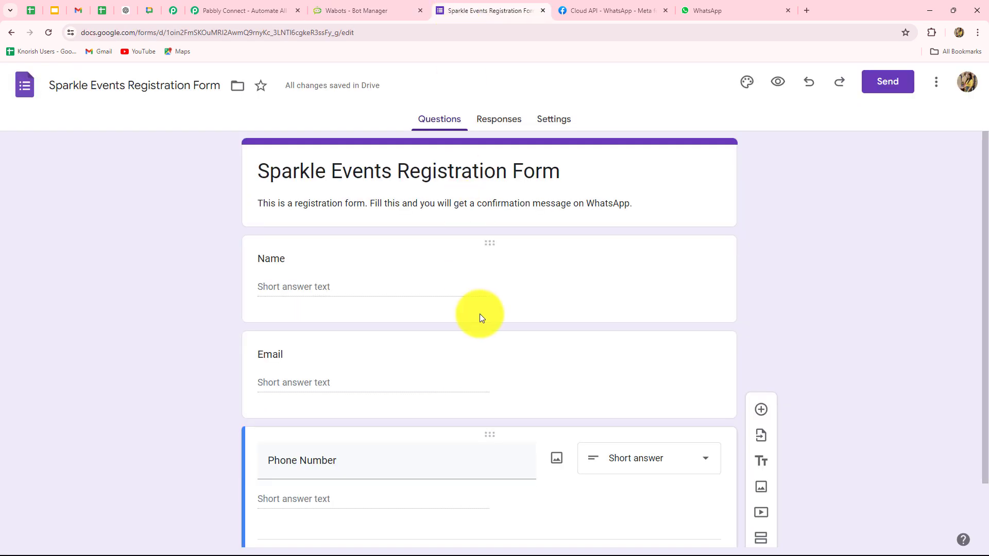
Move from the registration form to the Pabbly Connect website.
click(242, 9)
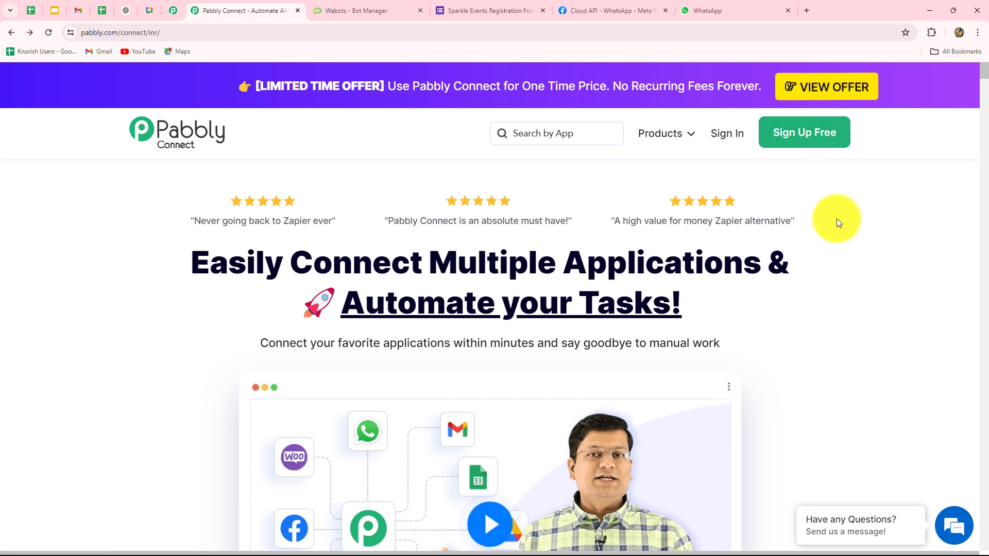
Sign in to Pabbly and open Pabbly Connect from the apps list.
drag(198, 261, 797, 325)
click(797, 325)
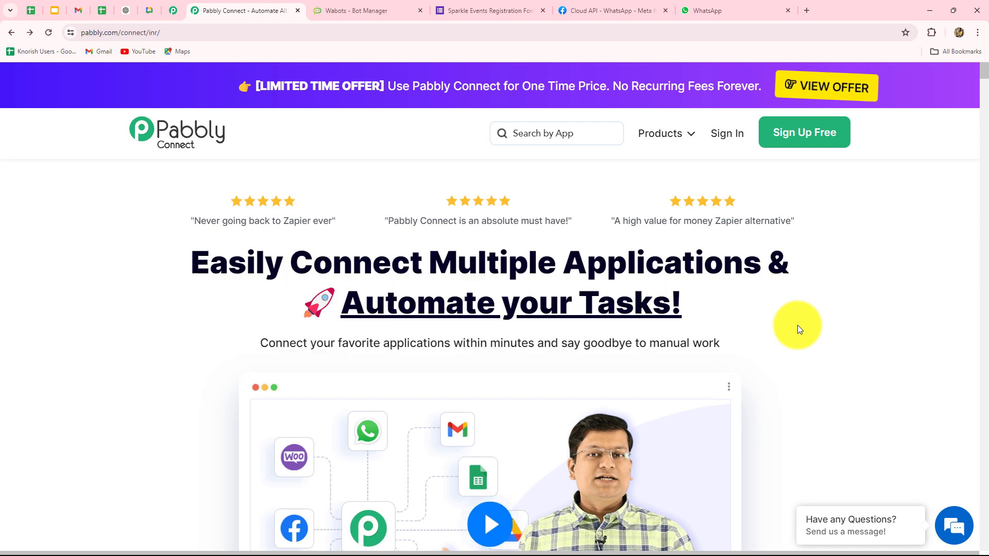
click(725, 135)
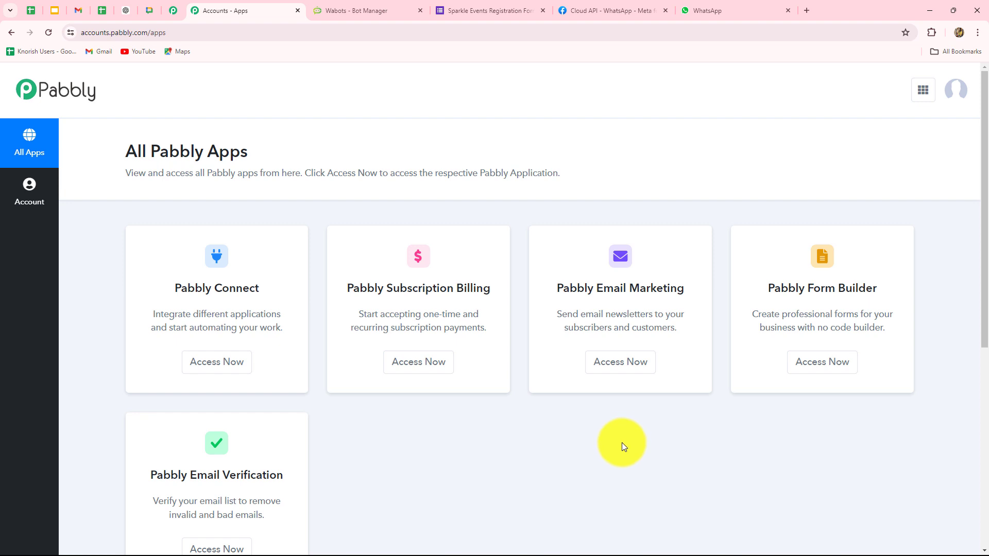
scroll(621, 444, down, 2)
scroll(620, 444, up, 2)
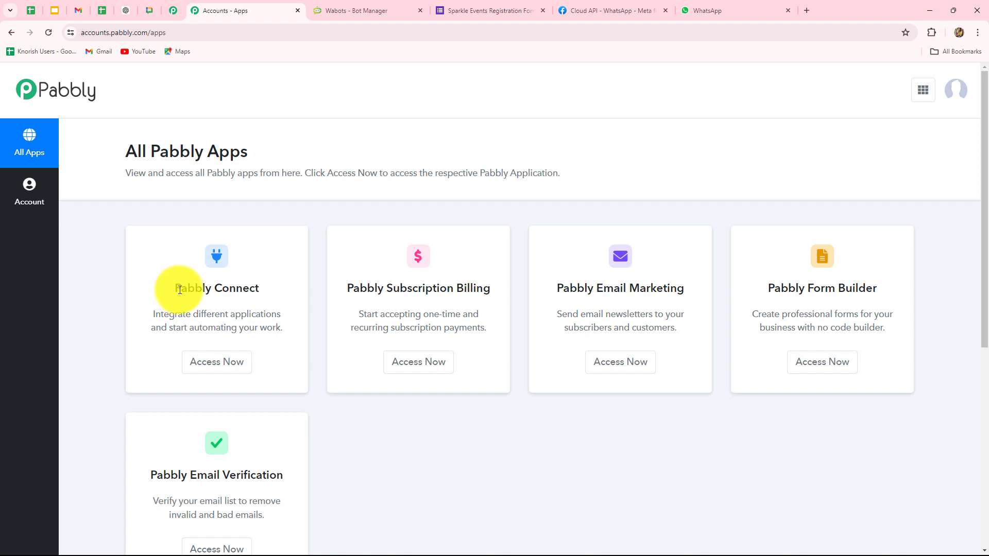
drag(180, 288, 247, 313)
click(217, 365)
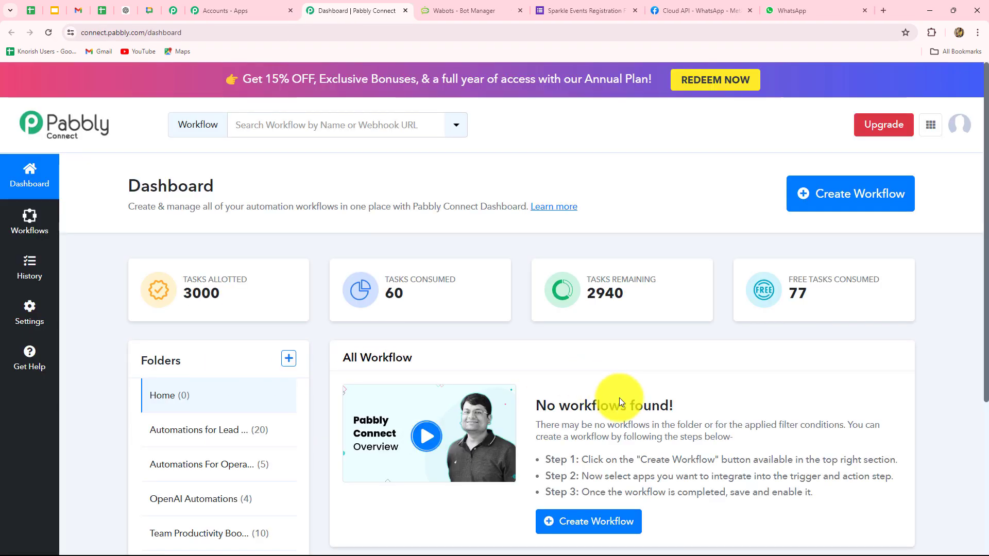
Start a new workflow from the empty Connect dashboard.
scroll(629, 408, down, 1)
scroll(629, 408, down, 3)
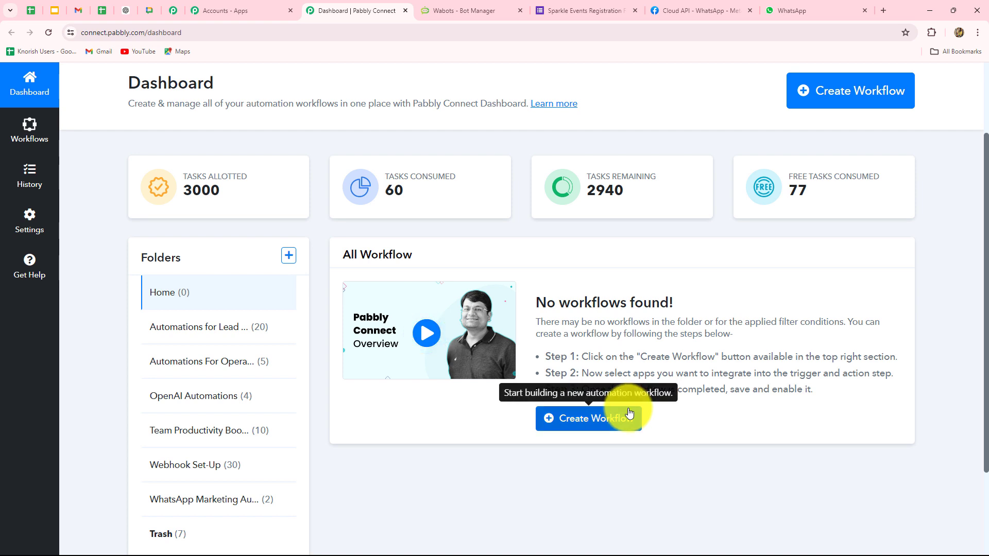
scroll(630, 407, down, 4)
scroll(633, 400, up, 3)
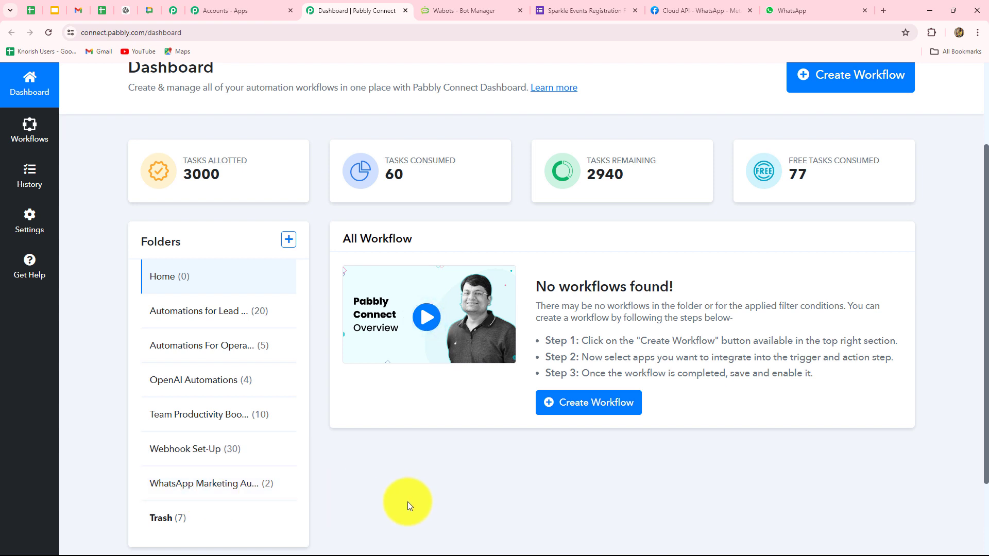
scroll(407, 502, up, 3)
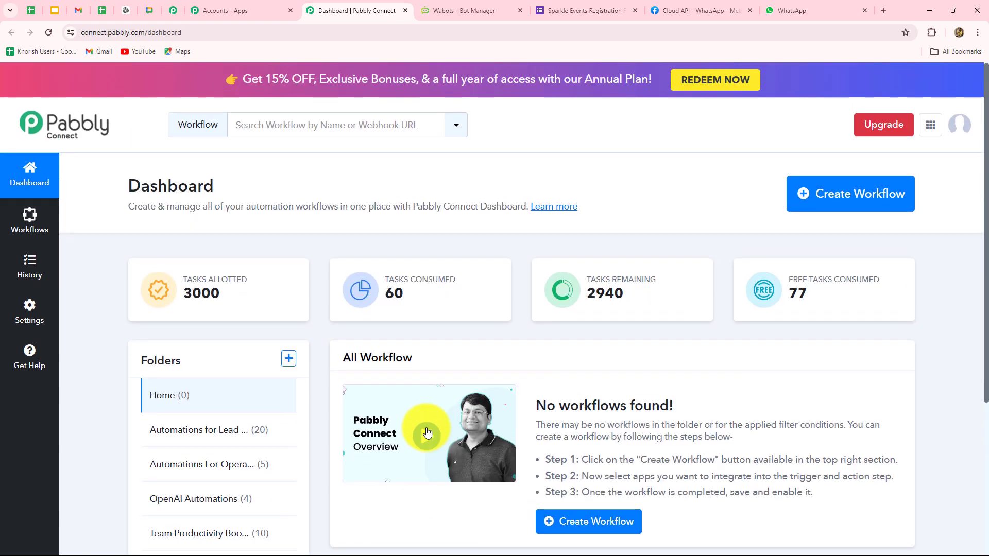
click(818, 212)
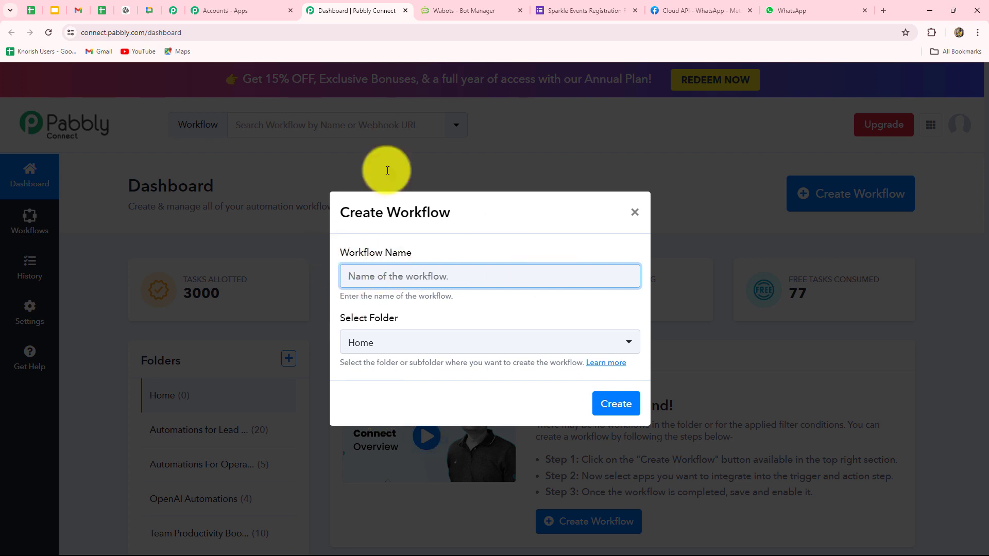
Create the pasted-name workflow in the WhatsApp Marketing Automations folder.
key(ctrl+v)
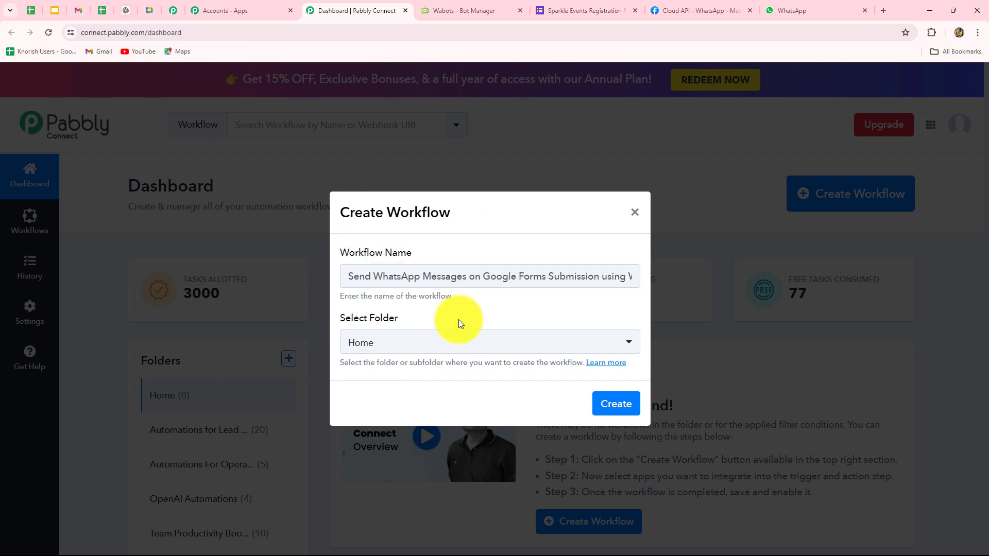
click(430, 355)
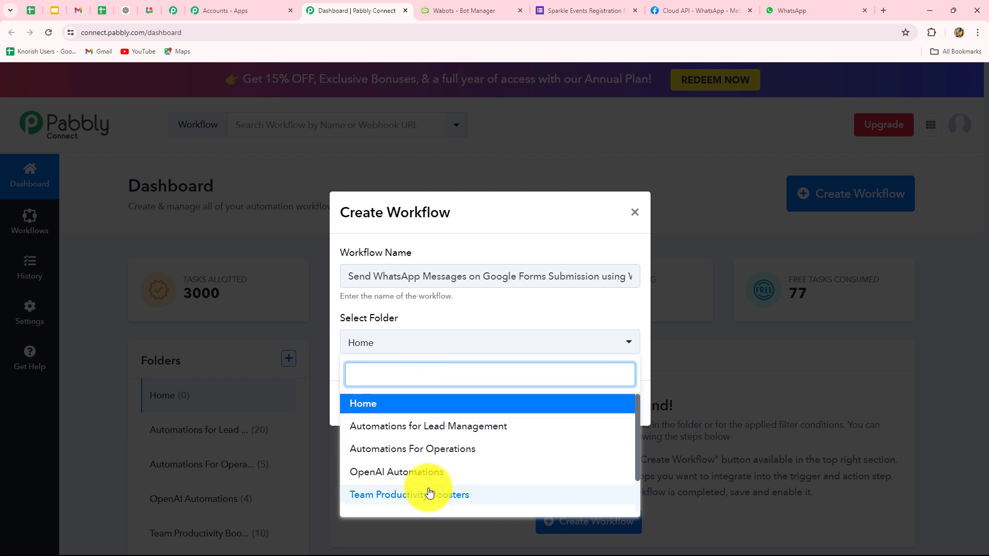
scroll(427, 490, down, 2)
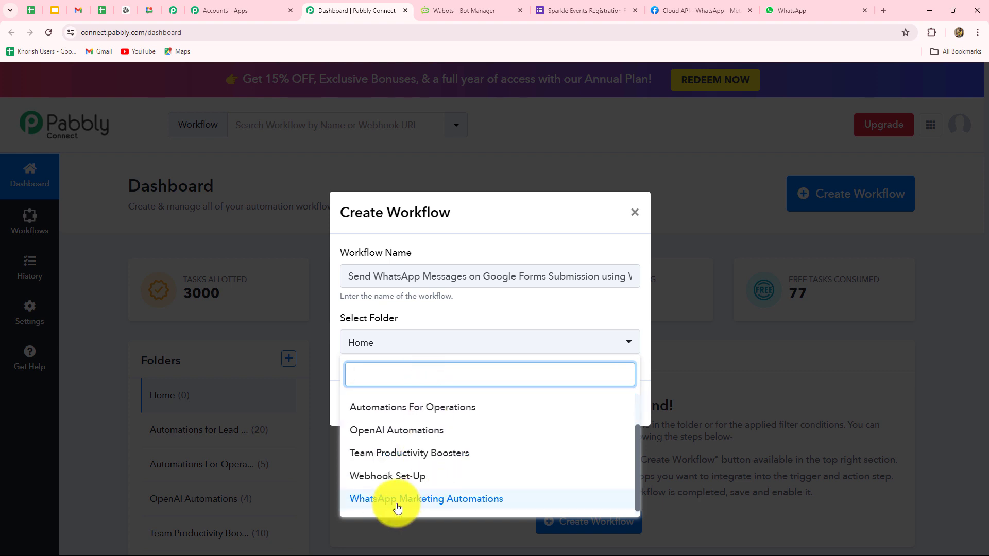
click(472, 499)
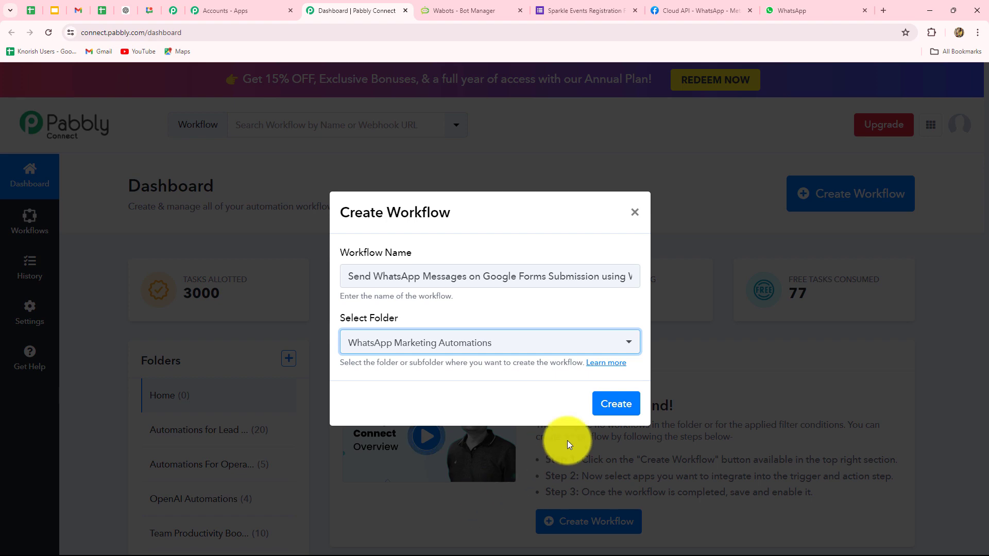
click(625, 409)
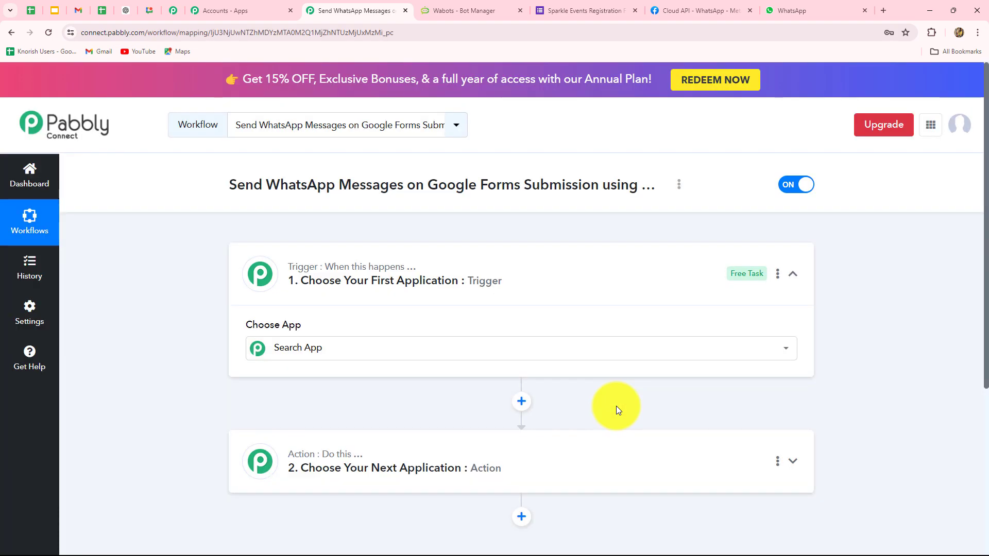
Scroll through the workflow page to browse the trigger step's app choices.
scroll(616, 406, down, 4)
scroll(901, 372, down, 1)
scroll(902, 372, down, 3)
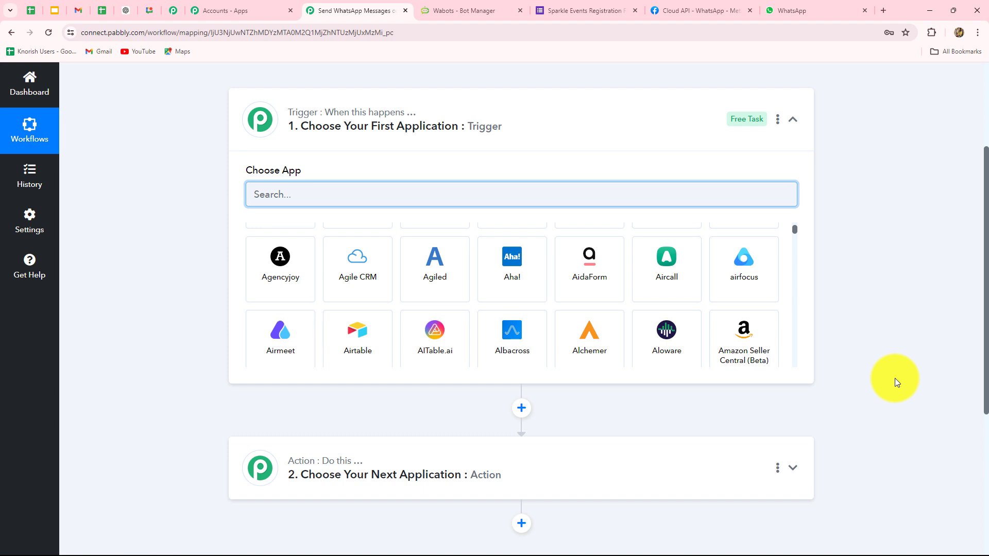
scroll(667, 535, down, 3)
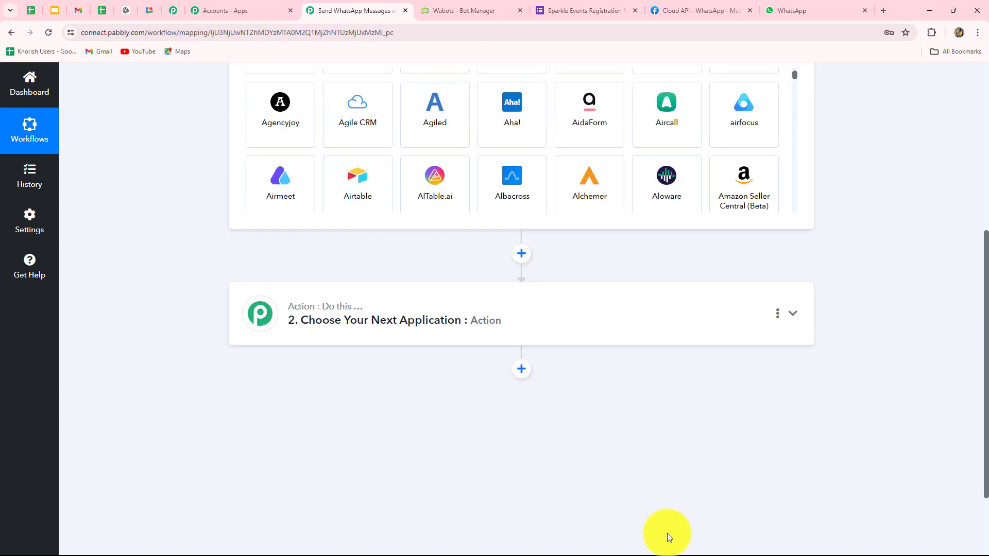
scroll(668, 536, up, 2)
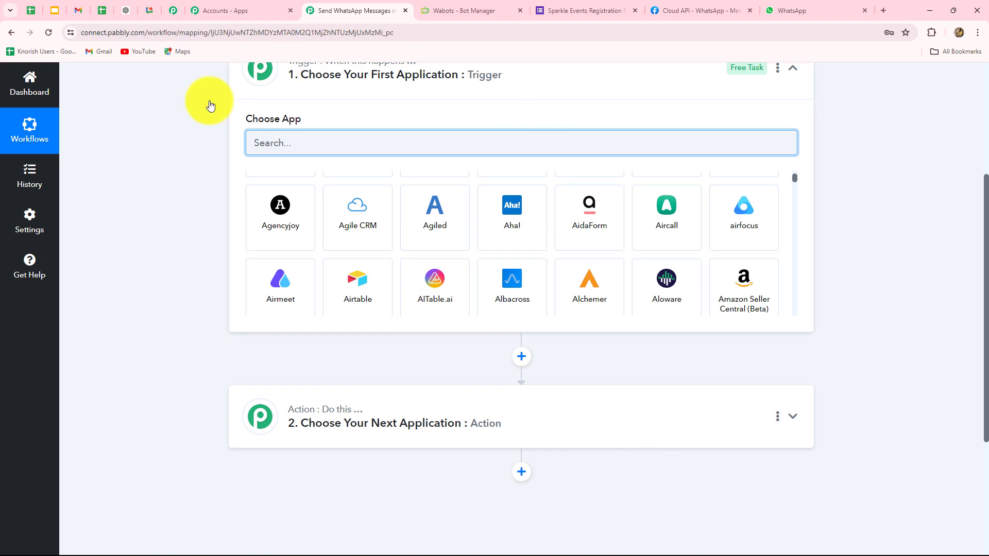
scroll(472, 503, down, 3)
scroll(472, 503, up, 3)
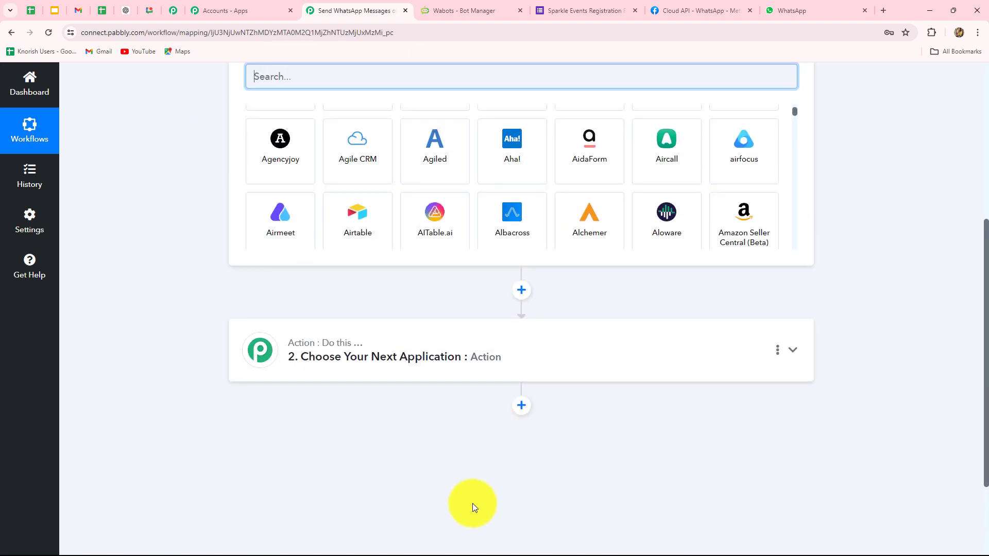
scroll(472, 502, up, 3)
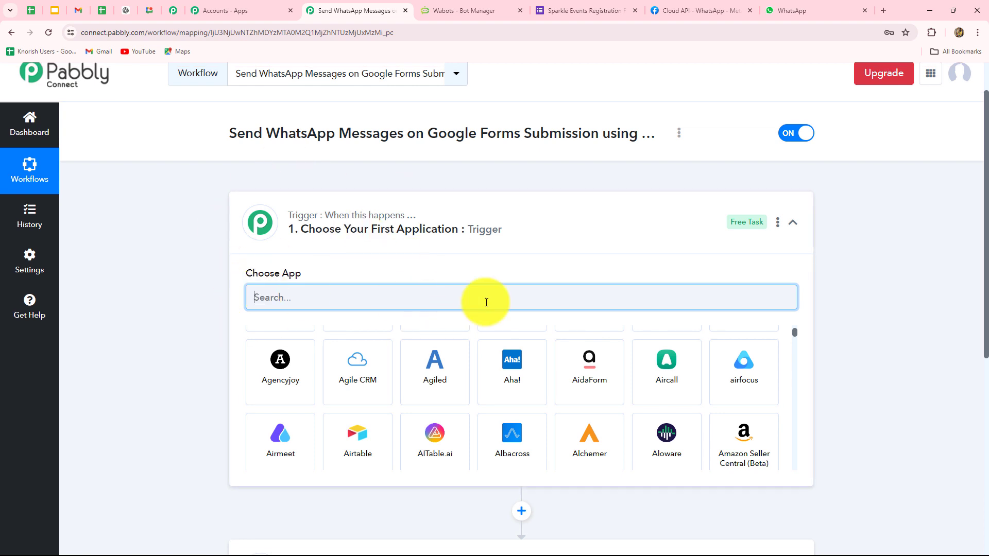
scroll(485, 301, down, 3)
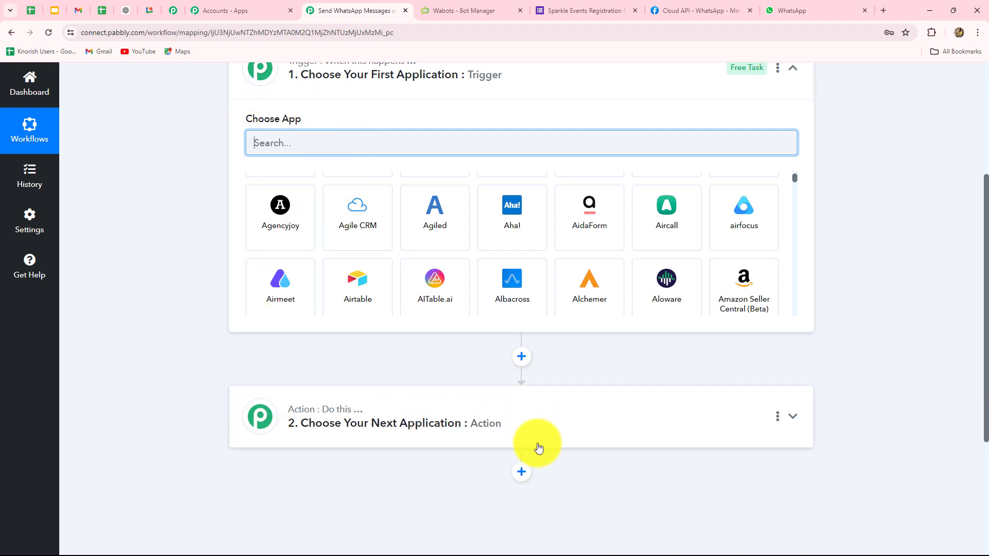
scroll(535, 447, up, 2)
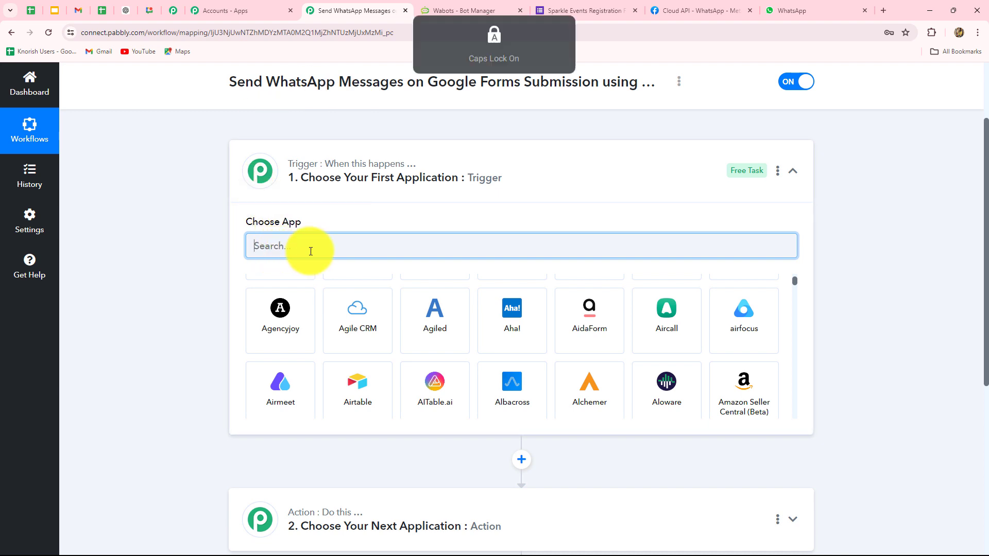
Set the trigger app to Google Forms with the New Response Received event.
text(Googl)
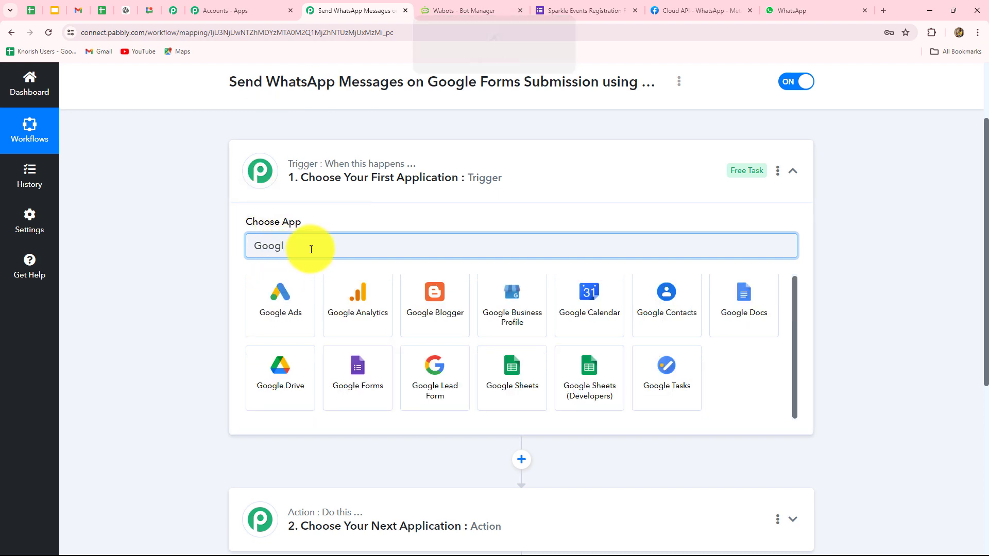
click(369, 391)
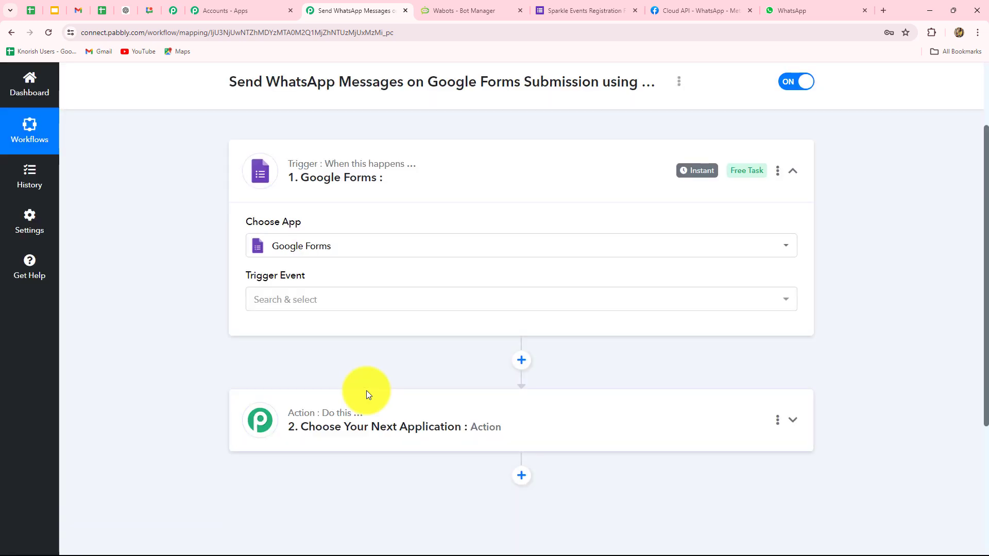
click(325, 298)
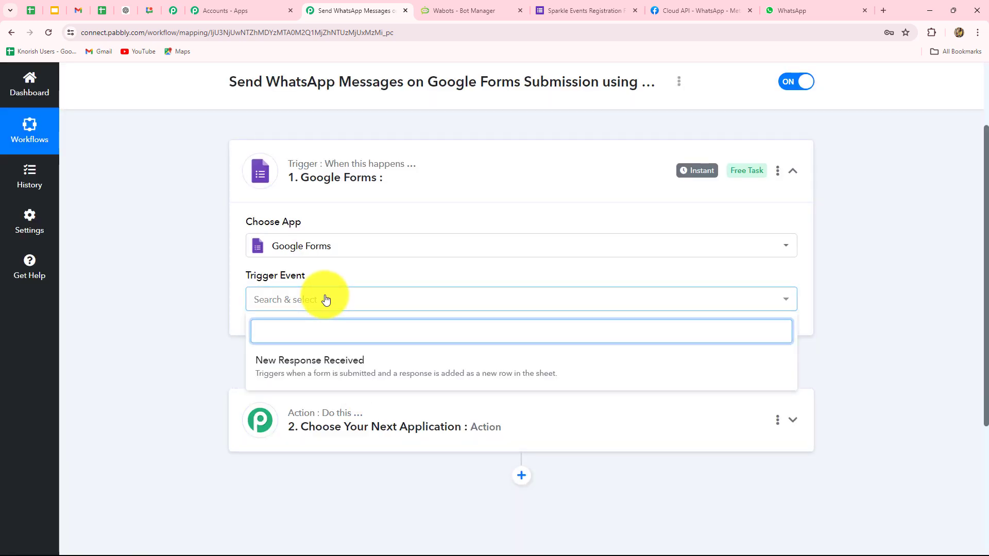
click(324, 379)
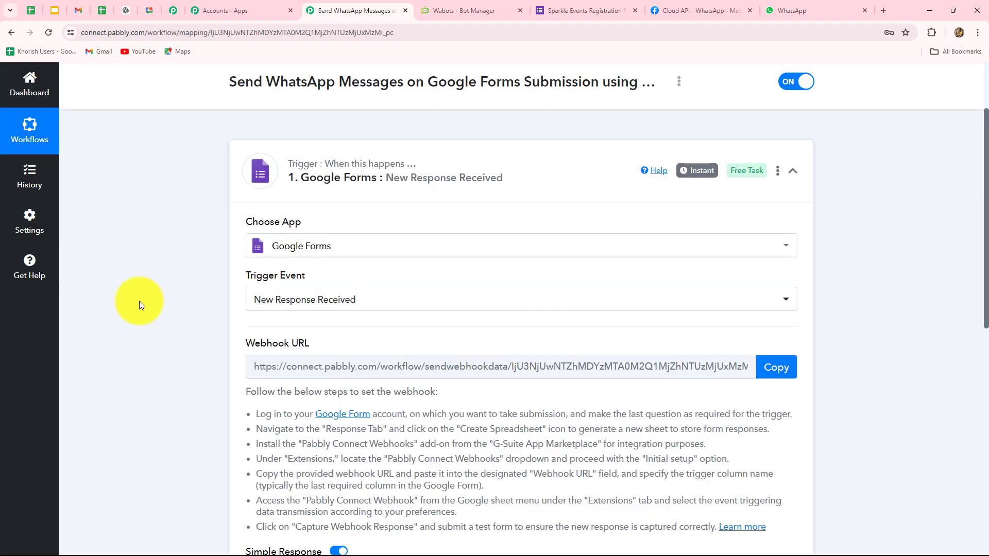
scroll(335, 314, down, 2)
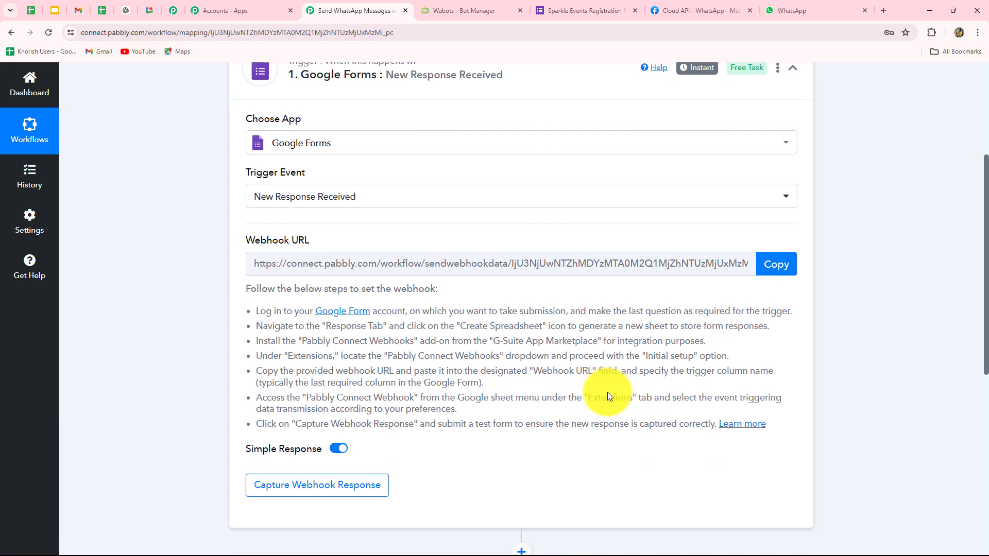
scroll(608, 391, up, 2)
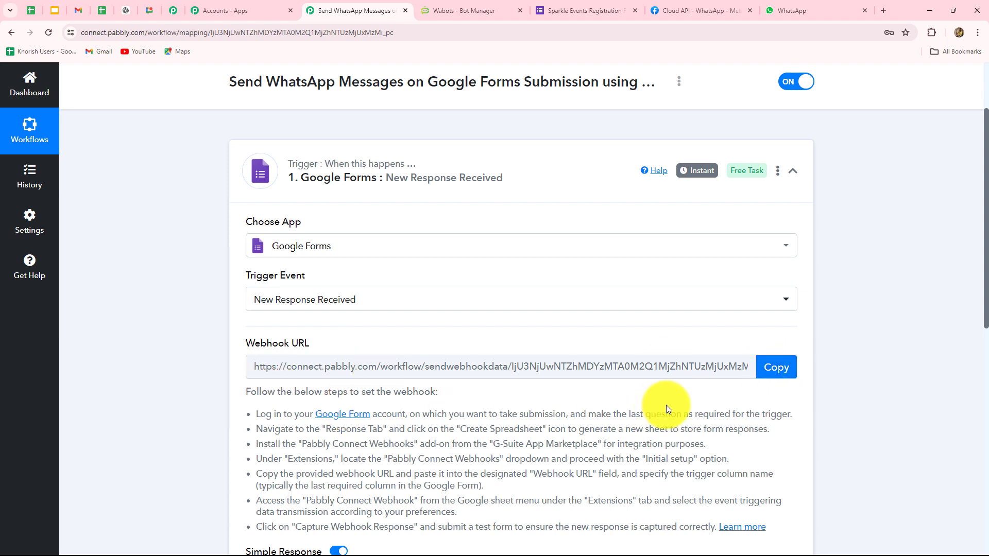
scroll(666, 405, down, 2)
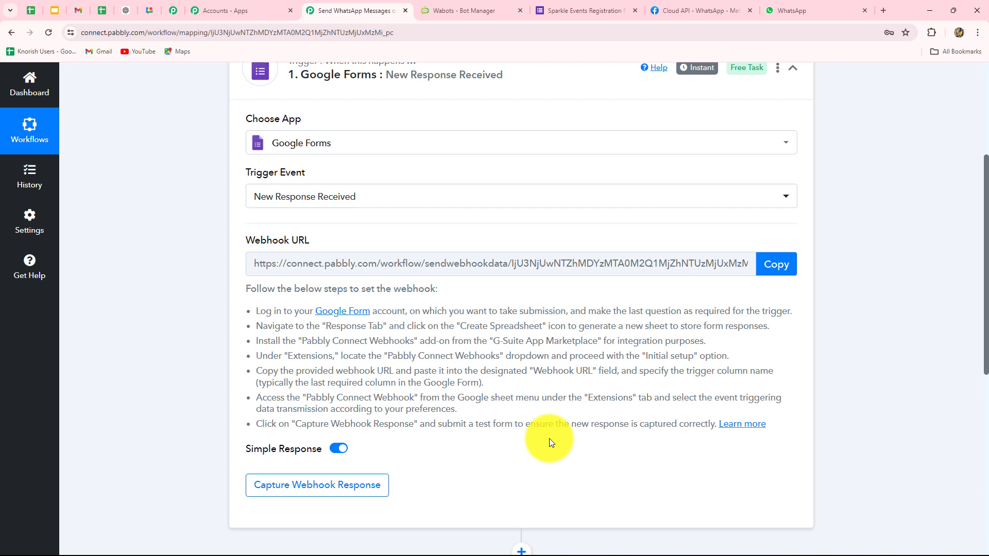
scroll(549, 437, up, 2)
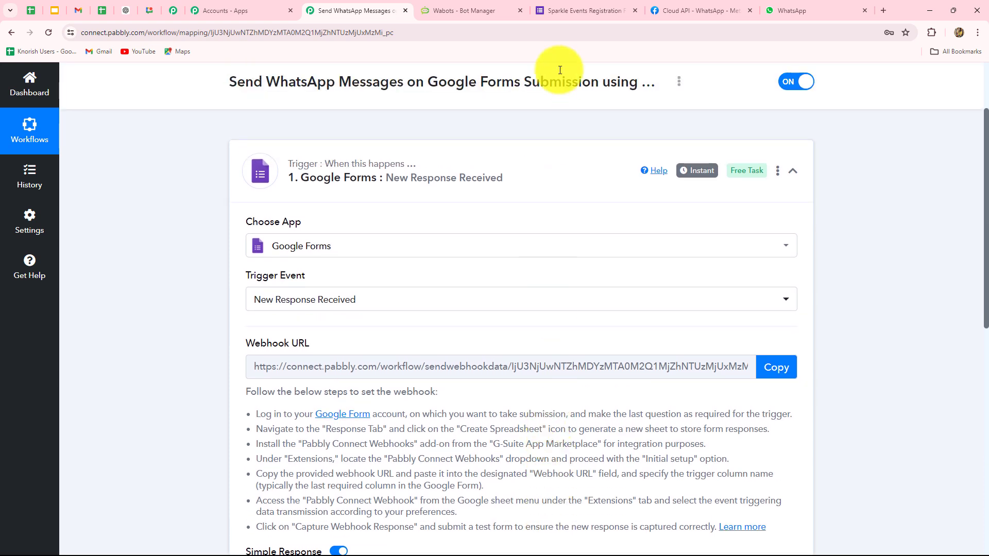
Return to the registration form, scroll its questions, and view its 0 responses.
click(580, 10)
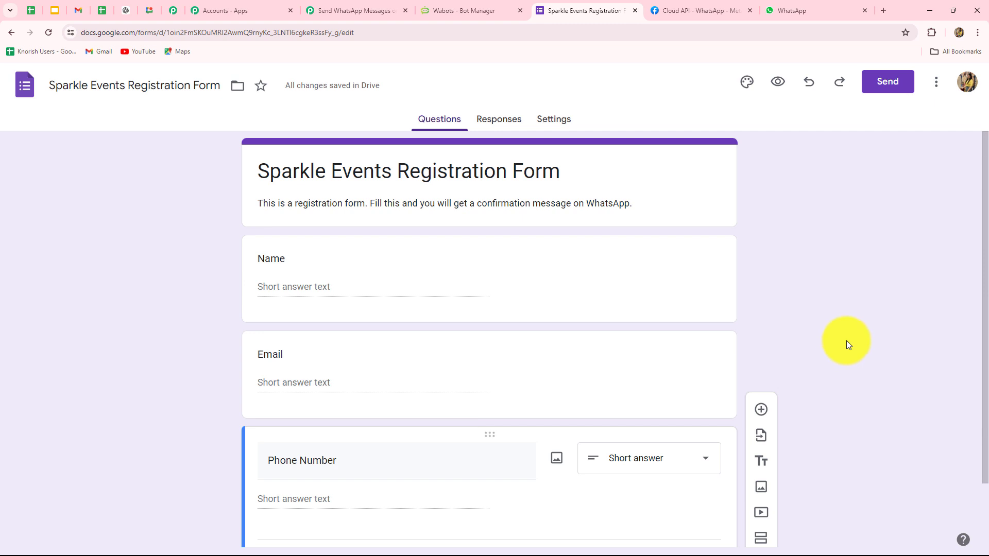
scroll(846, 341, down, 2)
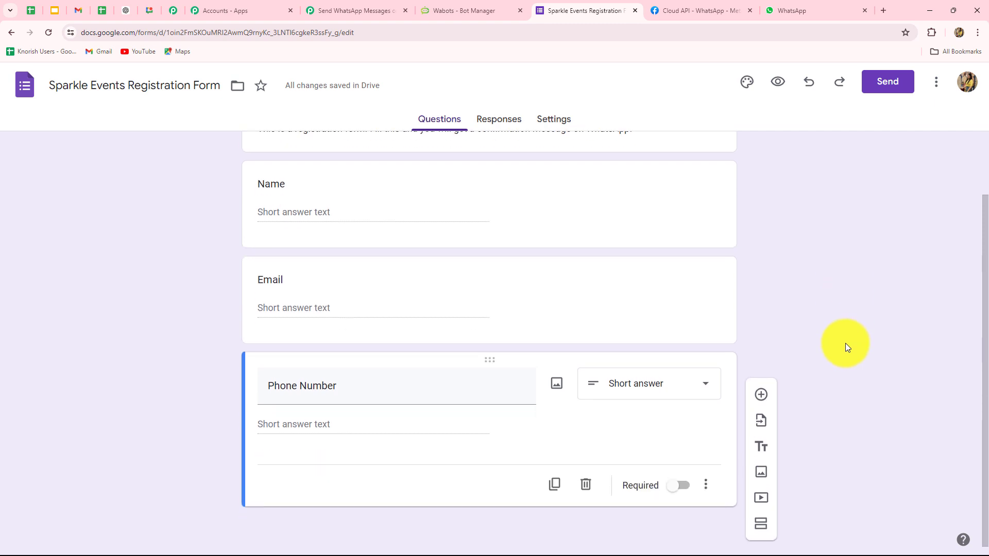
scroll(845, 343, up, 2)
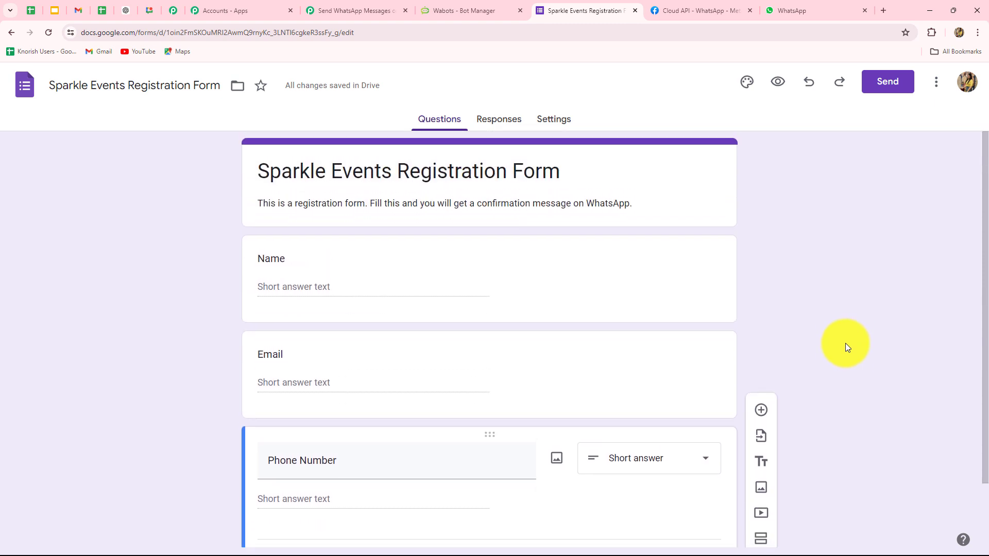
scroll(845, 343, down, 2)
scroll(848, 356, up, 2)
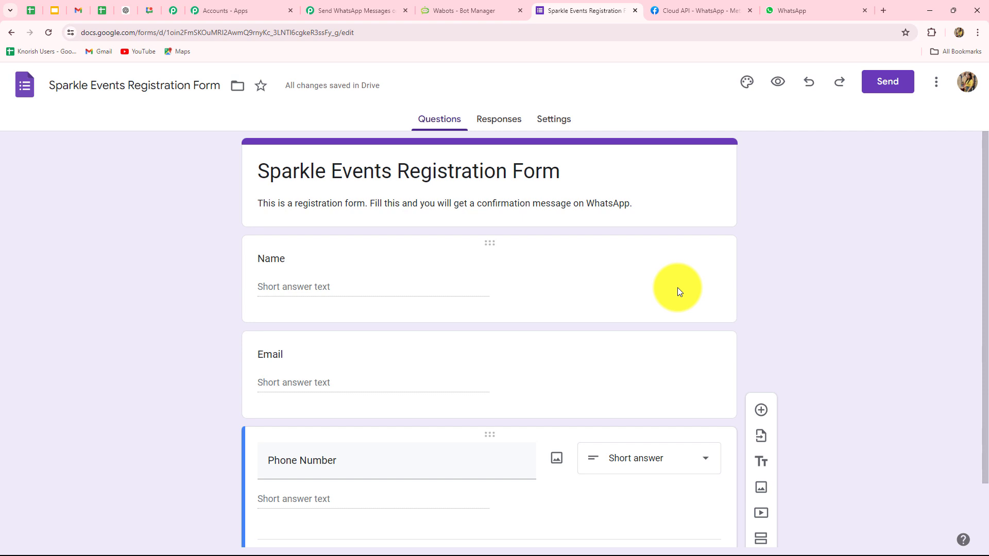
click(505, 124)
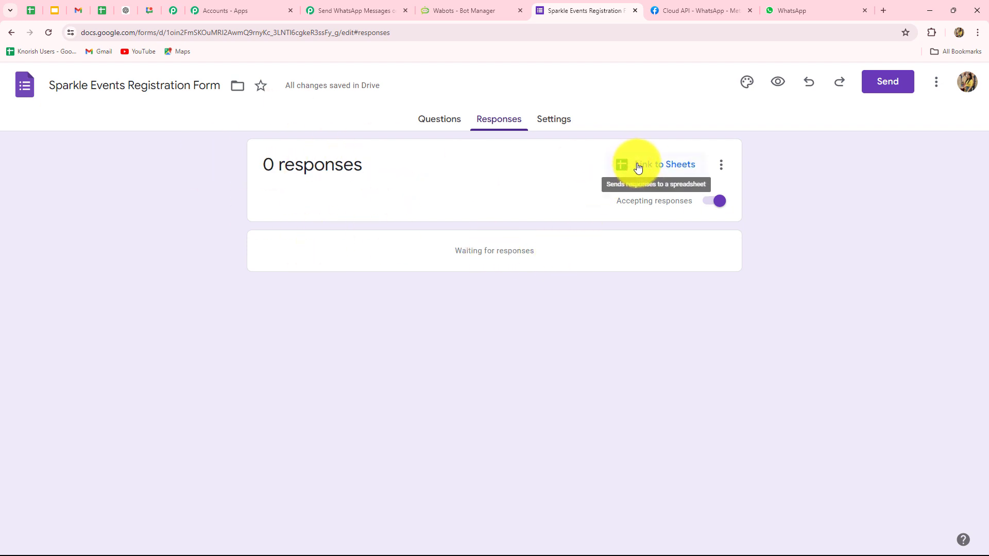
Link the form's responses to a newly created Google Sheets spreadsheet.
click(638, 166)
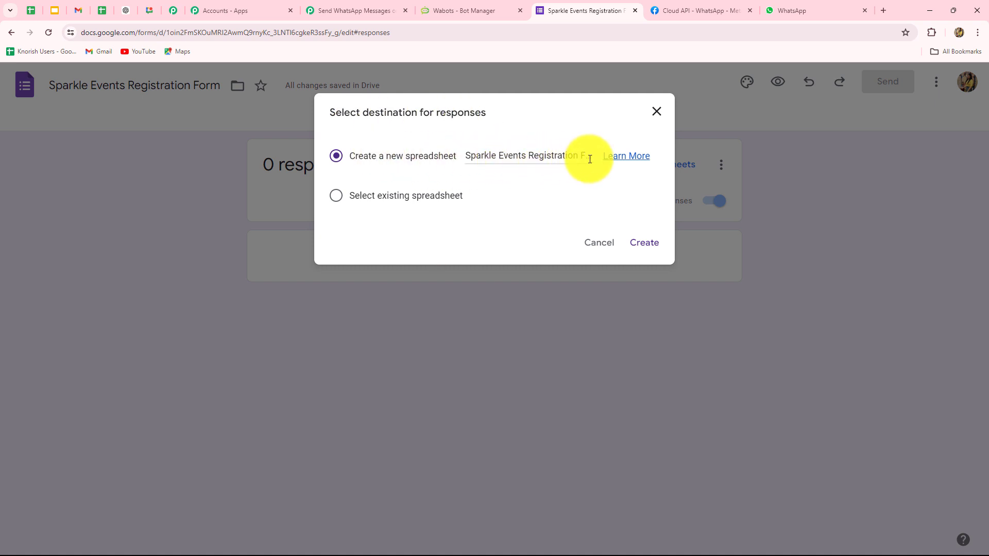
click(644, 243)
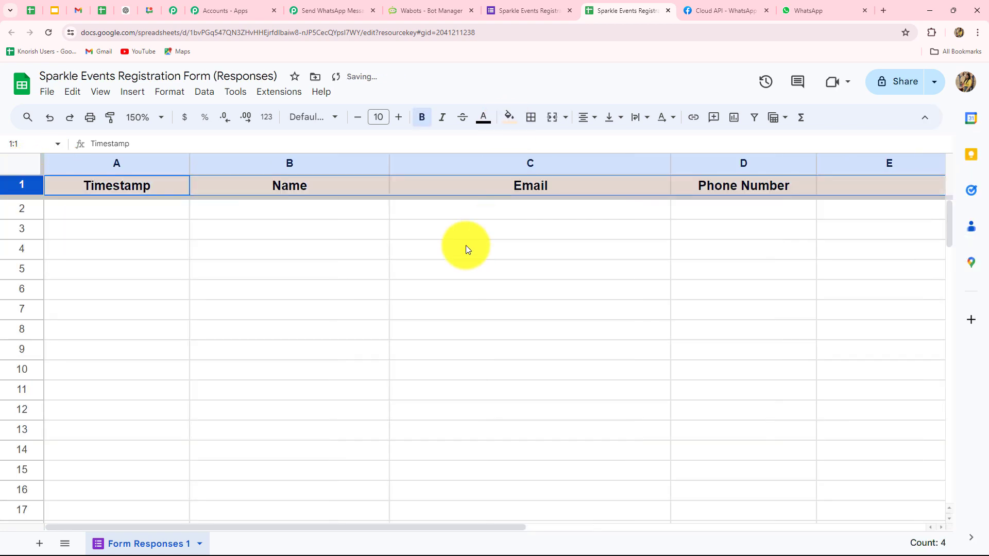
Deselect the formatted header row, check the form's Responses and Questions, return to the sheet.
click(464, 248)
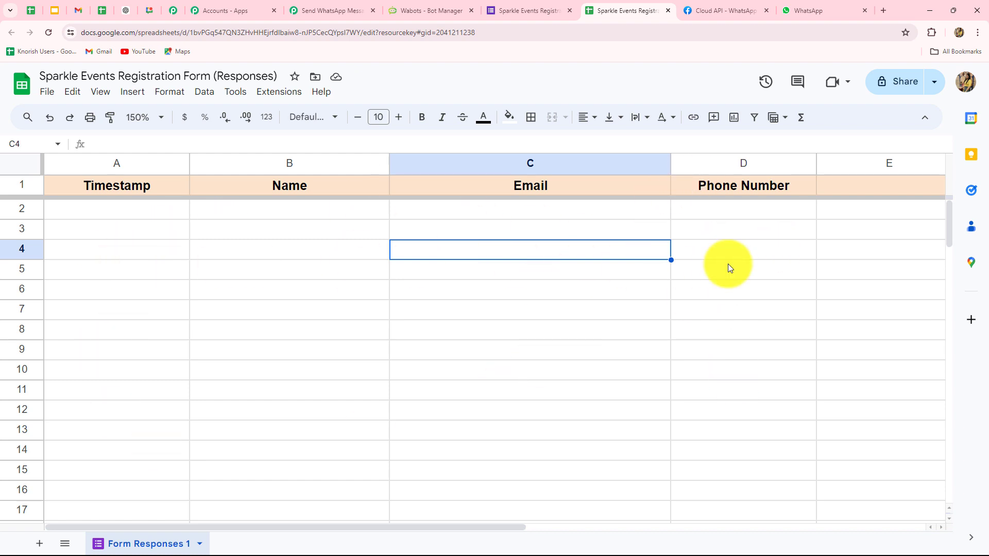
click(512, 9)
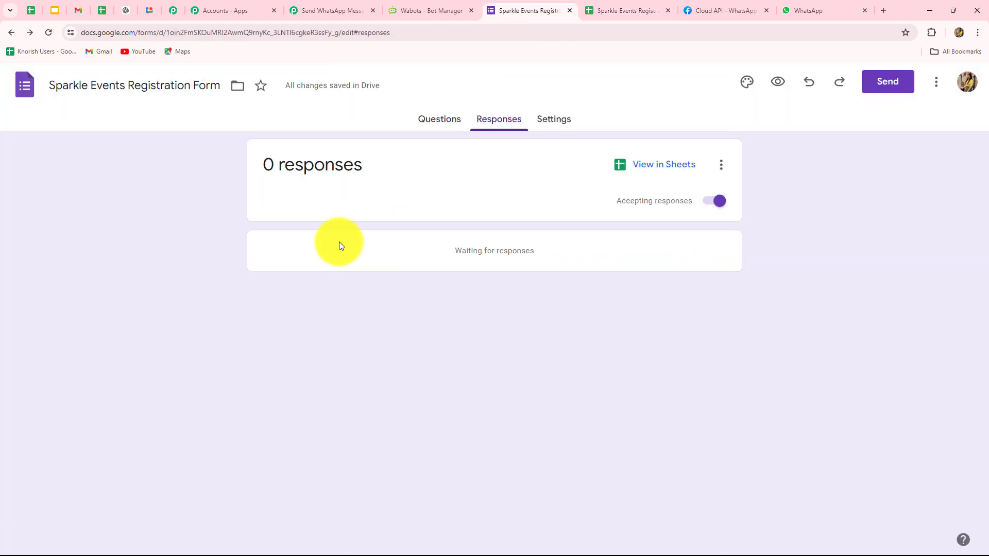
click(446, 121)
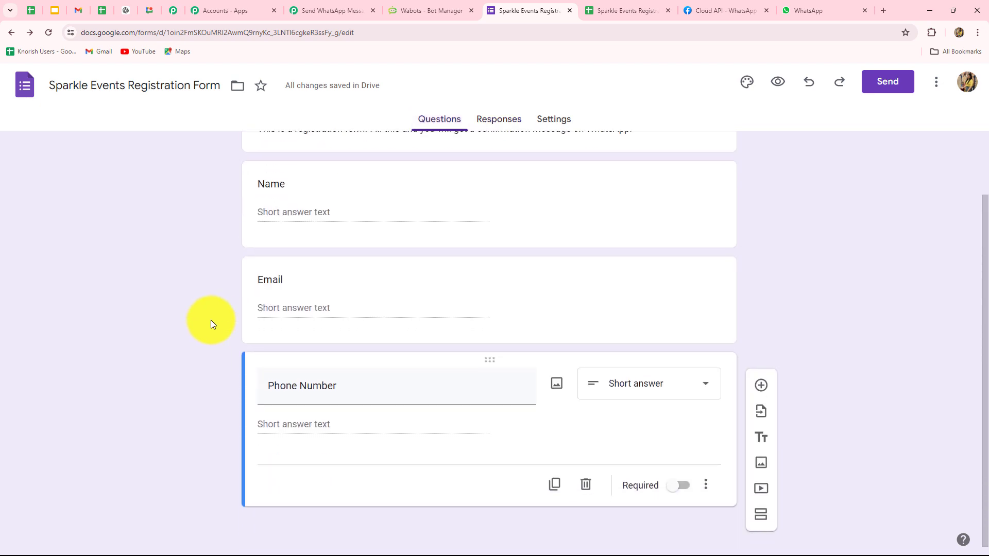
click(634, 9)
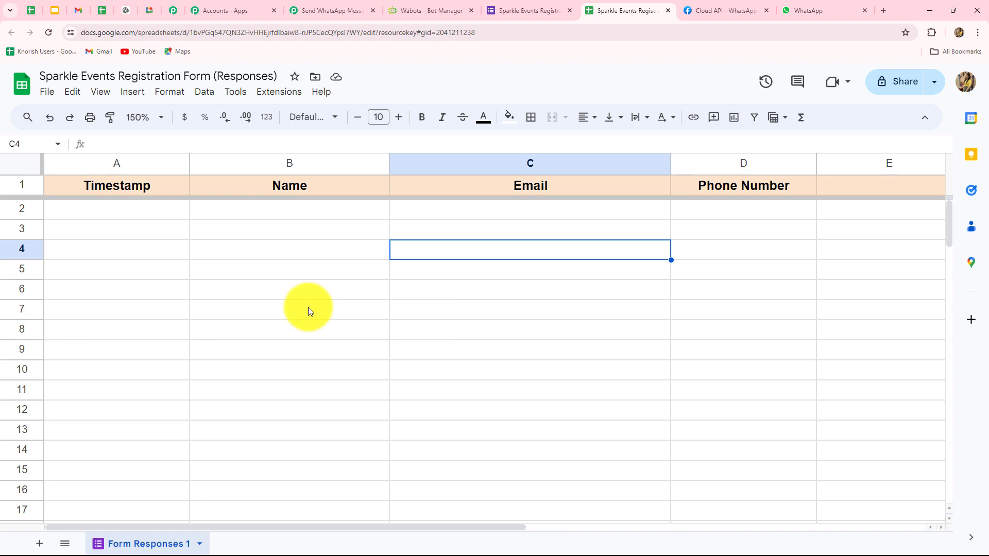
click(281, 96)
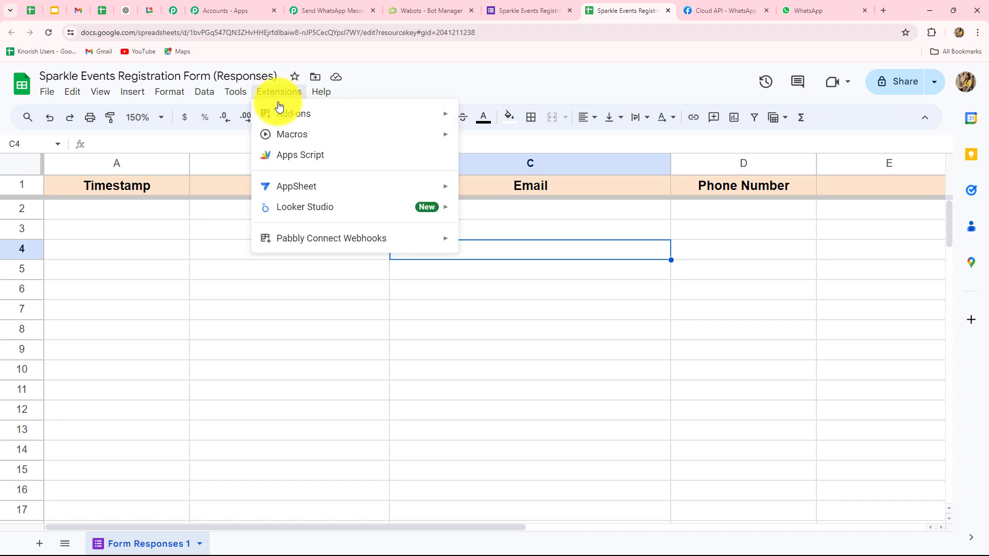
mouse_move(289, 114)
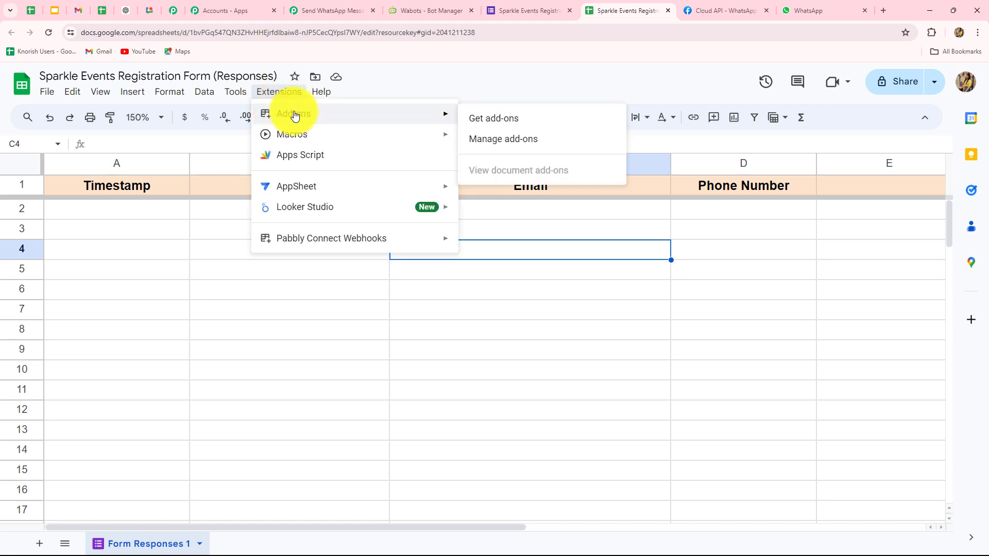
click(481, 123)
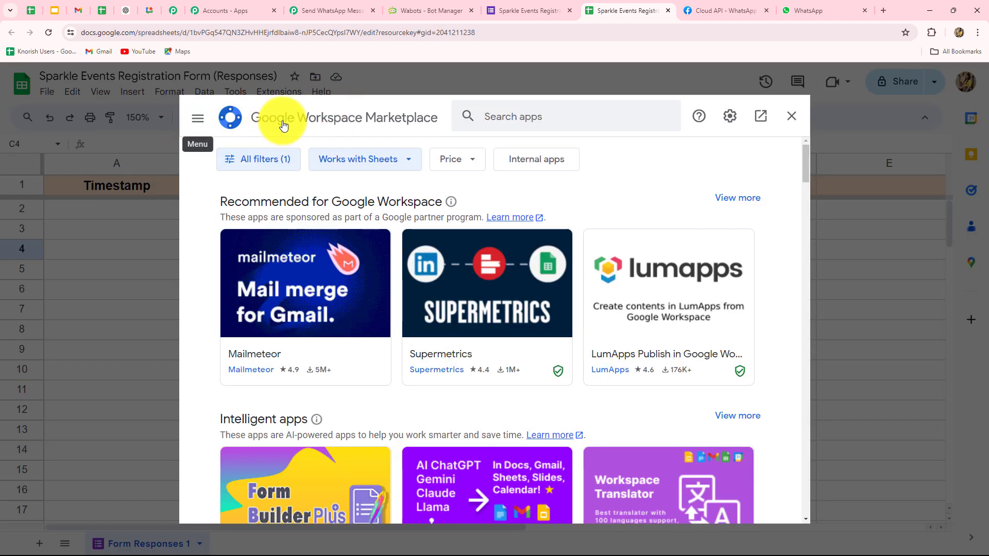
click(505, 114)
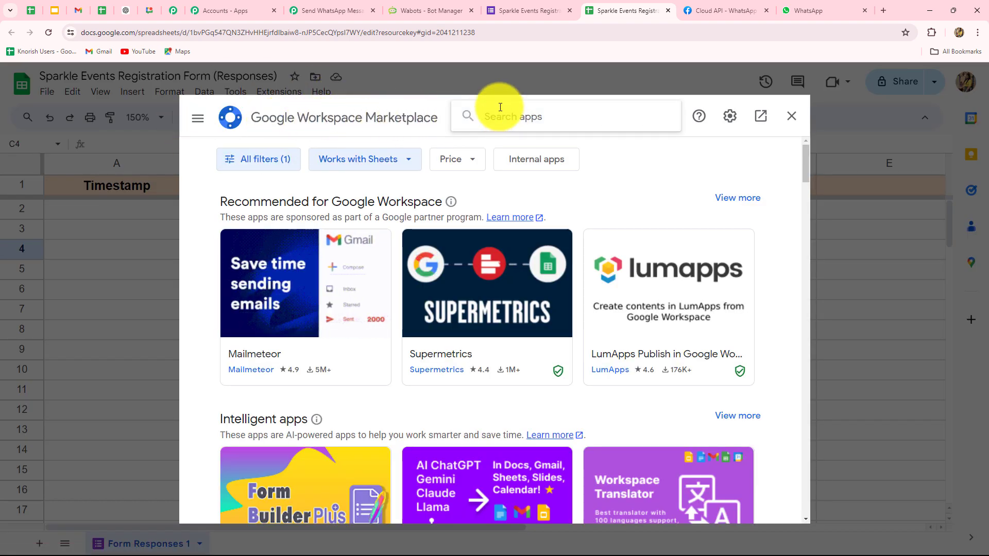
text(Pabb)
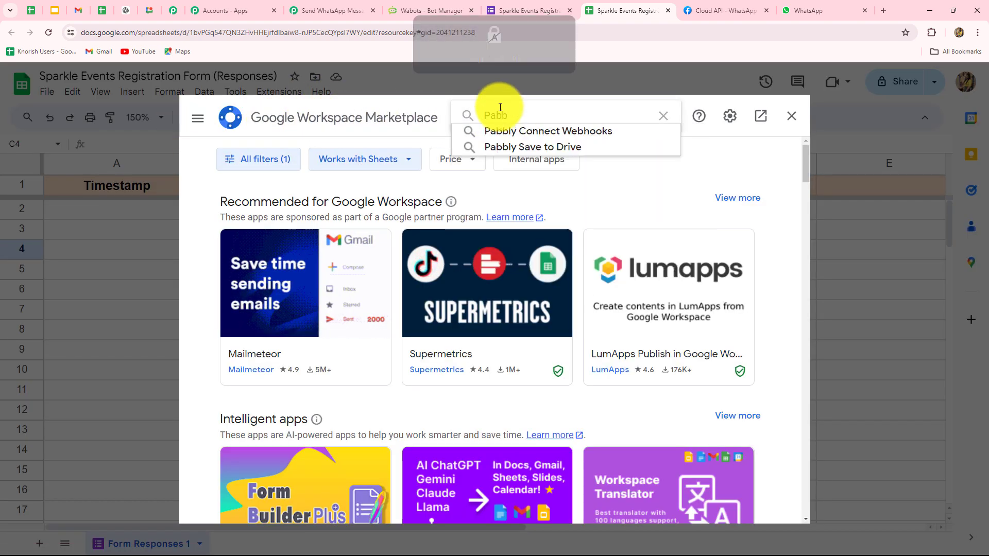
click(508, 132)
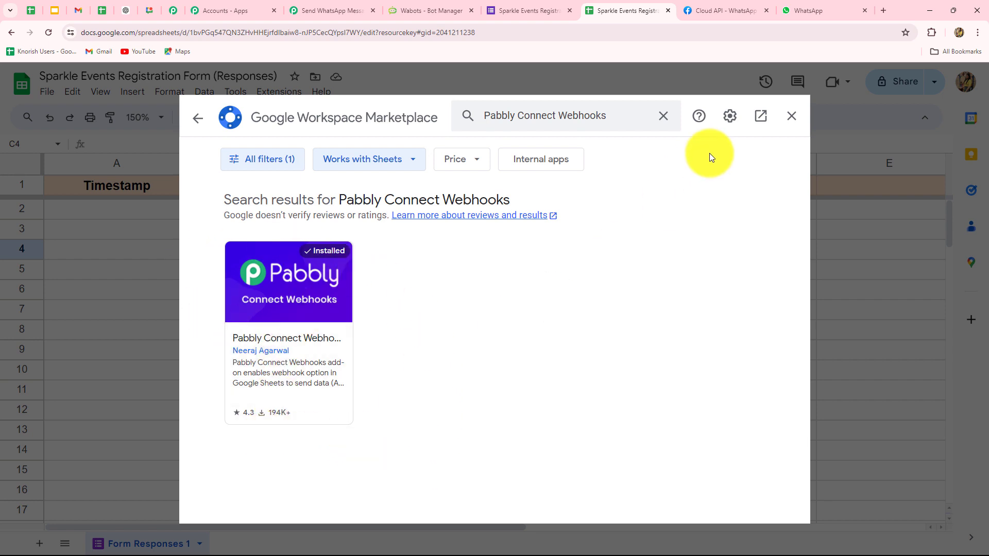
click(791, 116)
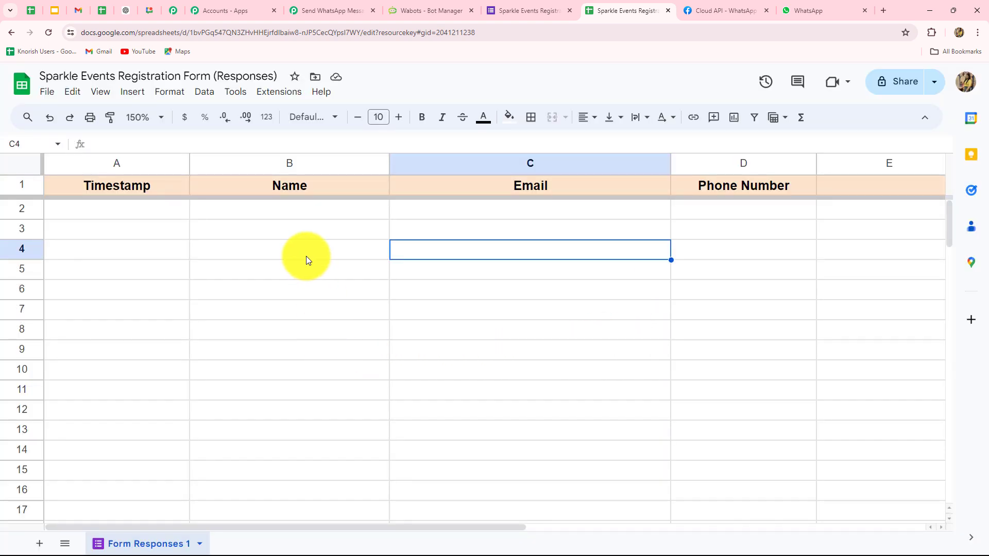
Start the Pabbly Connect Webhooks Initial Setup from the Extensions menu.
click(278, 93)
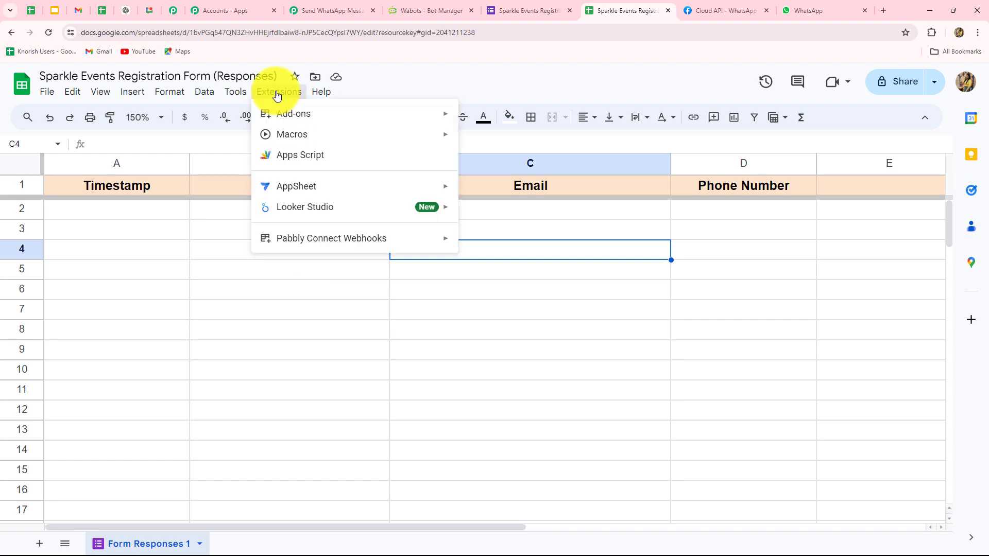
mouse_move(332, 248)
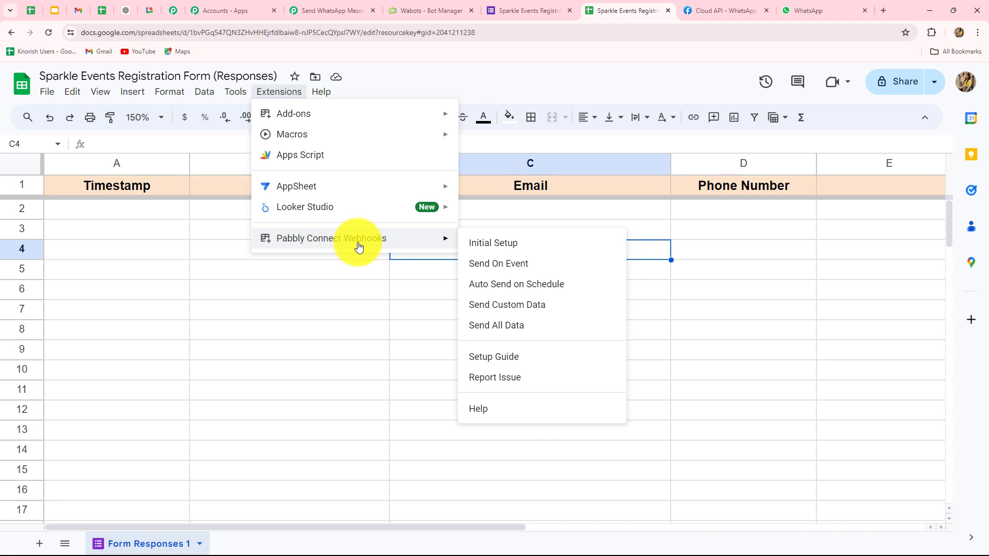
click(490, 244)
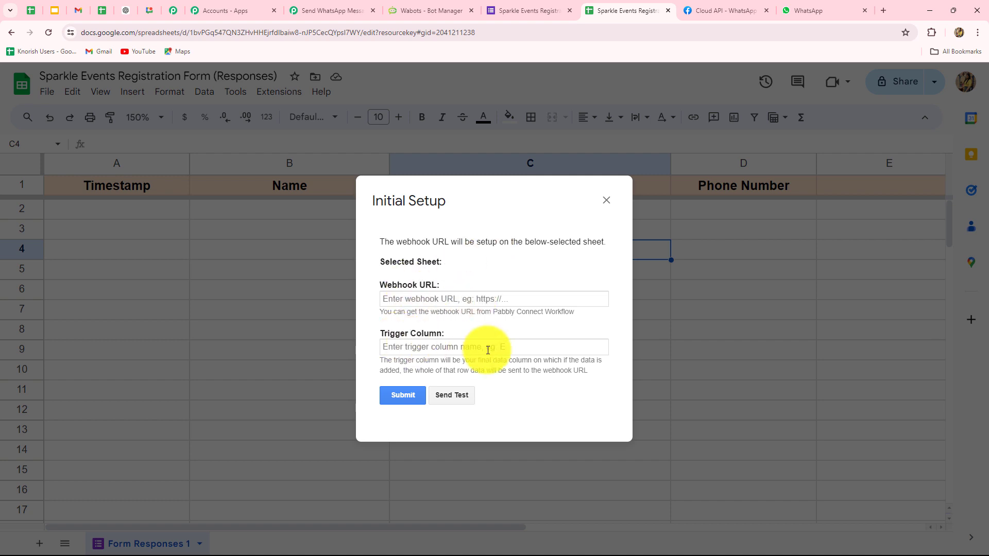
click(463, 301)
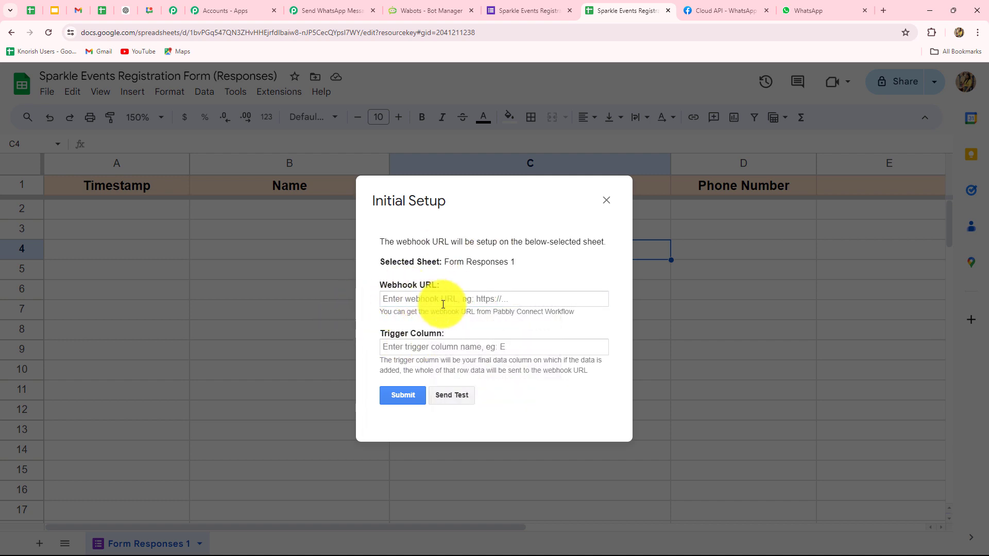
Copy the workflow's webhook URL from Pabbly and paste it into the setup.
click(311, 10)
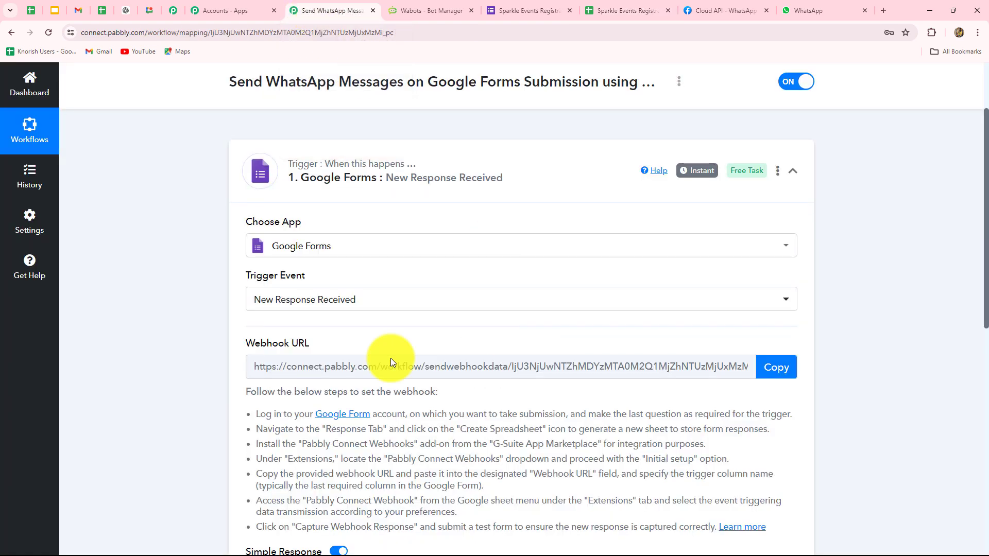
click(792, 368)
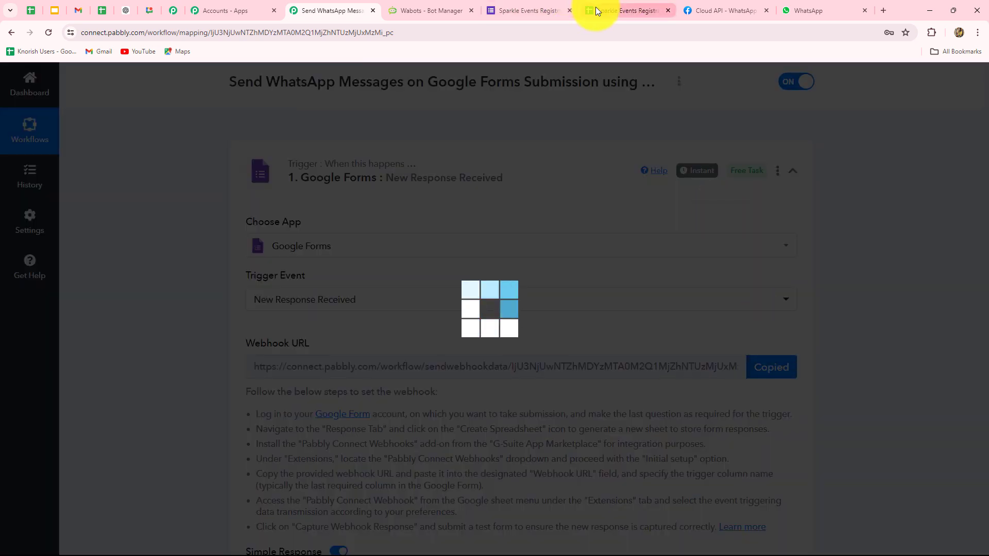
click(595, 10)
click(426, 295)
key(ctrl+v)
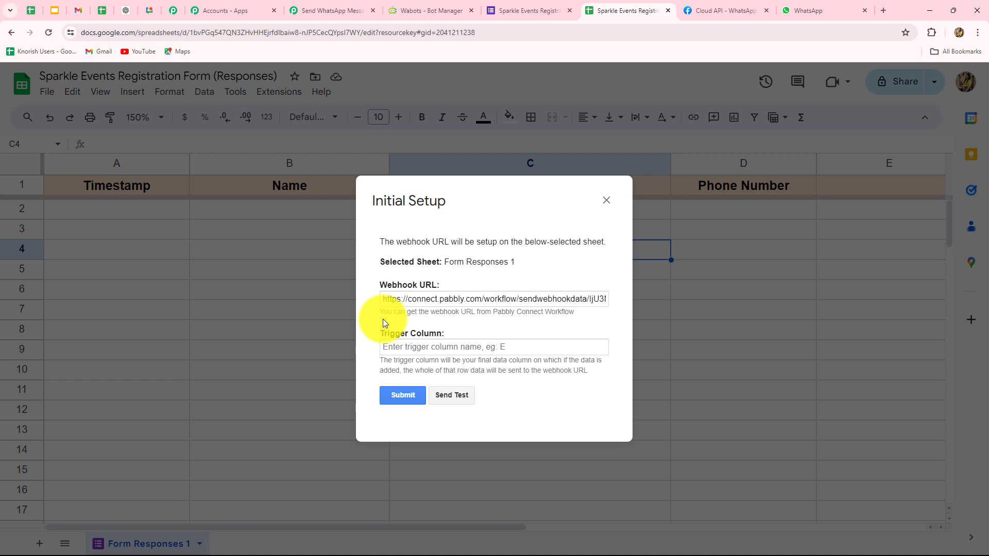
Set the trigger column to D and send a test to the webhook.
click(389, 347)
text(D)
key(Caps_Lock)
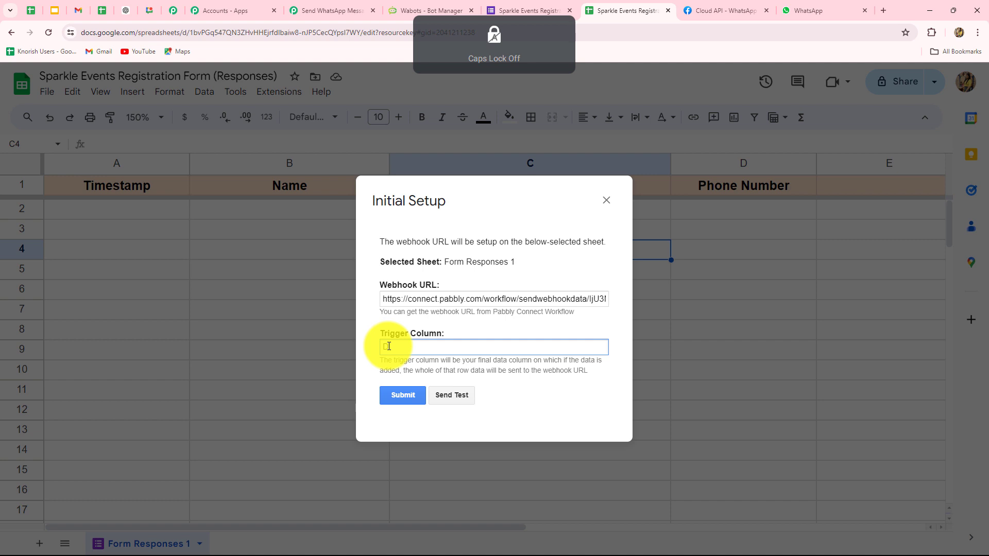
click(445, 398)
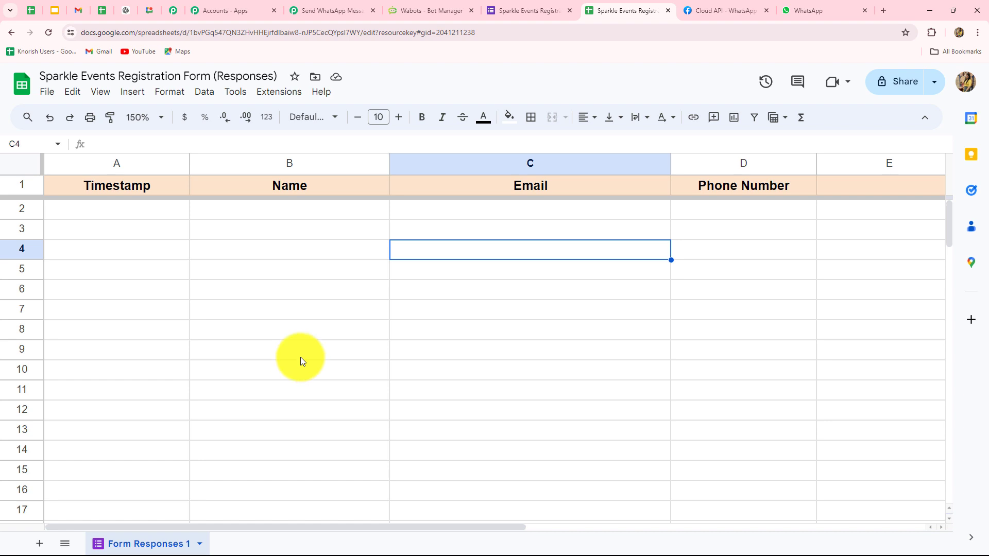
Copy the form's shortened share link and load the live form in a new tab.
click(505, 10)
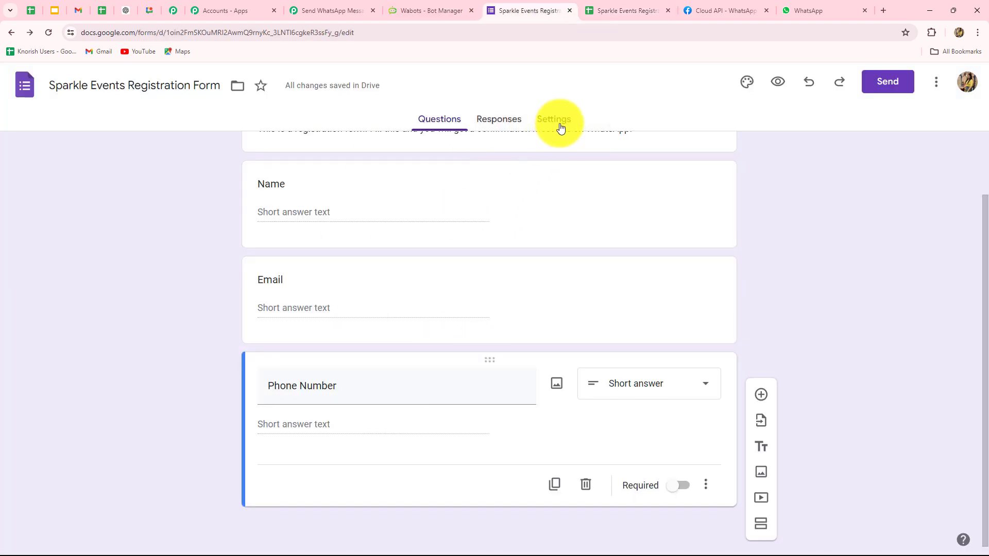
click(893, 82)
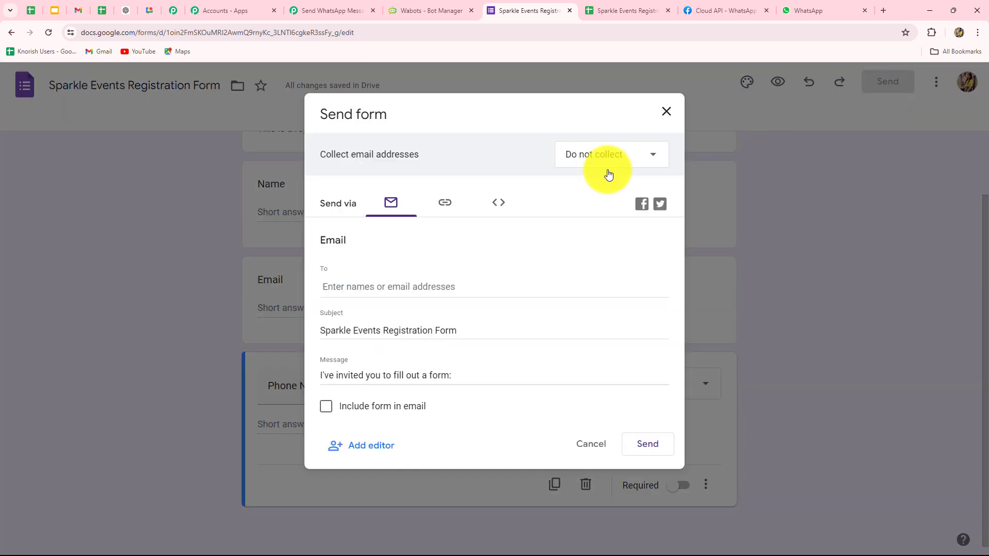
click(444, 204)
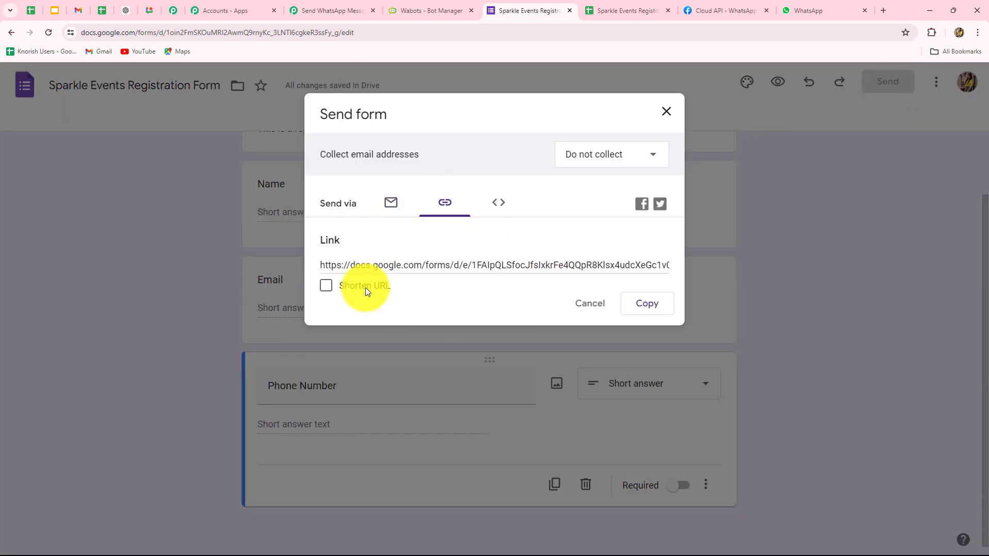
click(326, 285)
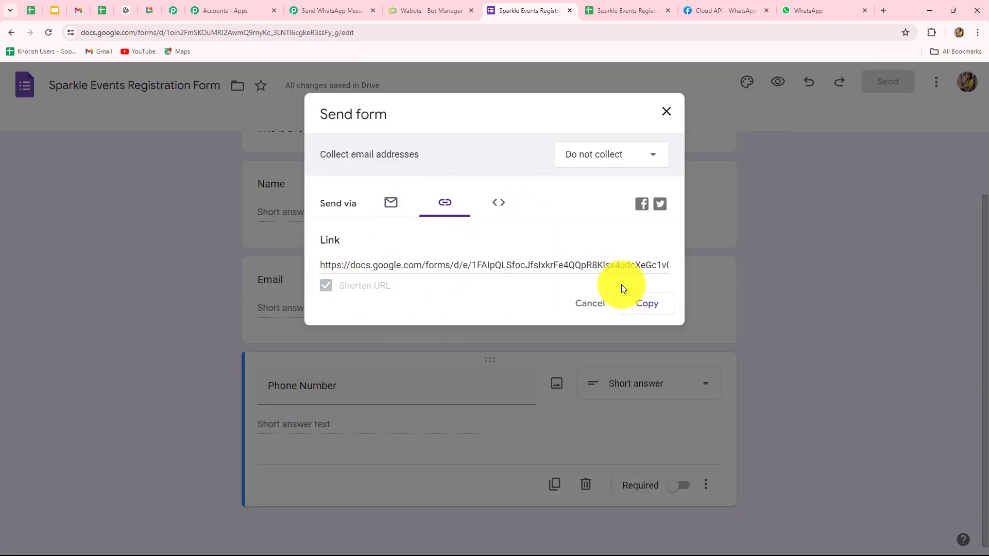
click(654, 304)
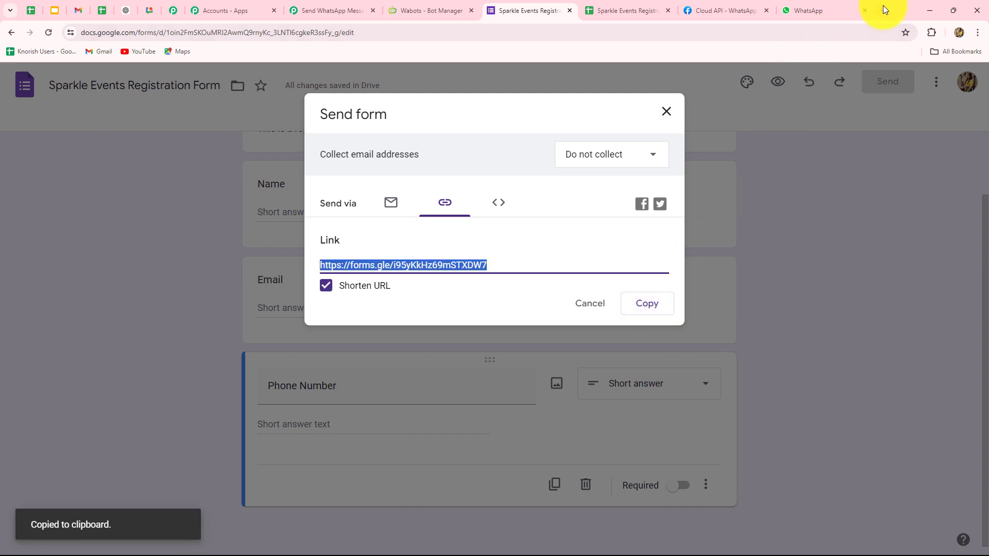
key(ctrl+t)
key(ctrl+v)
key(Return)
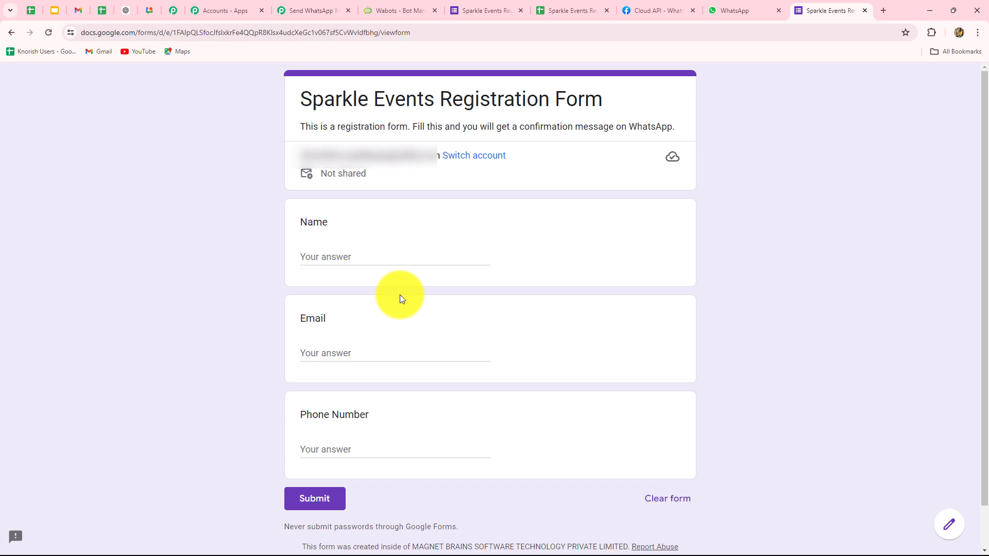
Fill in a test name, email and phone number on the registration form and submit it.
click(542, 3)
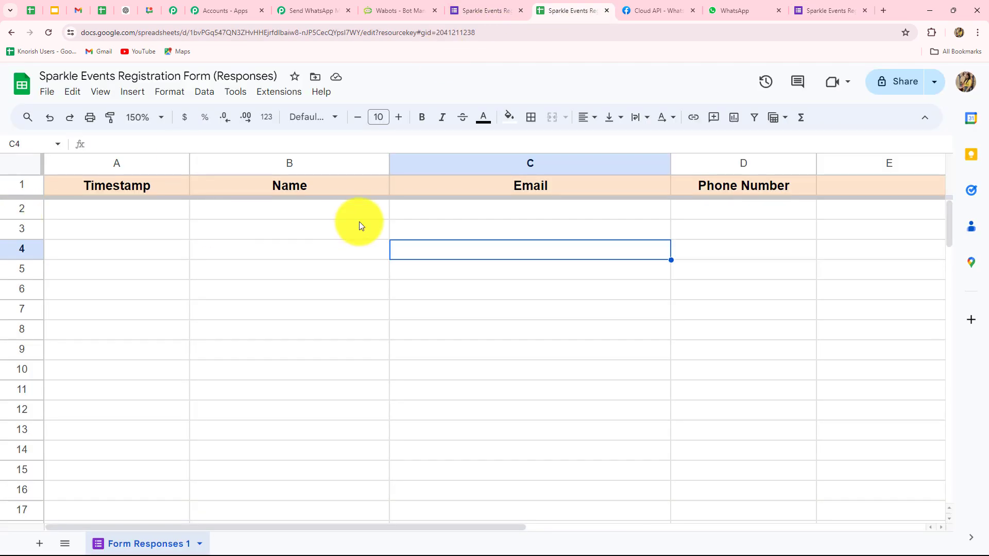
click(838, 11)
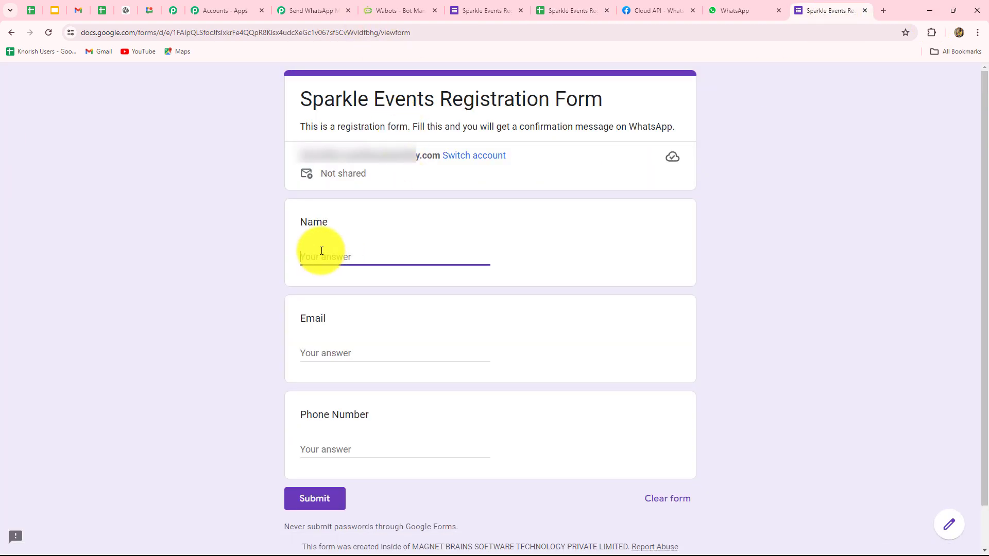
text(Smart User)
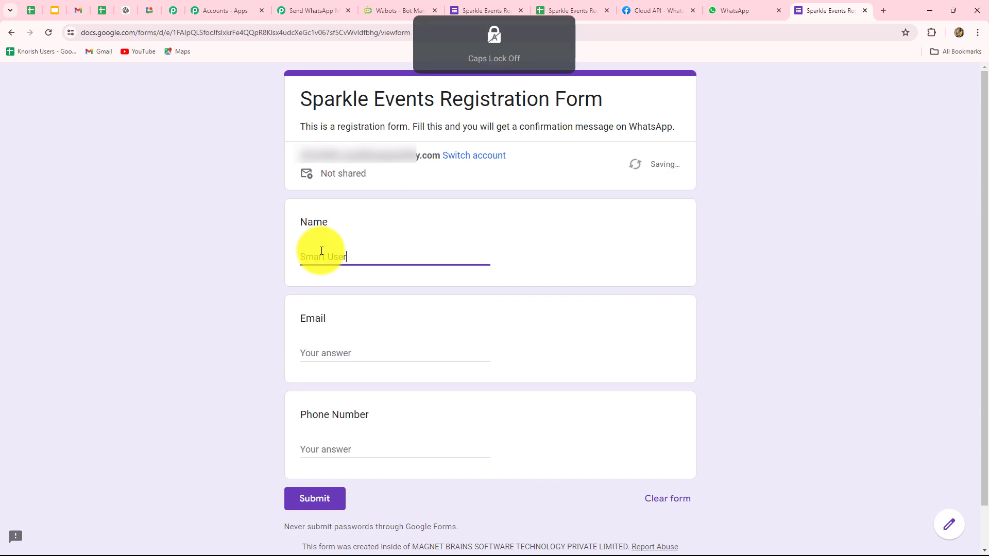
click(350, 351)
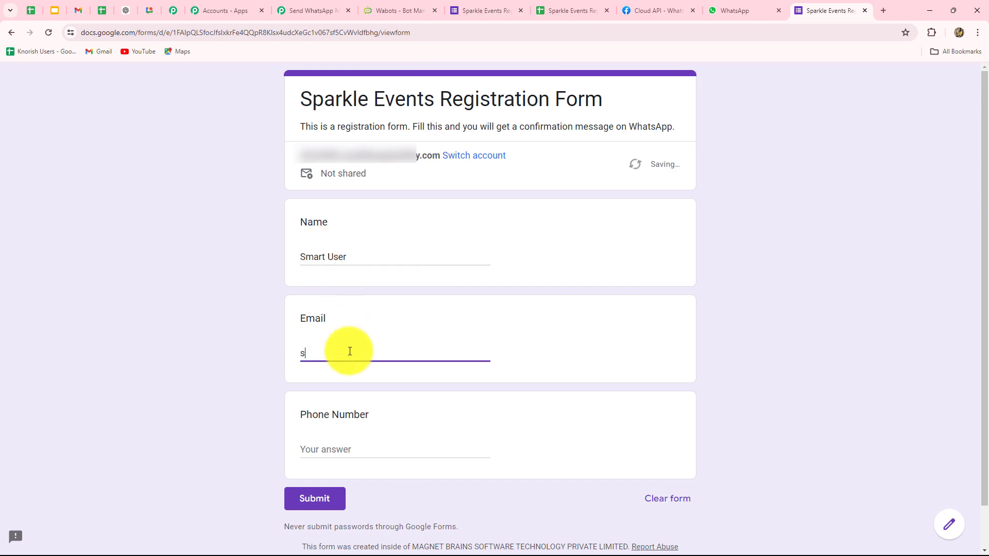
scroll(349, 351, down, 1)
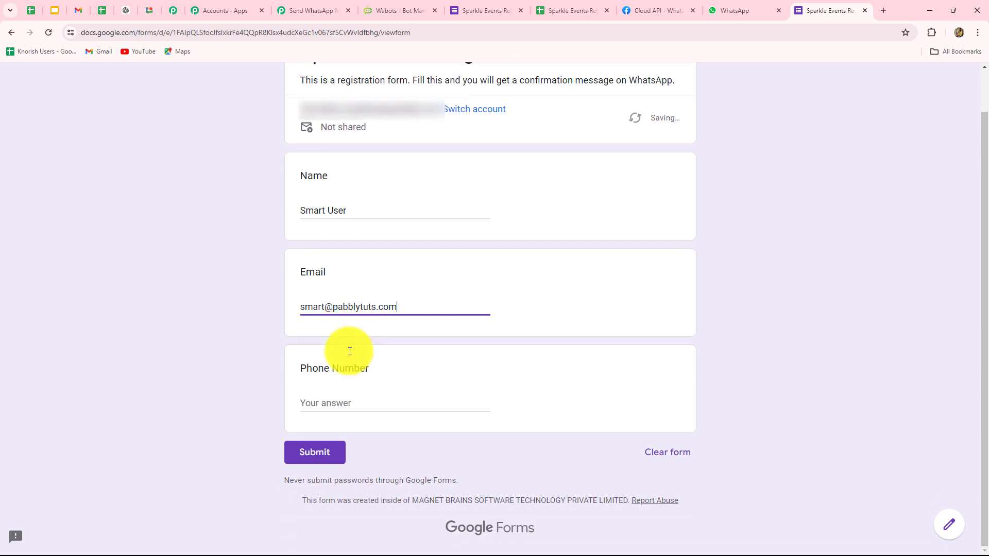
click(319, 405)
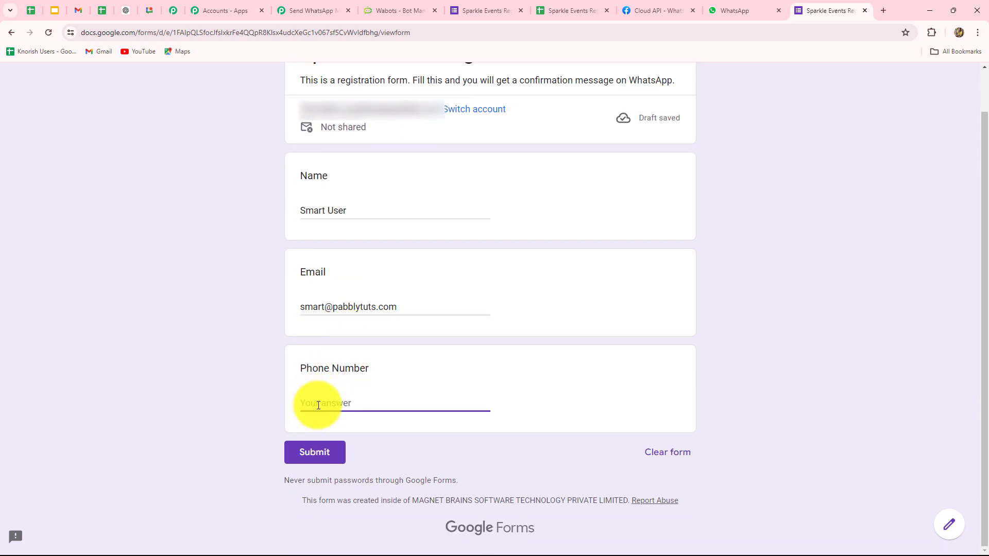
click(323, 460)
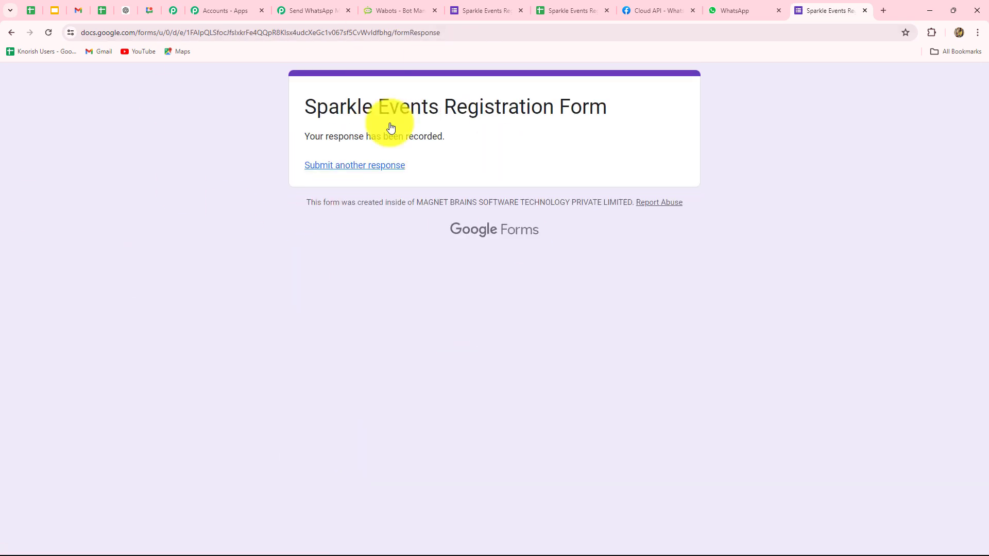
Center-align response row 2 and launch the Pabbly Connect Webhooks initial setup.
click(555, 7)
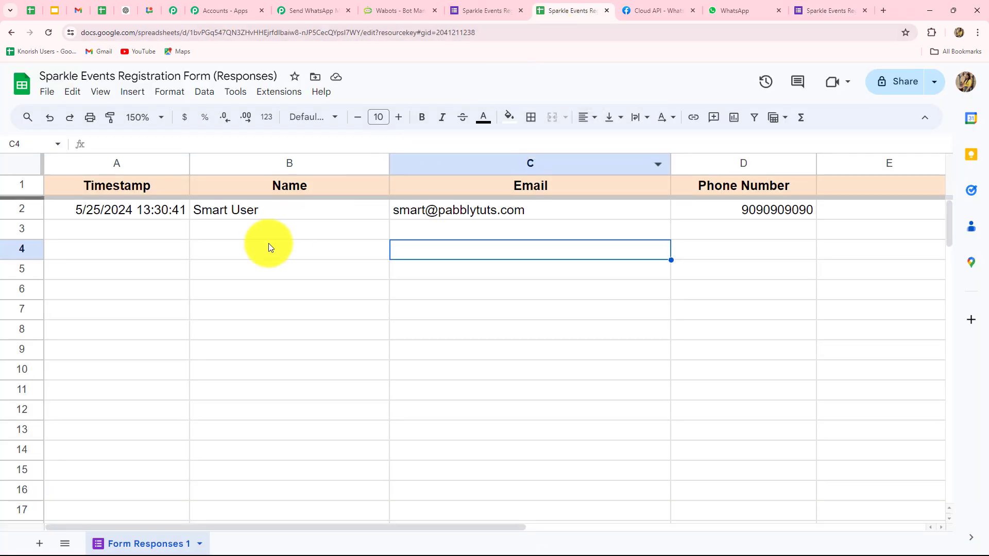
click(40, 209)
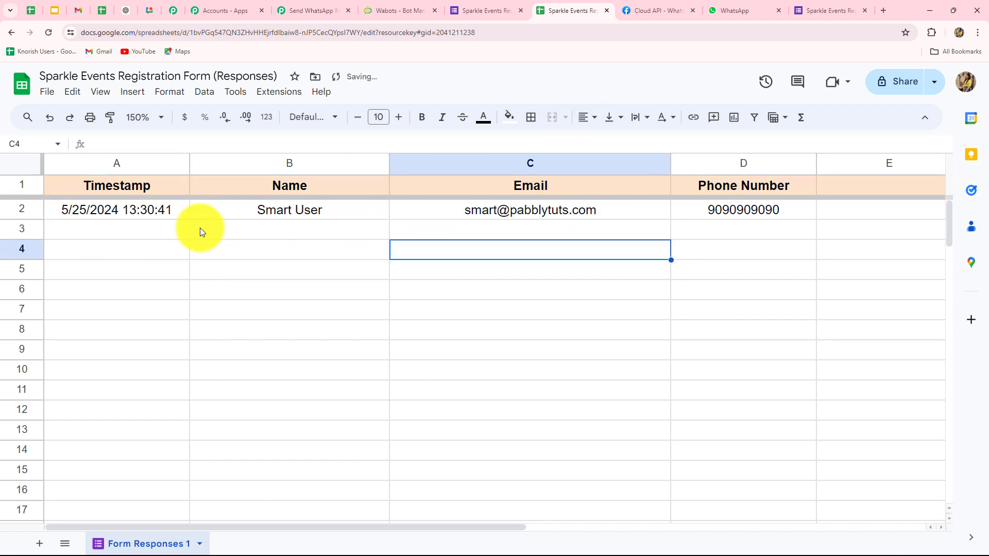
click(275, 98)
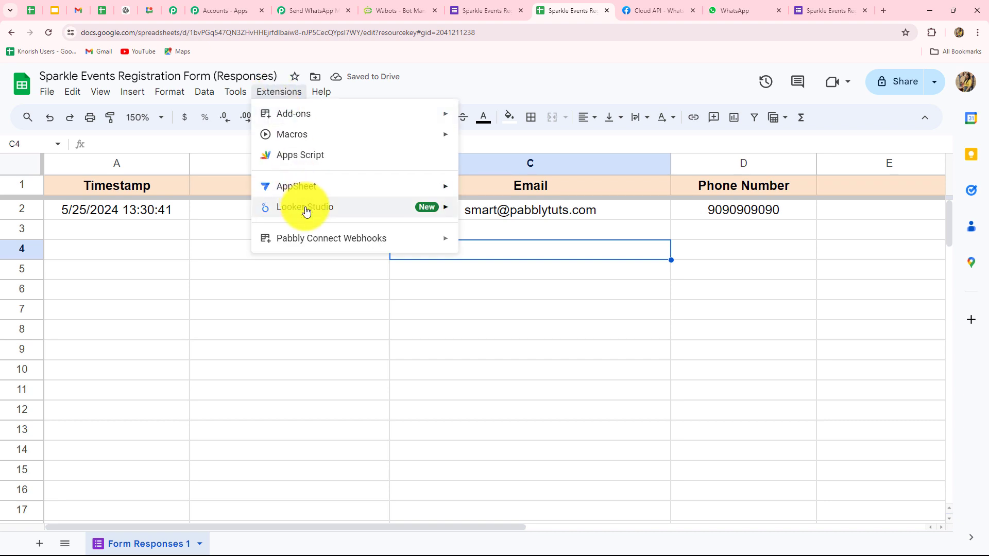
click(396, 299)
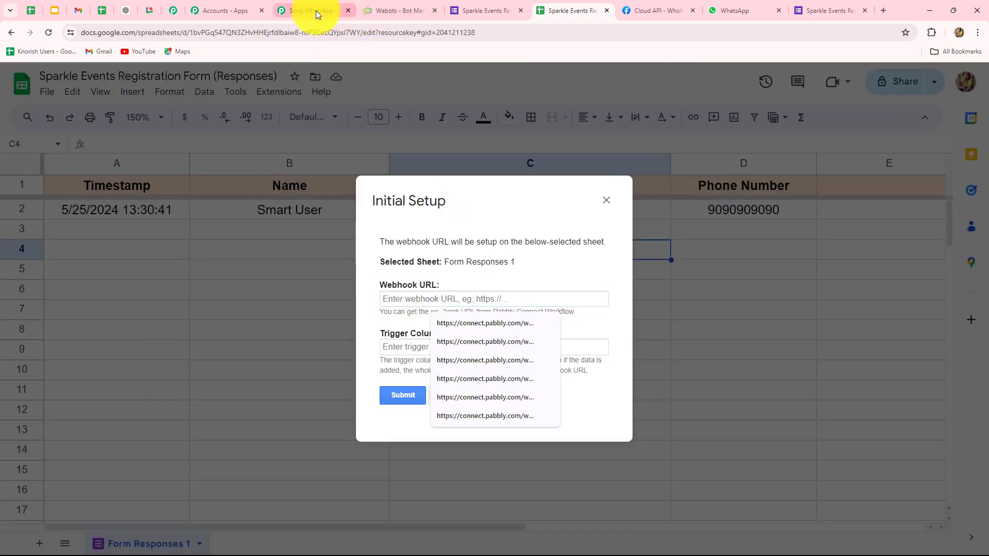
Connect Form Responses 1 to the Pabbly webhook URL with trigger column D, sending test data.
click(316, 10)
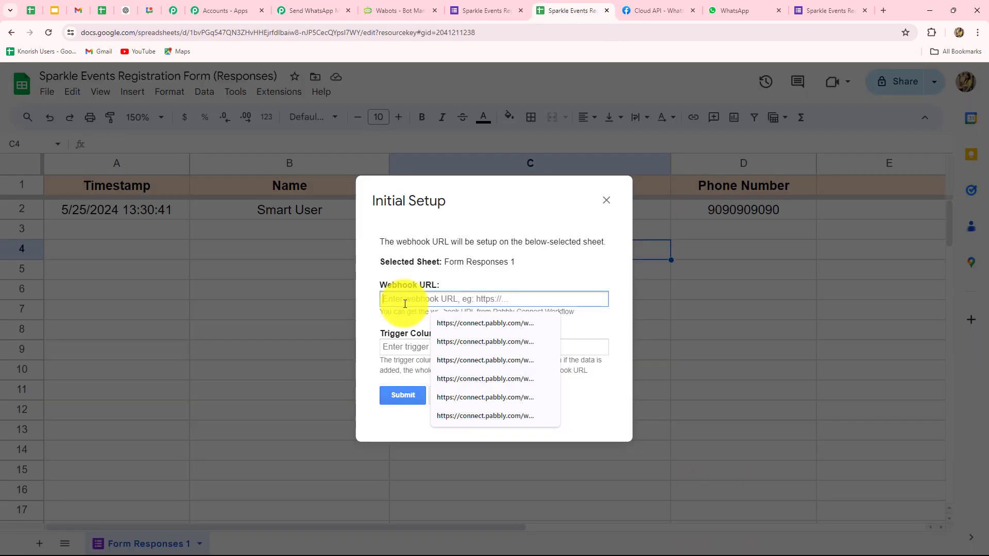
key(ctrl+v)
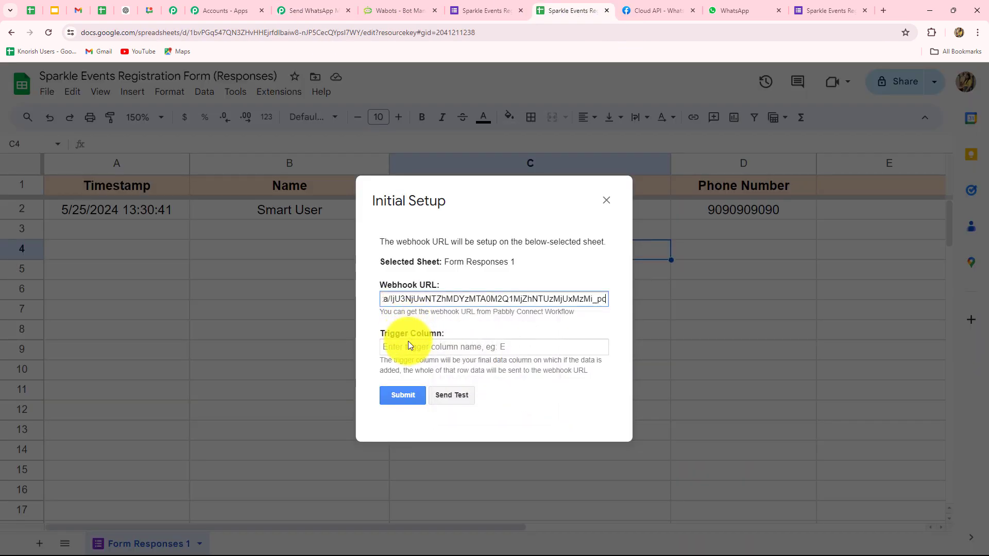
click(409, 343)
key(Caps_Lock)
text(D)
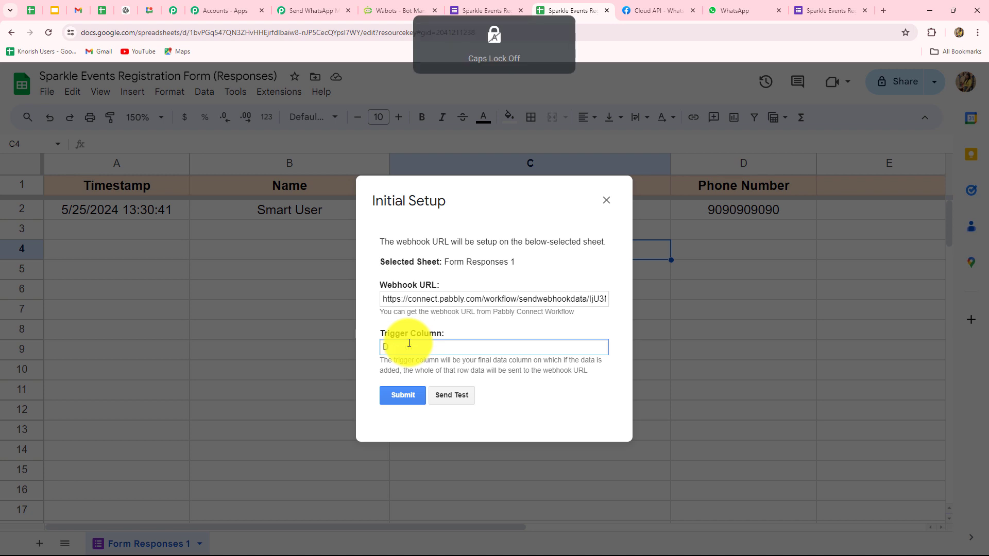
click(451, 398)
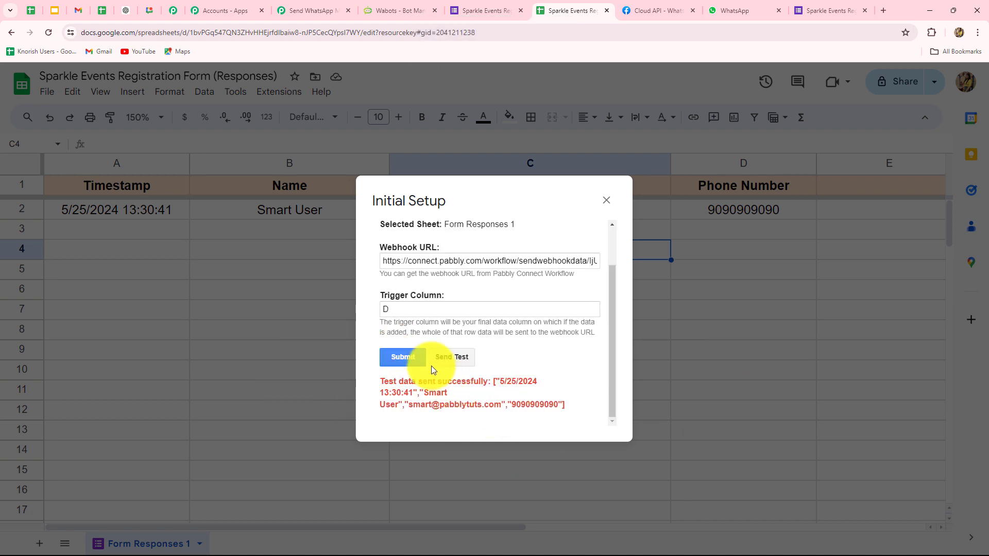
click(402, 360)
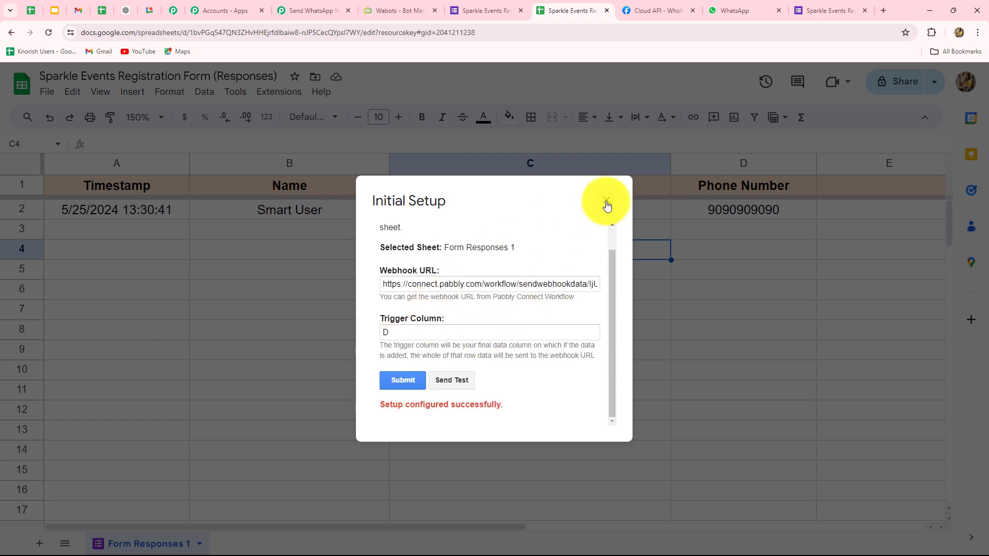
click(605, 201)
click(342, 7)
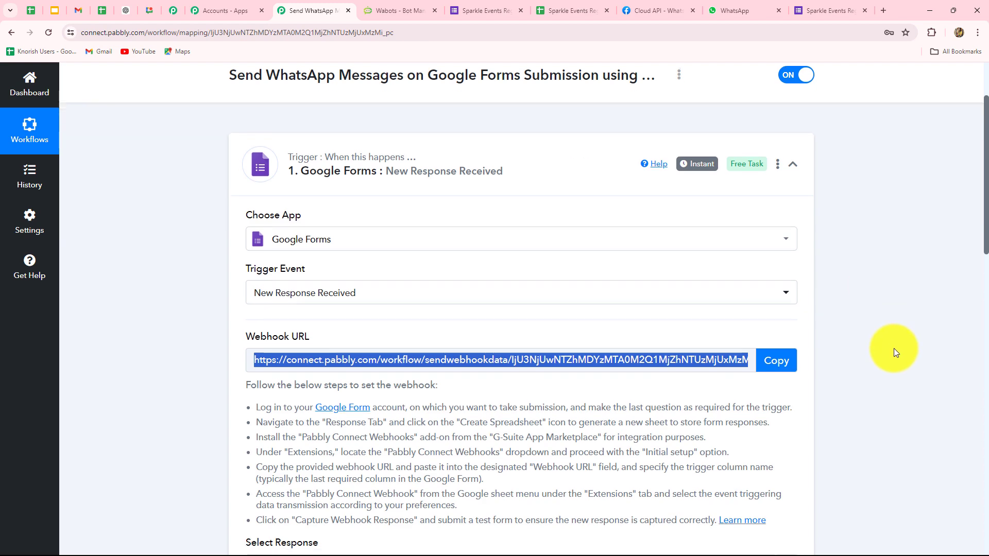
Review the captured TriggerColumn, RowIndex, Phone Number, Name and Email values, then scroll to step 2.
scroll(894, 348, down, 10)
scroll(893, 348, up, 3)
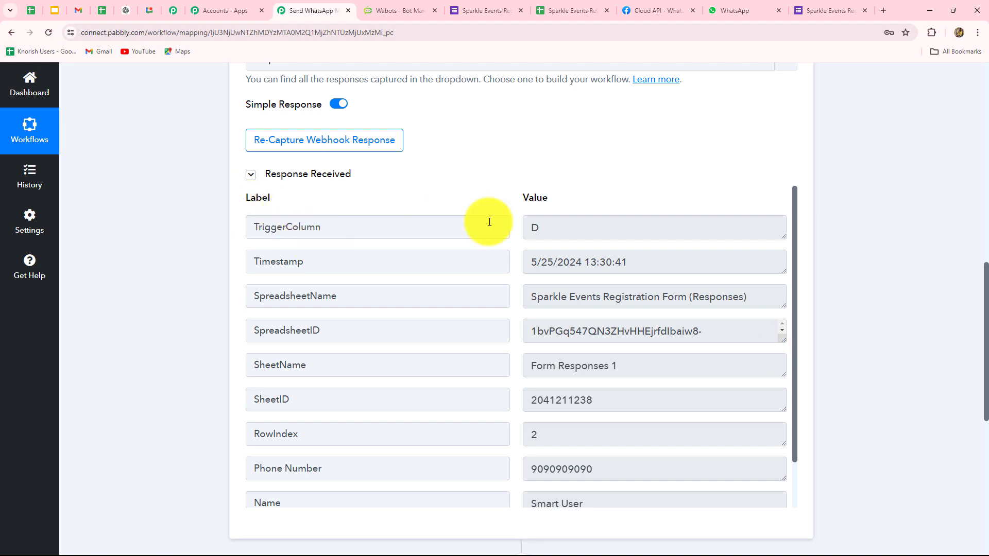
click(525, 227)
key(Tab)
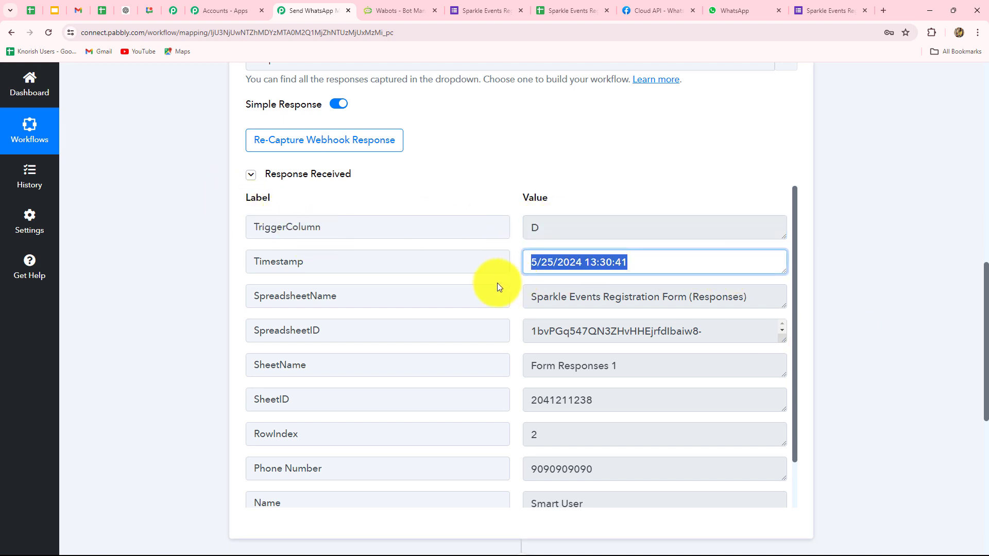
key(Tab)
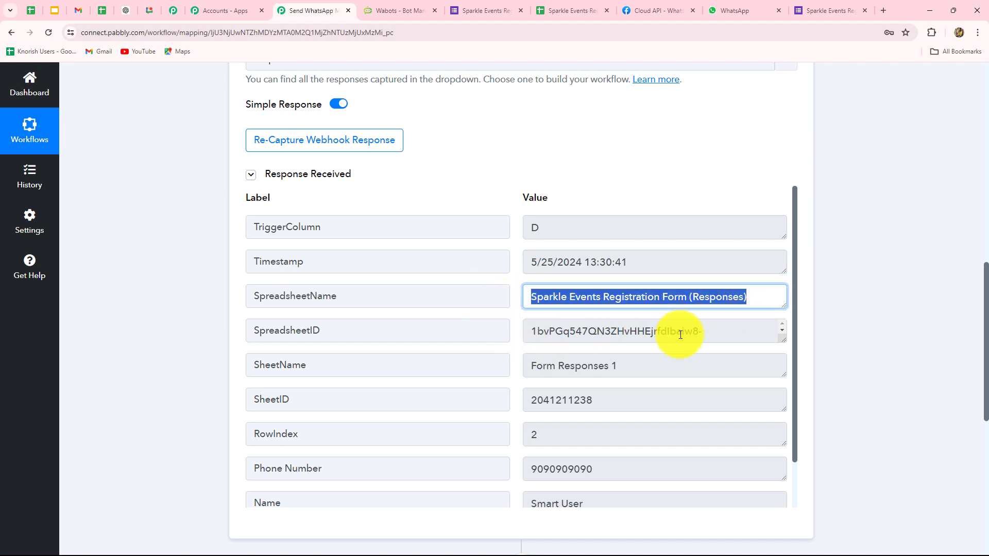
scroll(659, 334, down, 1)
drag(545, 389, 497, 388)
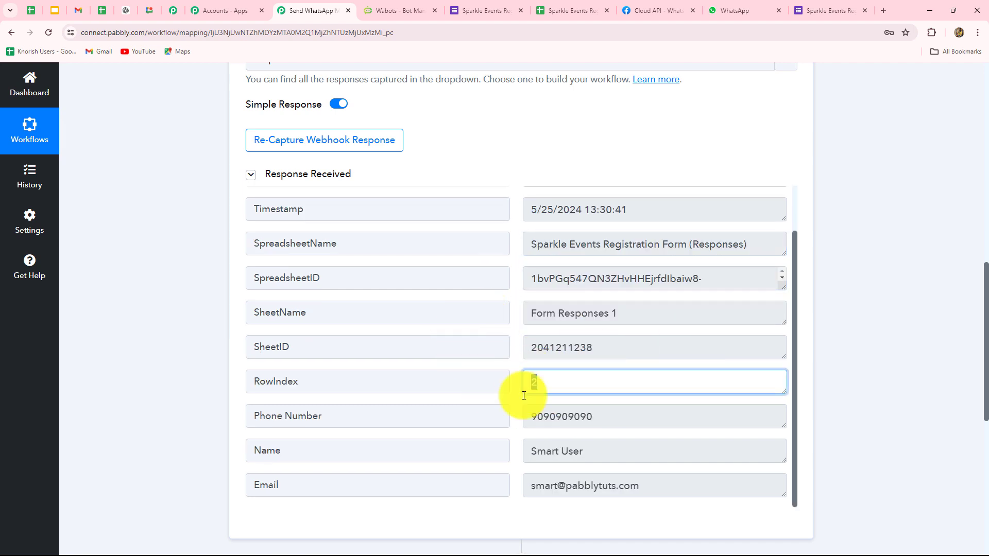
drag(623, 418, 490, 415)
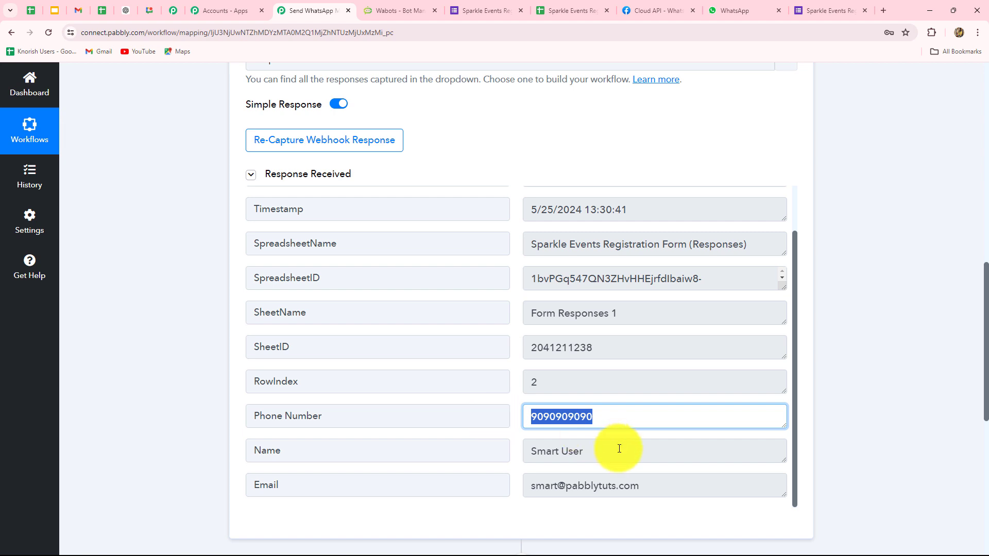
drag(620, 446, 486, 453)
drag(675, 486, 429, 488)
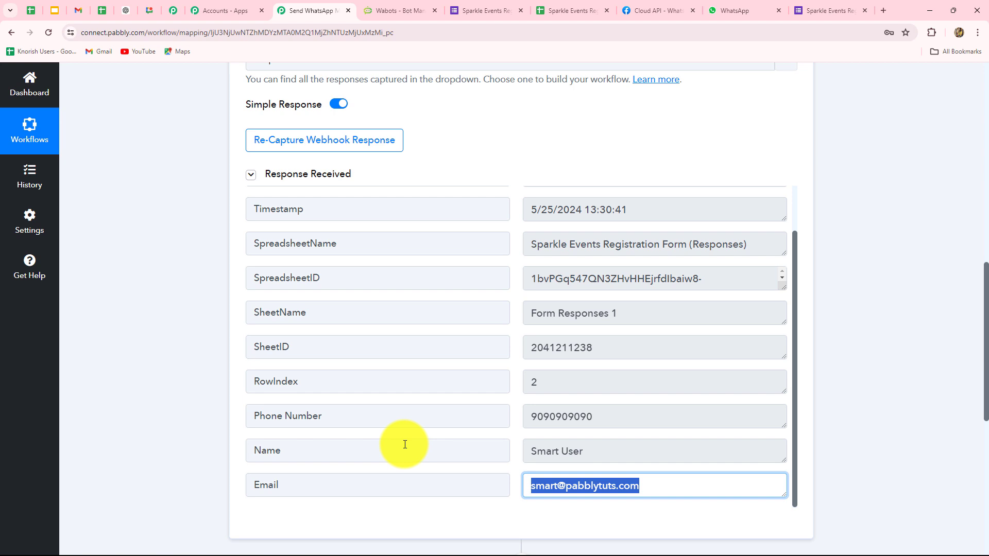
click(402, 11)
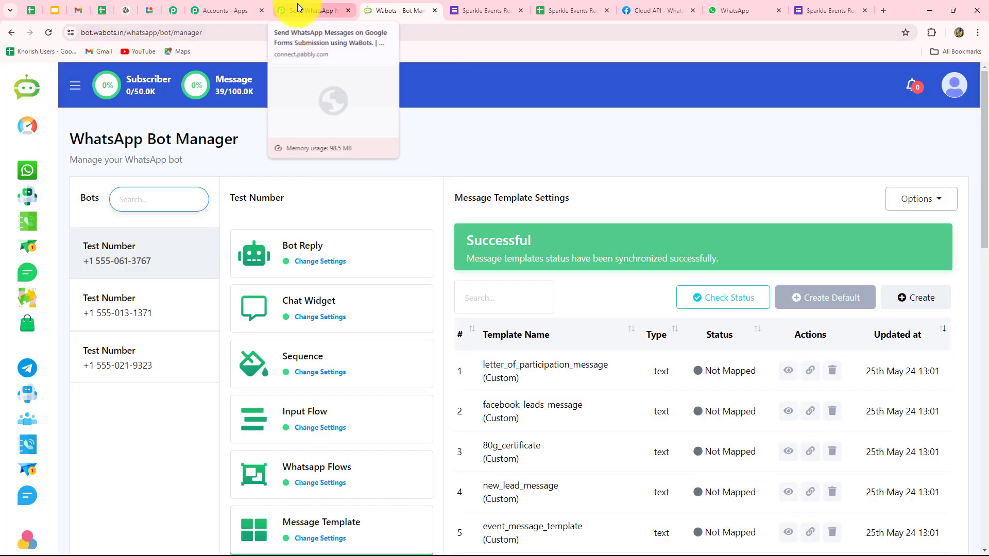
click(309, 11)
scroll(972, 306, down, 5)
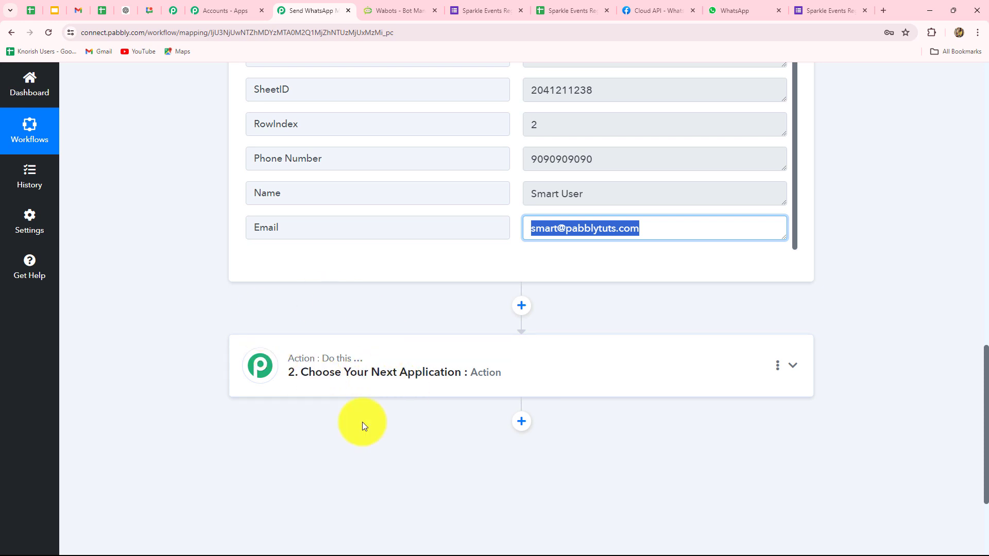
Choose WaBots (searched as 'Wab') as step 2's app with the Custom API Request (Beta) event.
click(425, 390)
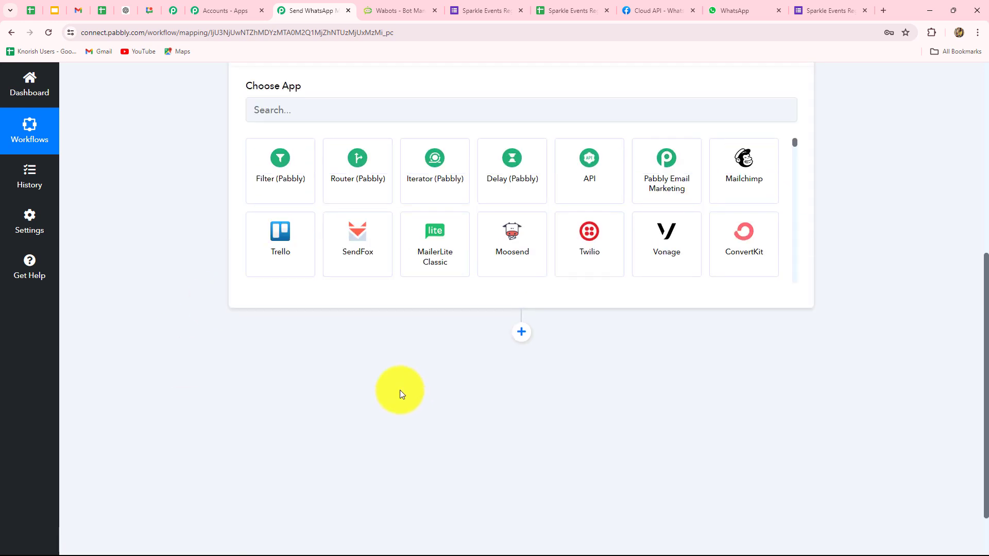
click(294, 278)
text(Wab)
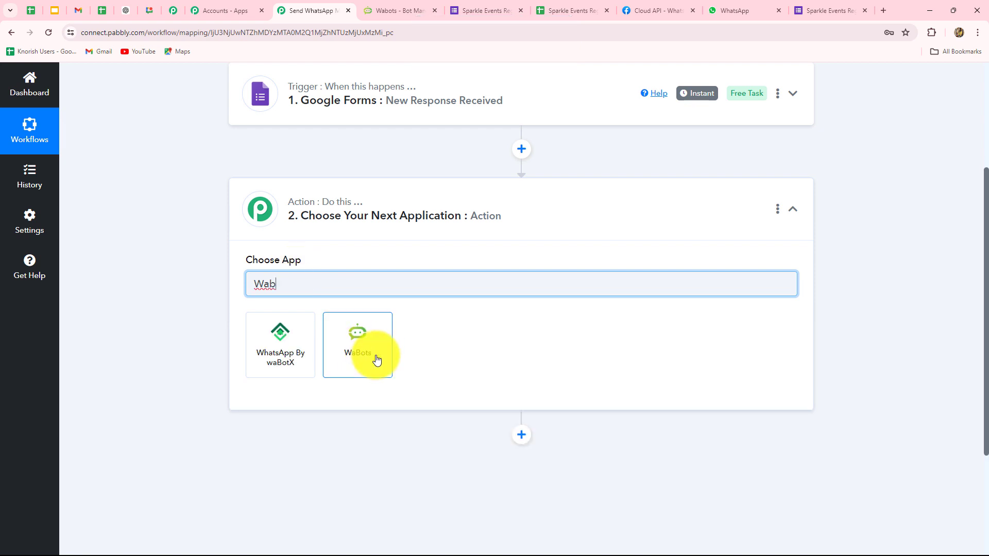
click(377, 360)
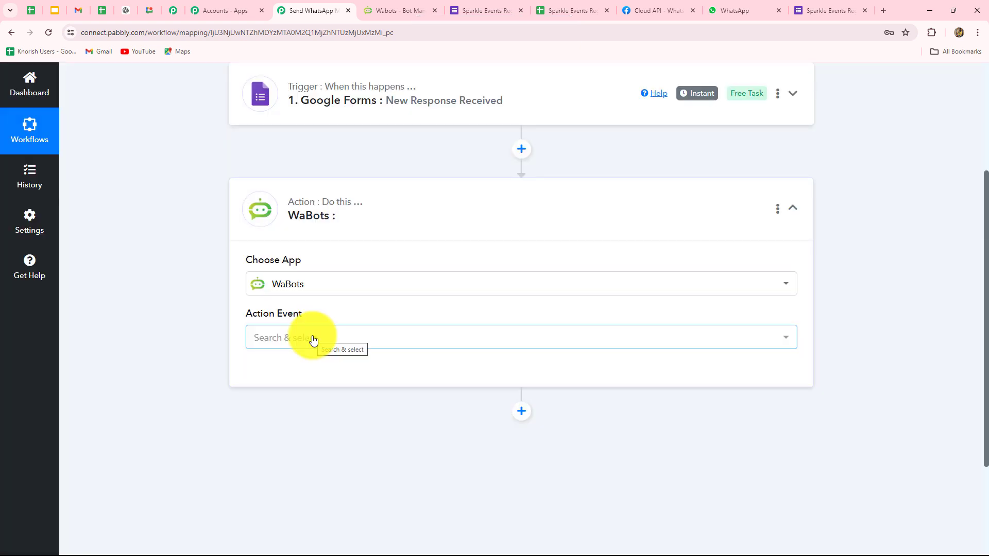
click(312, 340)
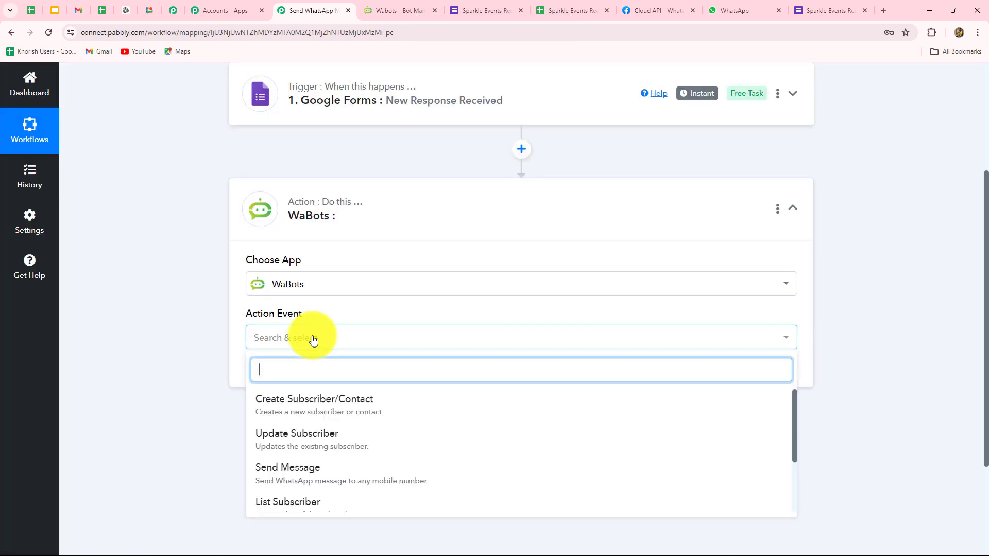
scroll(327, 463, down, 2)
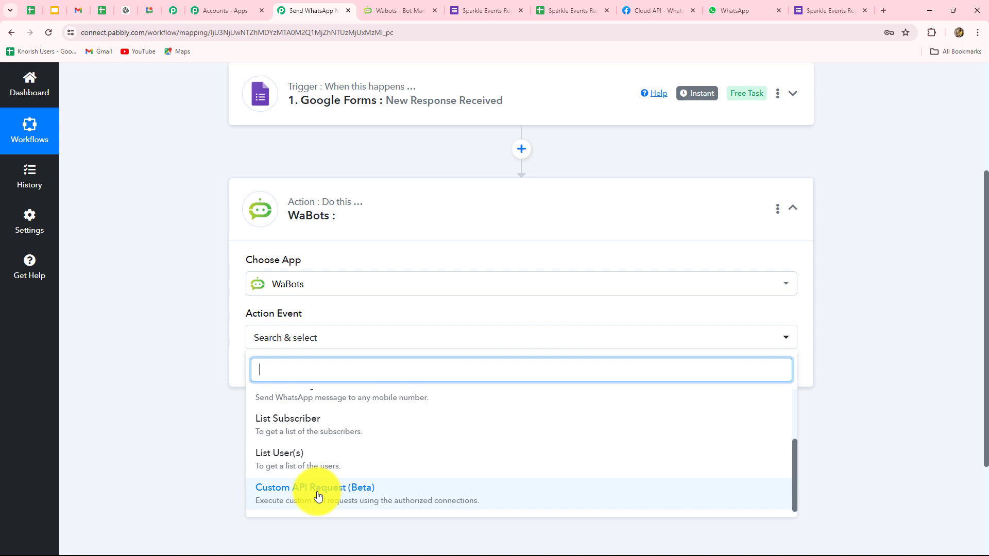
click(353, 497)
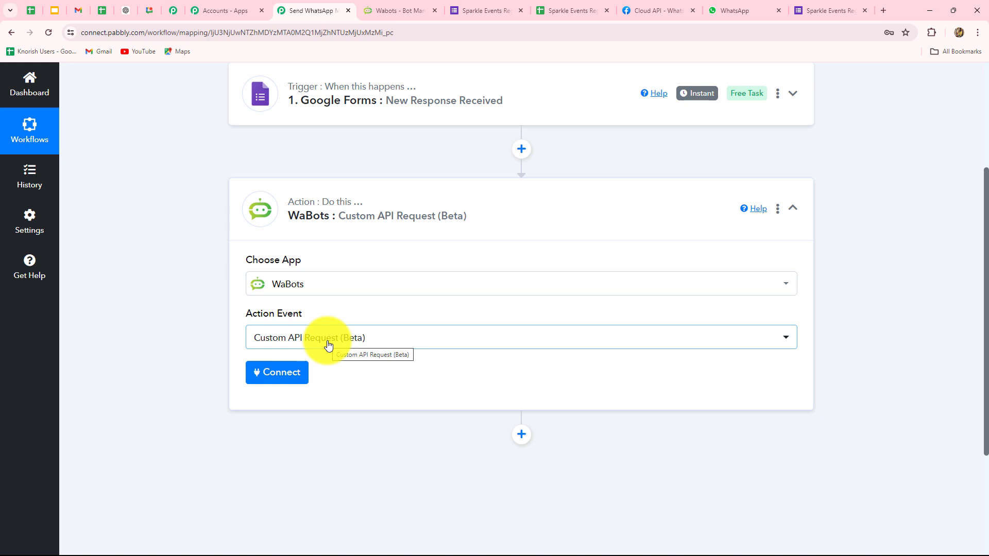
click(292, 379)
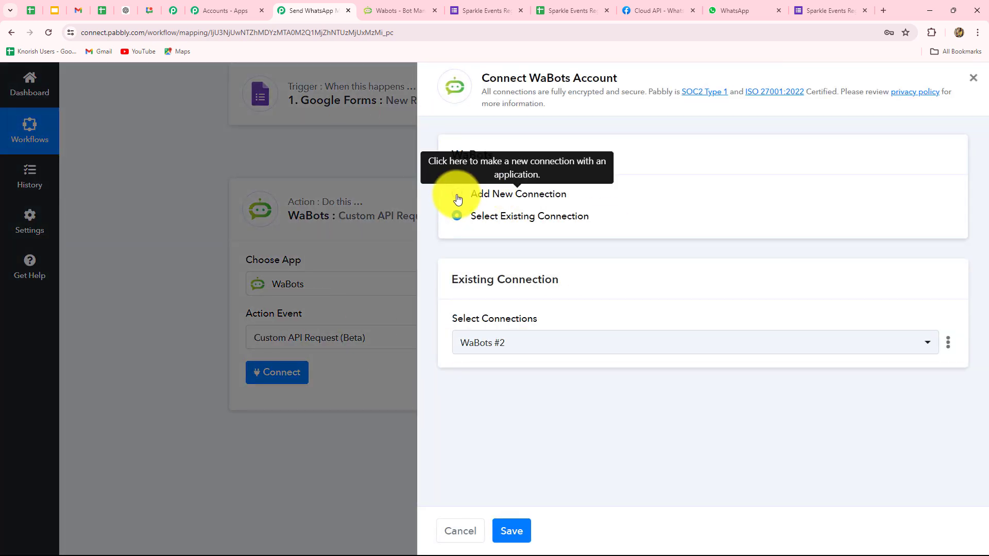
Add a new WaBots connection, WaBots #3, then switch to the WaBots bot manager.
click(458, 199)
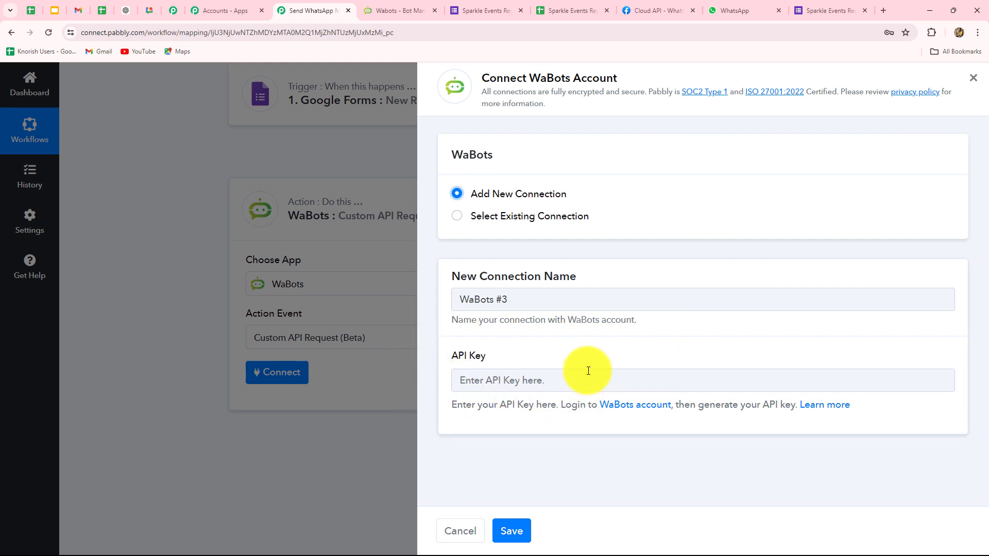
click(390, 14)
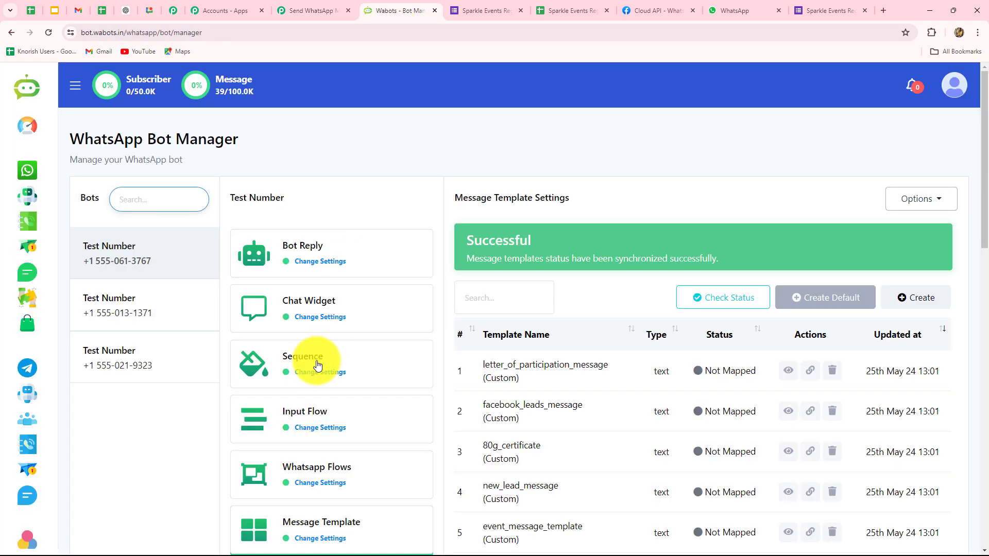
Paste Meta's temporary access token into WaBots' Connect WhatsApp Business form.
click(74, 215)
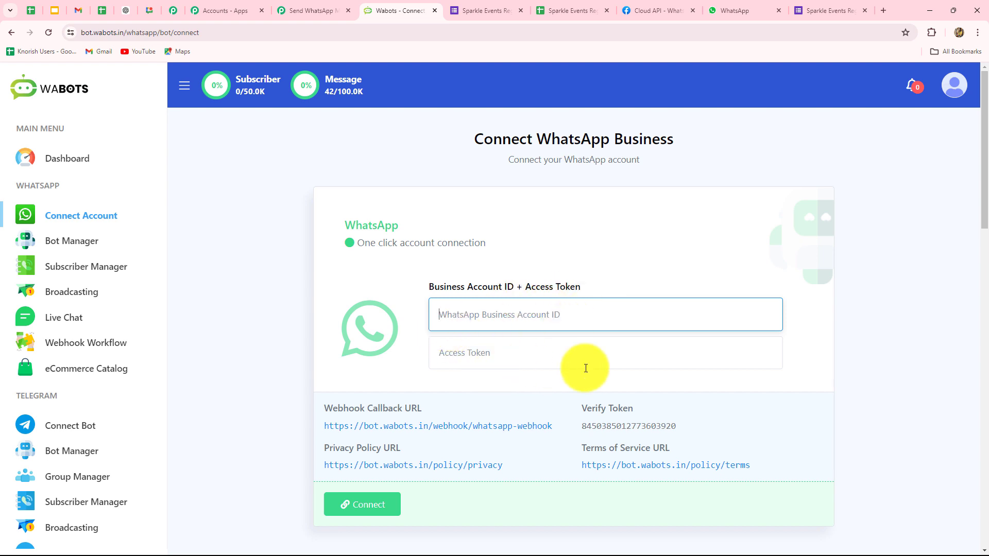
click(650, 7)
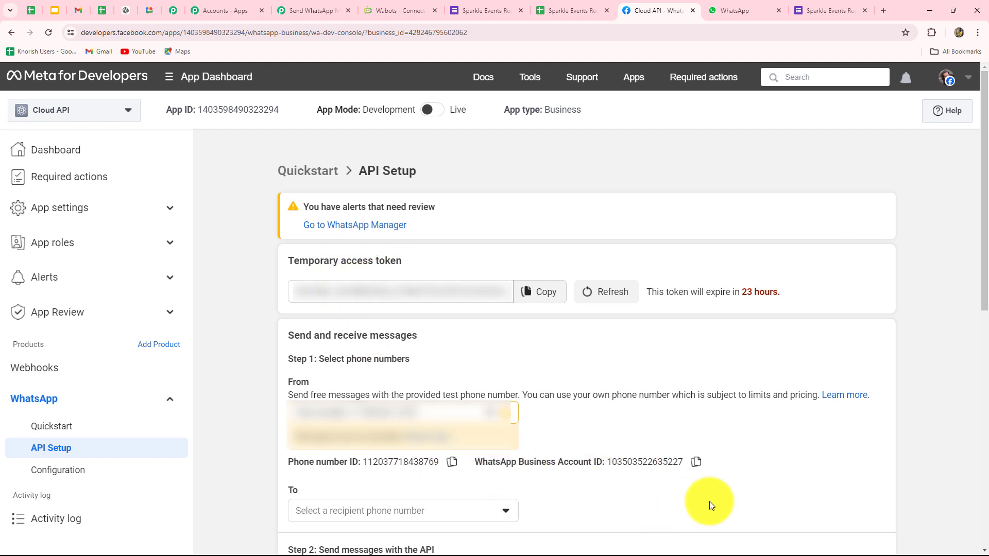
click(534, 302)
click(410, 10)
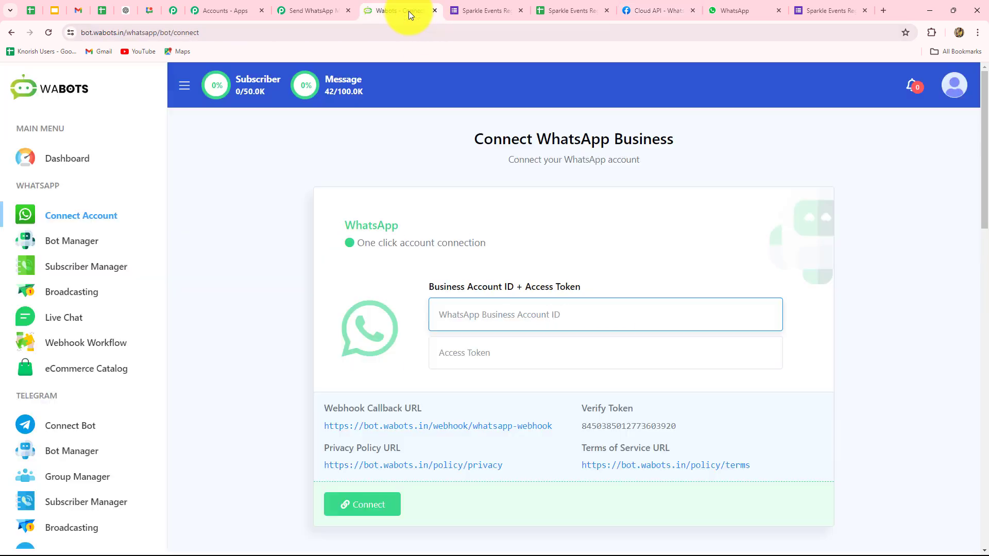
click(466, 349)
key(ctrl+v)
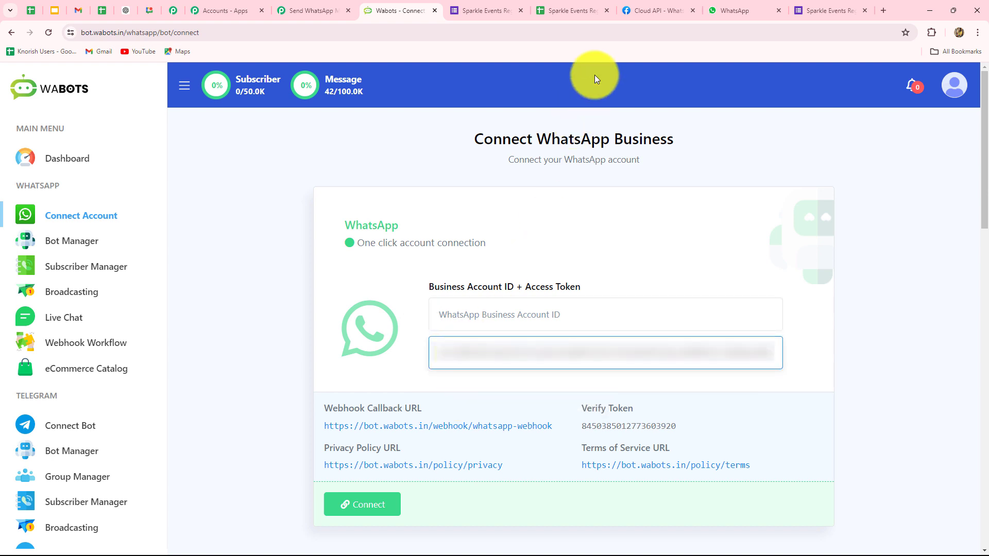
Paste the WhatsApp Business Account ID from Meta's API Setup into the form.
click(648, 9)
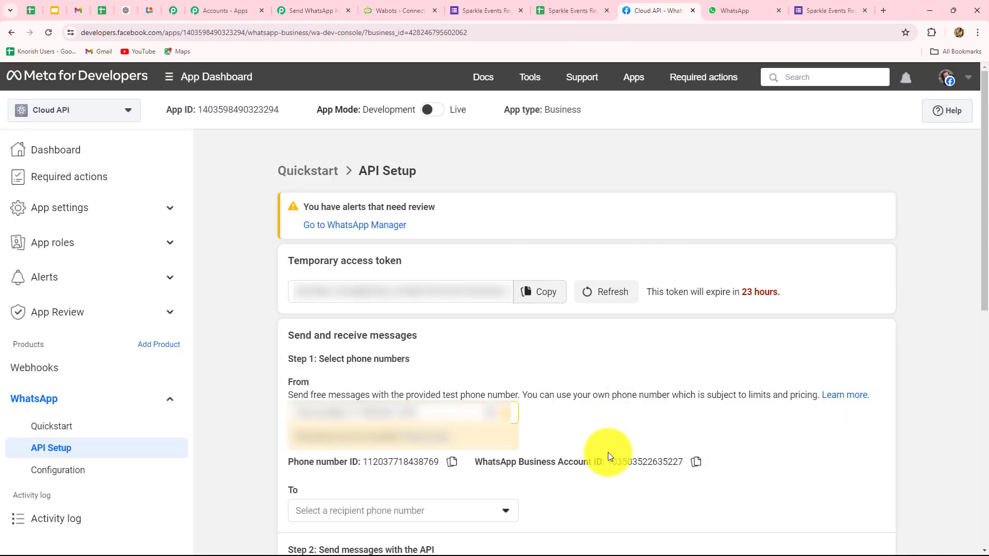
click(696, 462)
click(400, 11)
click(458, 322)
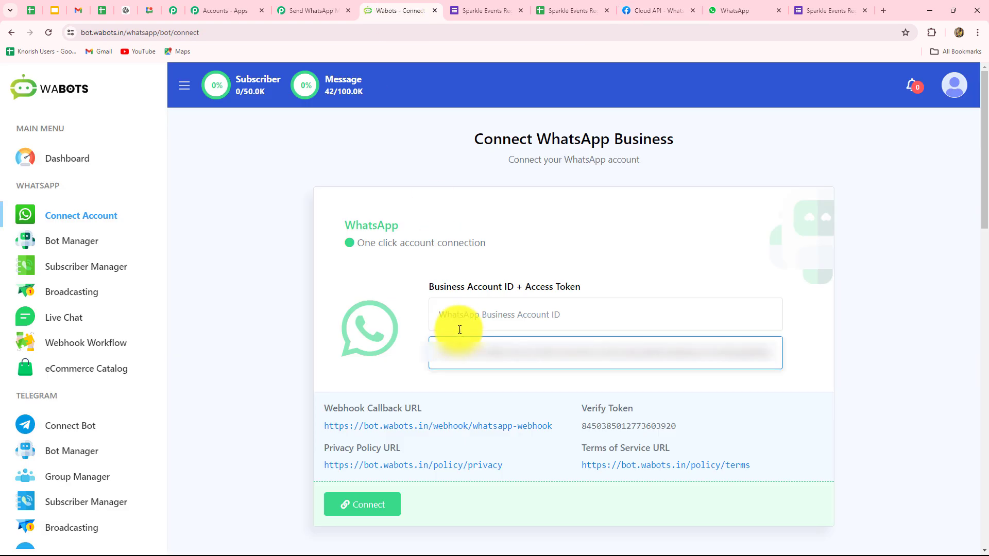
key(ctrl+v)
scroll(546, 361, down, 1)
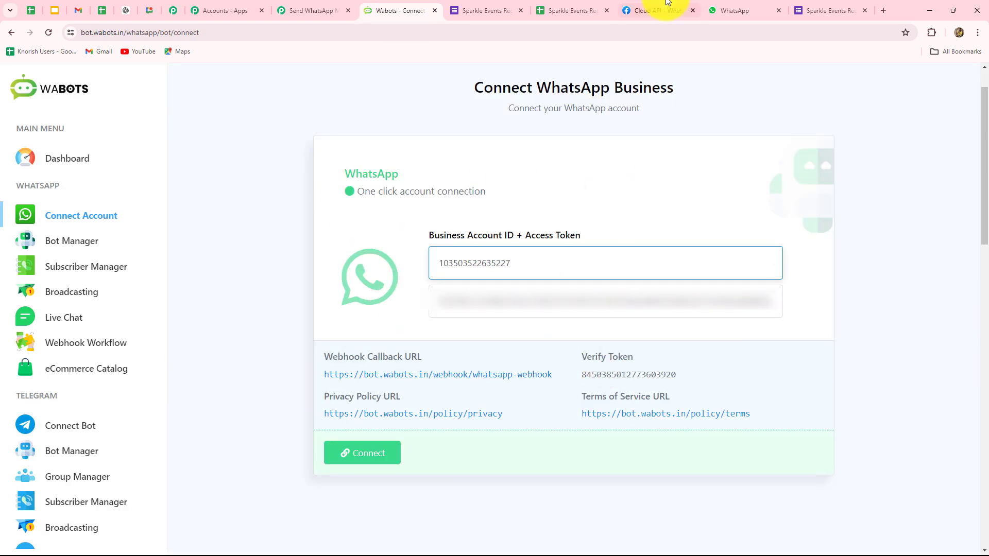
Replace the Meta webhook's callback URL with the WaBots webhook URL.
click(642, 10)
scroll(637, 337, down, 9)
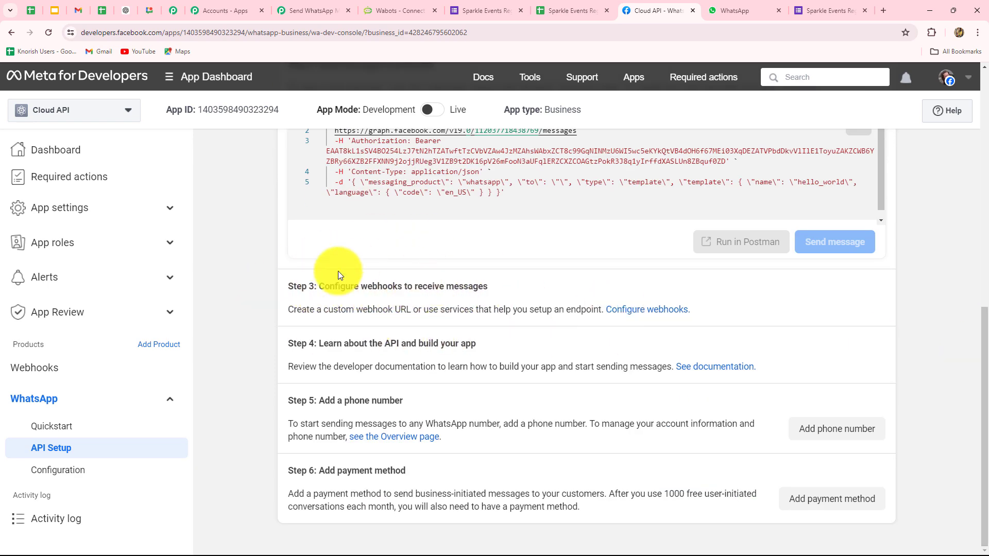
click(643, 313)
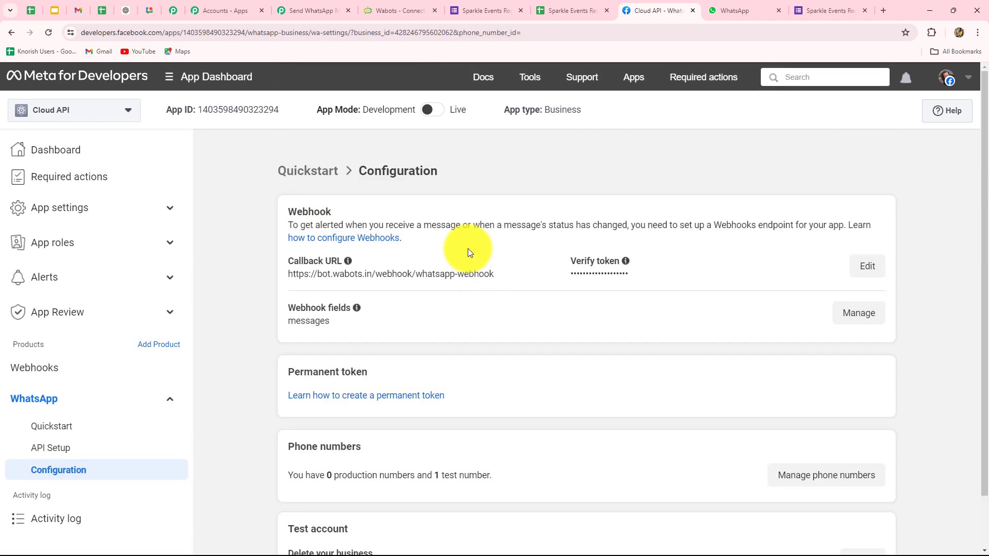
click(864, 270)
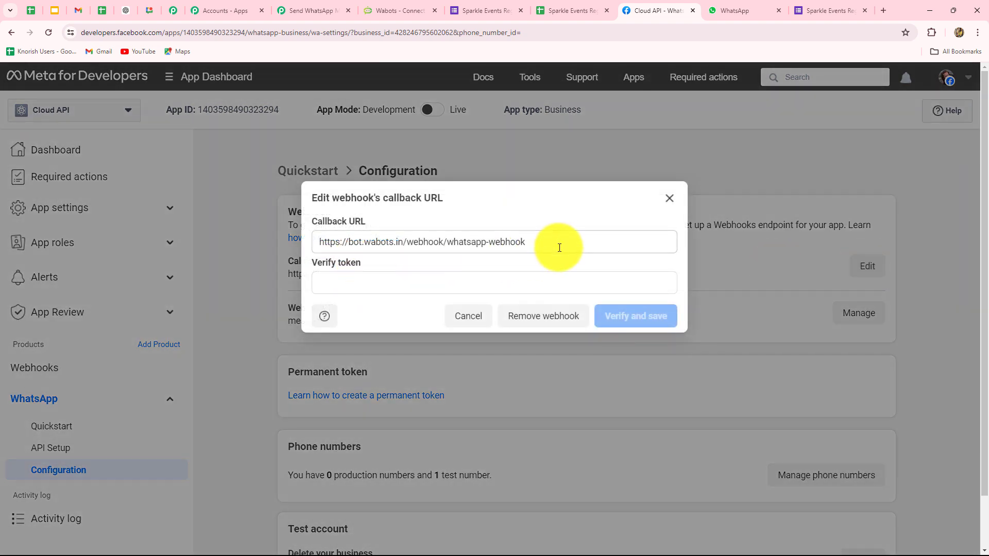
drag(541, 248, 137, 260)
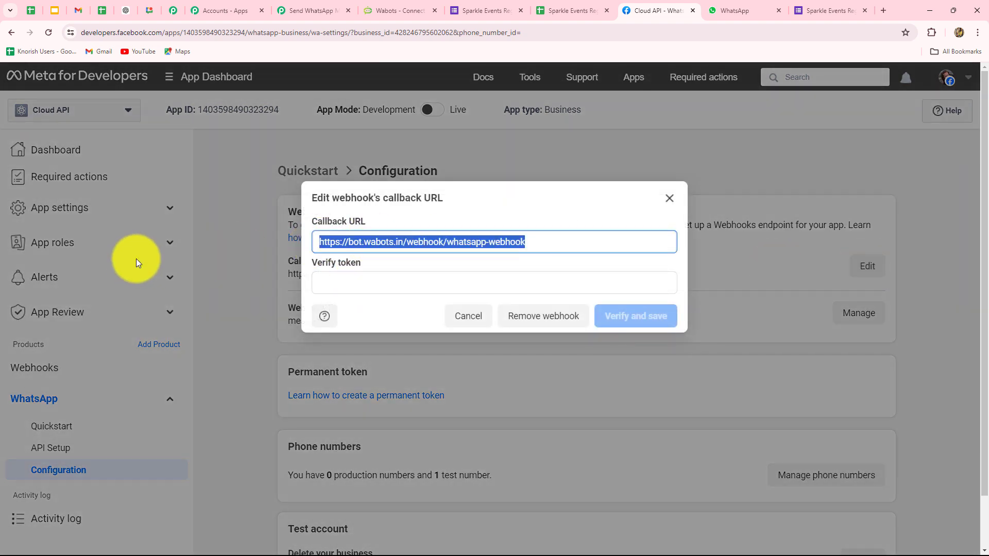
key(BackSpace)
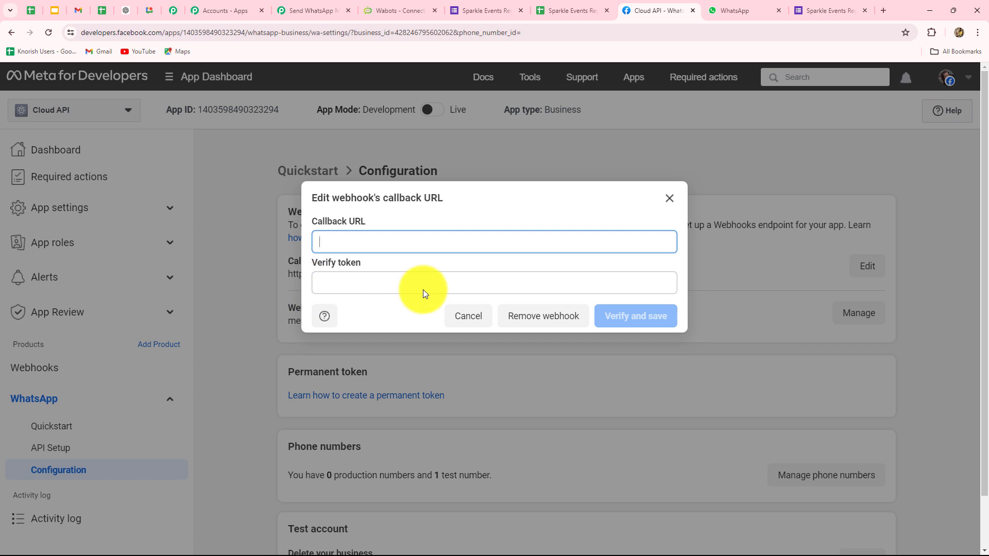
click(384, 10)
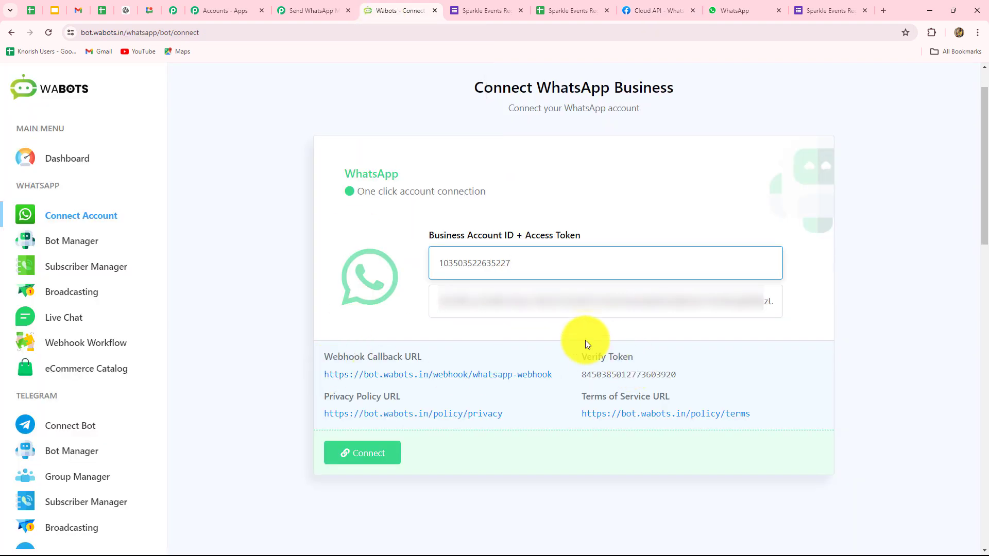
click(547, 379)
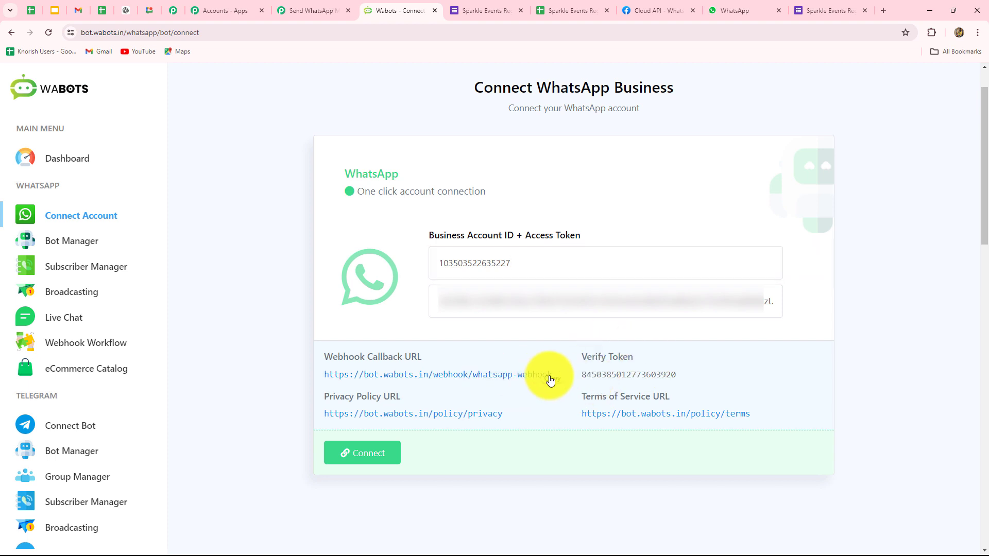
click(658, 11)
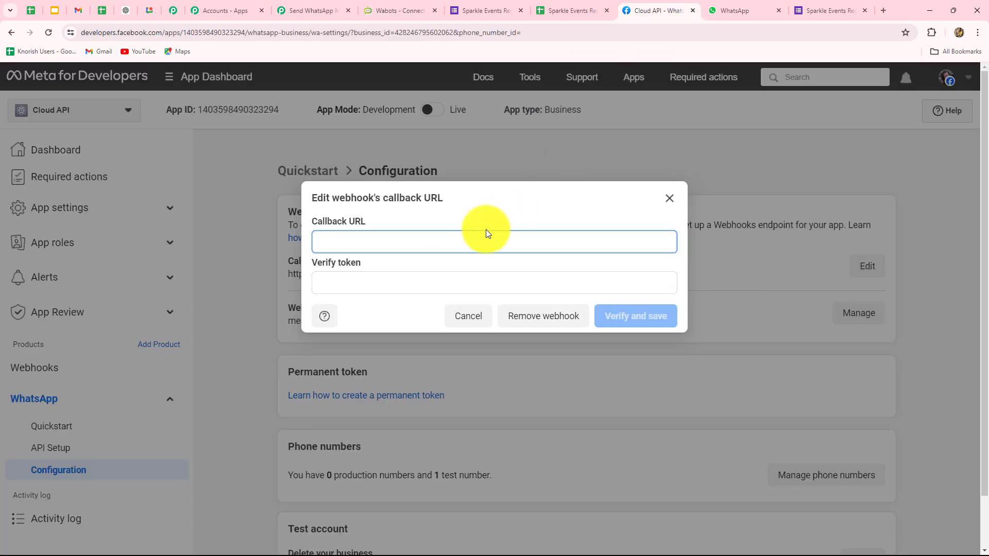
key(ctrl+v)
Enter the WaBots verify token in the Meta webhook and verify and save it.
click(387, 9)
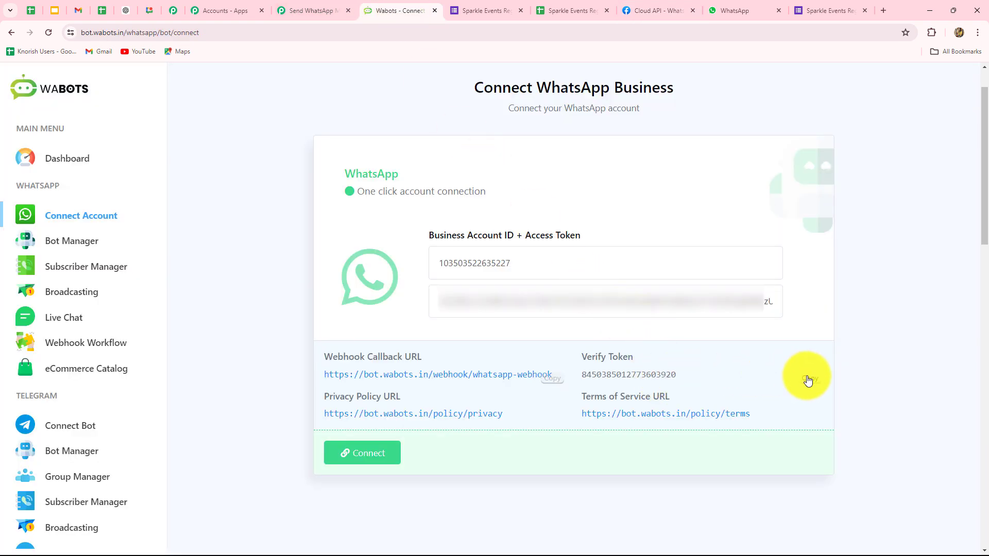
click(808, 381)
click(652, 11)
click(389, 281)
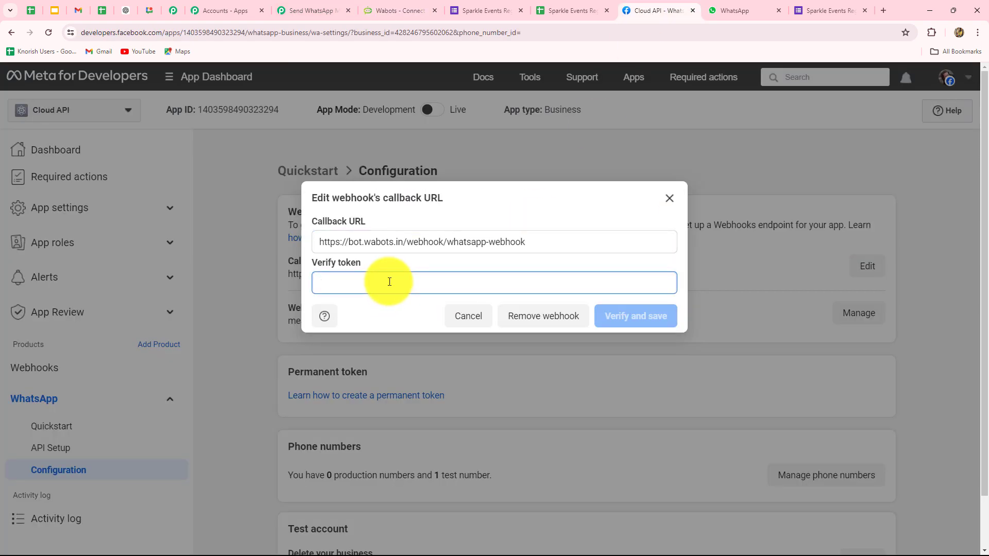
key(ctrl+v)
click(627, 316)
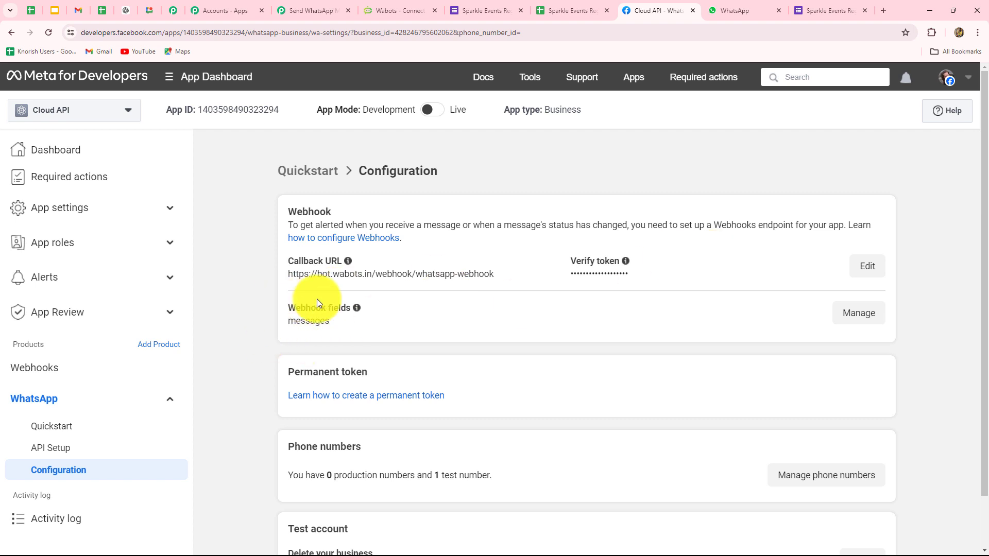
Confirm the webhook's messages field is subscribed, then return to WaBots to finish connecting.
click(850, 315)
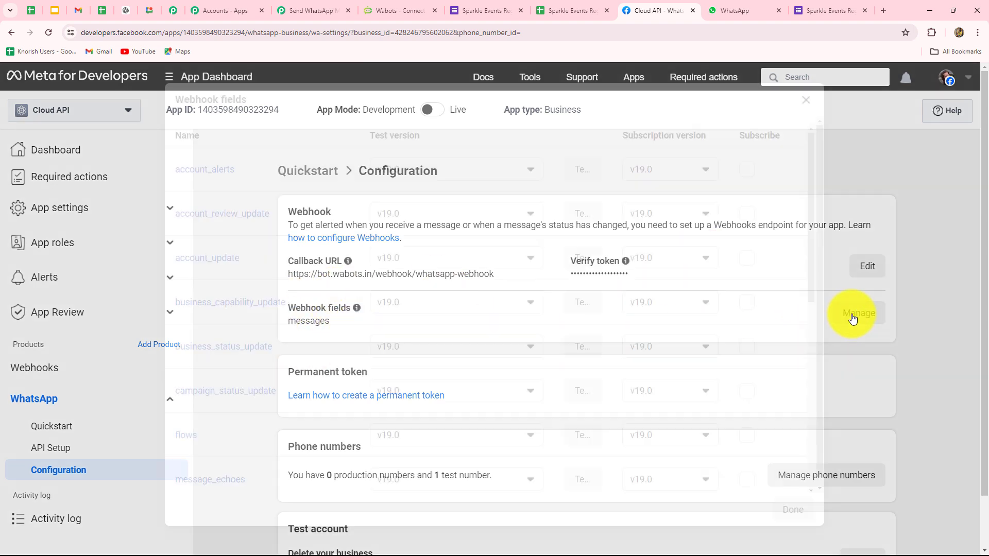
scroll(198, 373, down, 4)
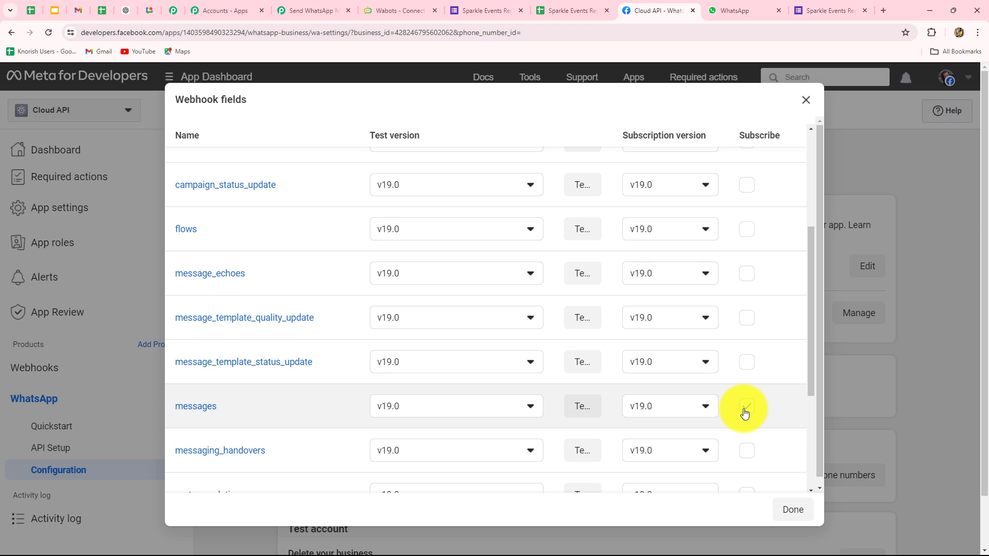
click(792, 510)
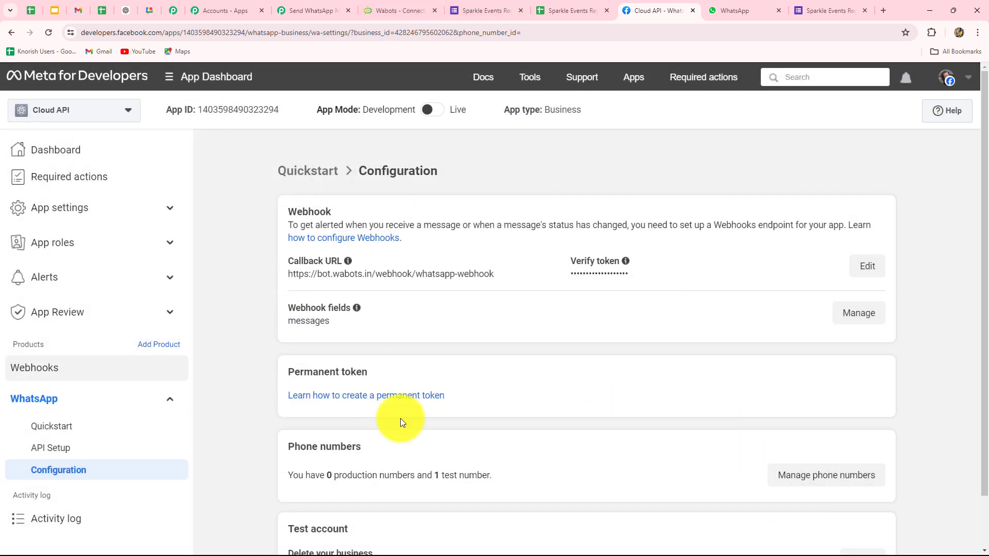
click(401, 5)
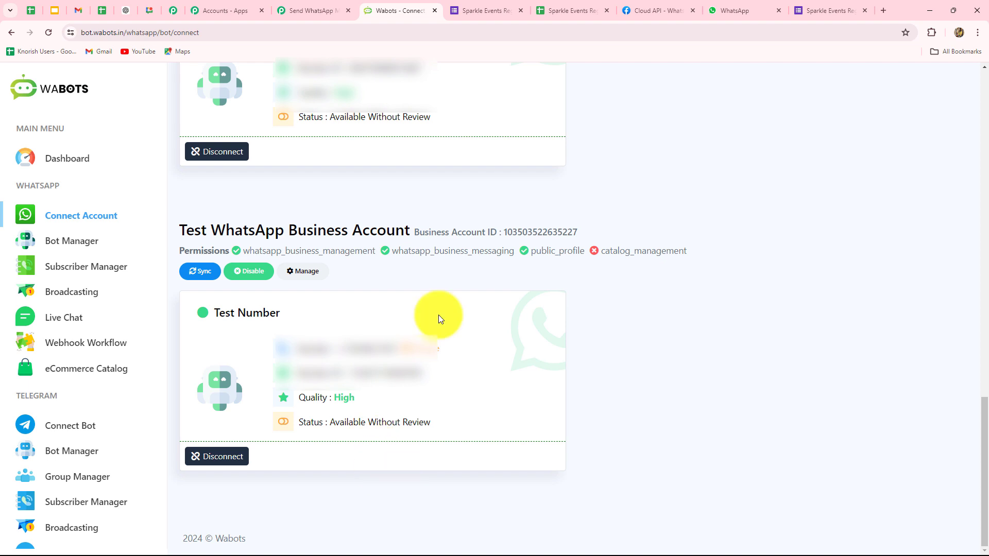
Generate a new API key in WaBots' API Developer console and bring it back to Pabbly.
click(314, 11)
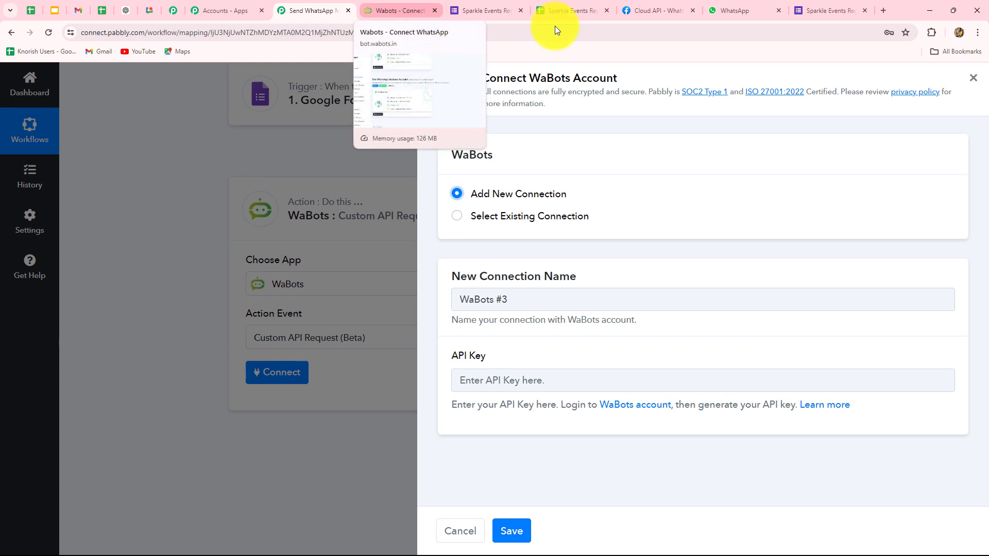
click(393, 10)
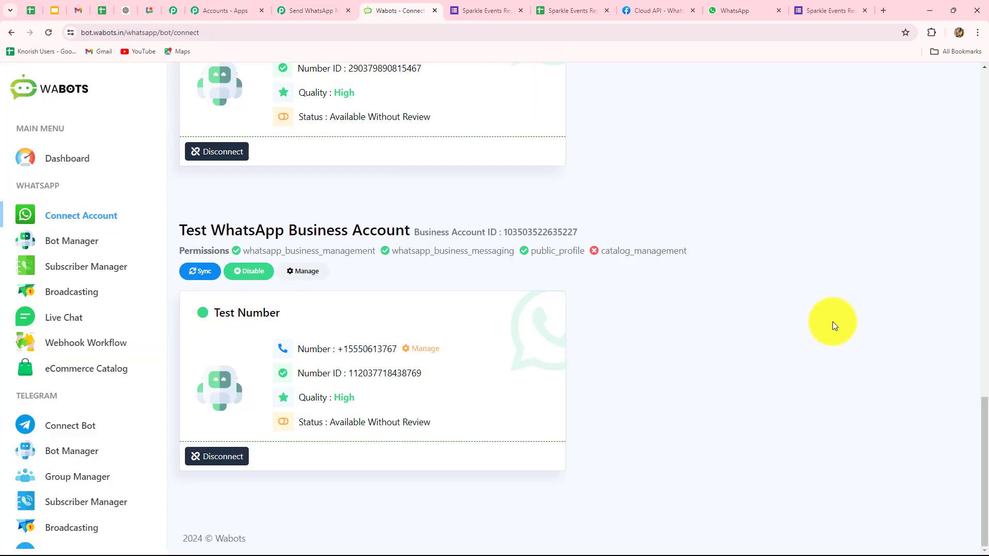
scroll(754, 352, up, 15)
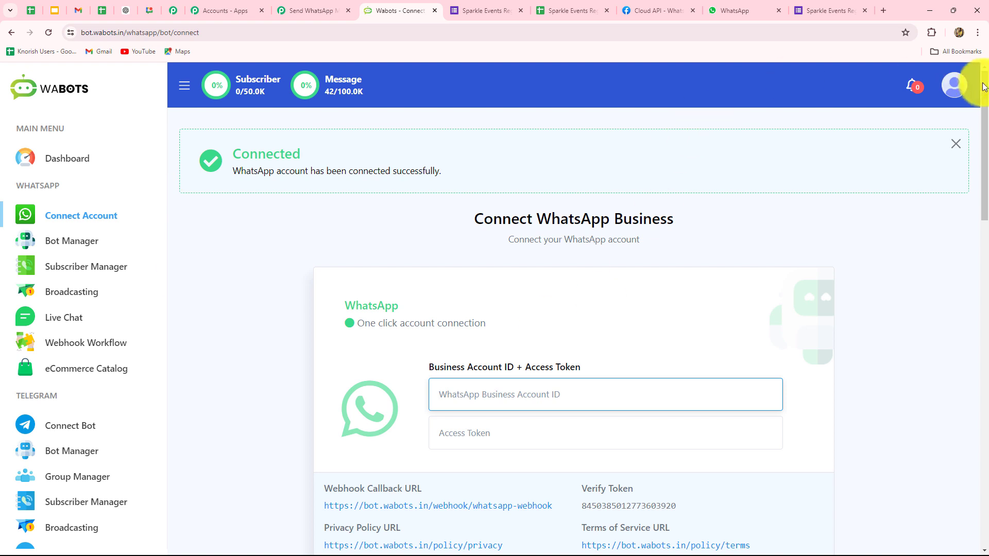
click(951, 96)
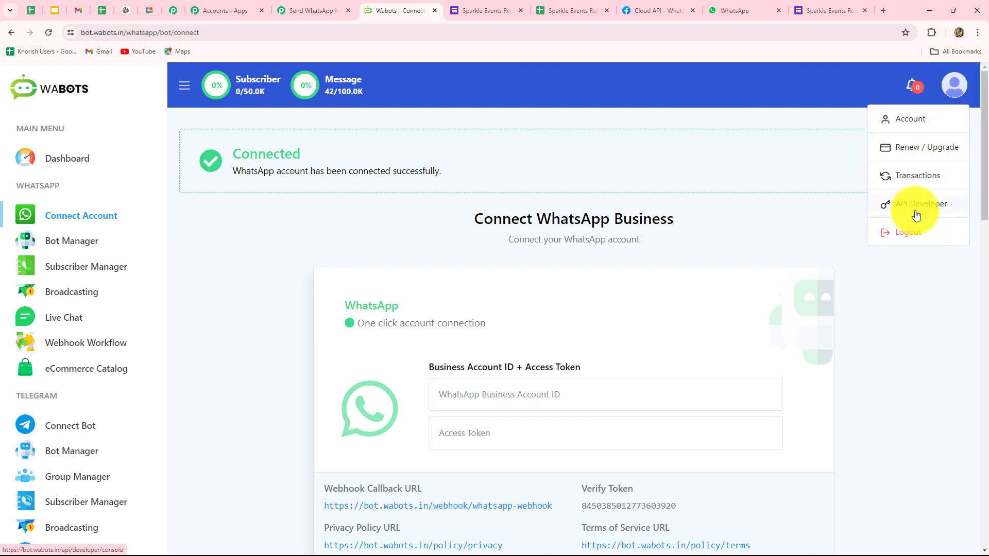
click(914, 209)
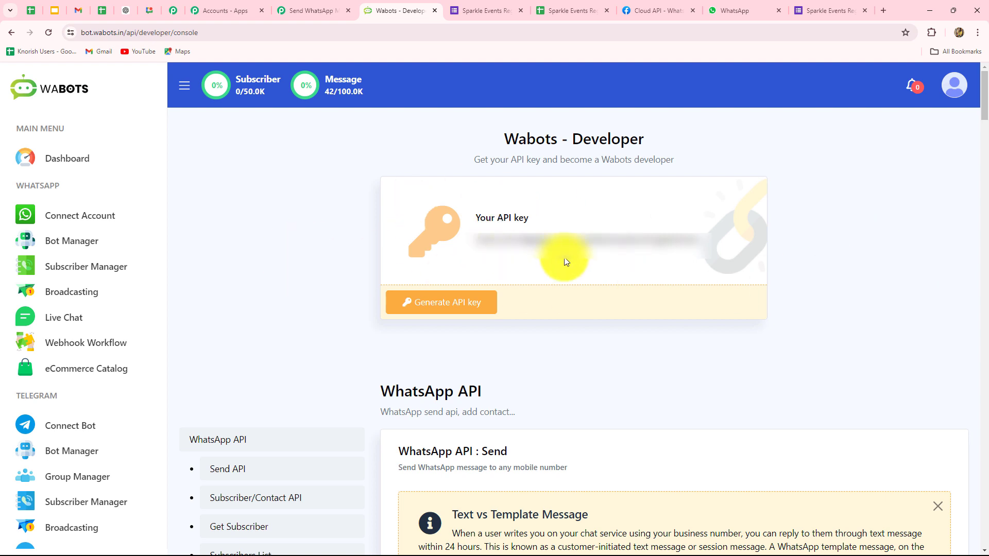
click(446, 301)
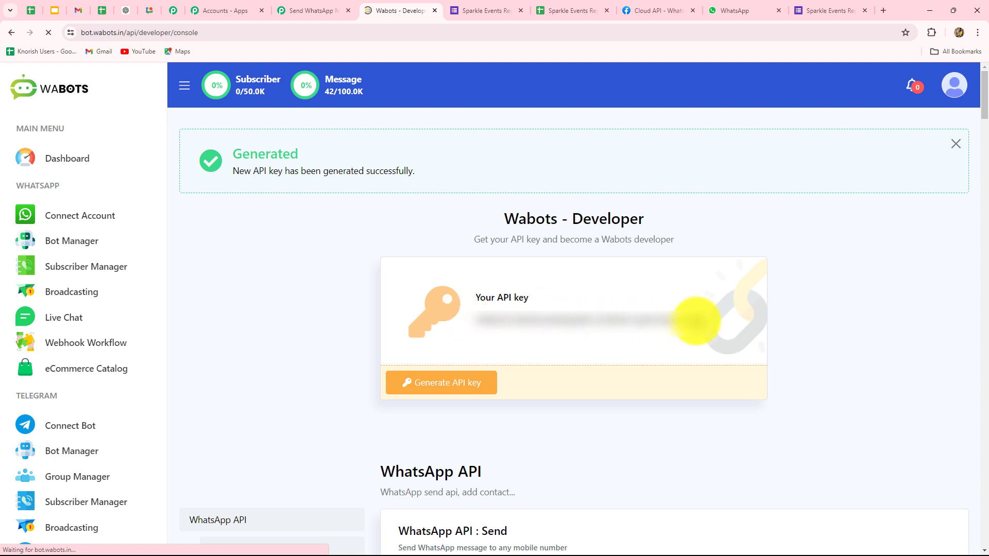
click(308, 10)
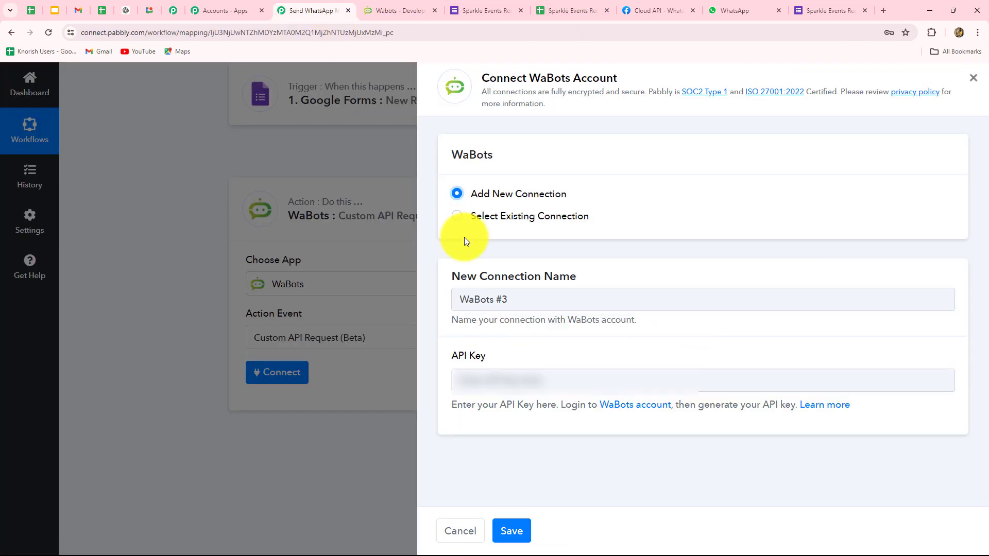
Paste the new API key into the WaBots #3 connection and save it.
click(471, 379)
key(ctrl+v)
click(515, 531)
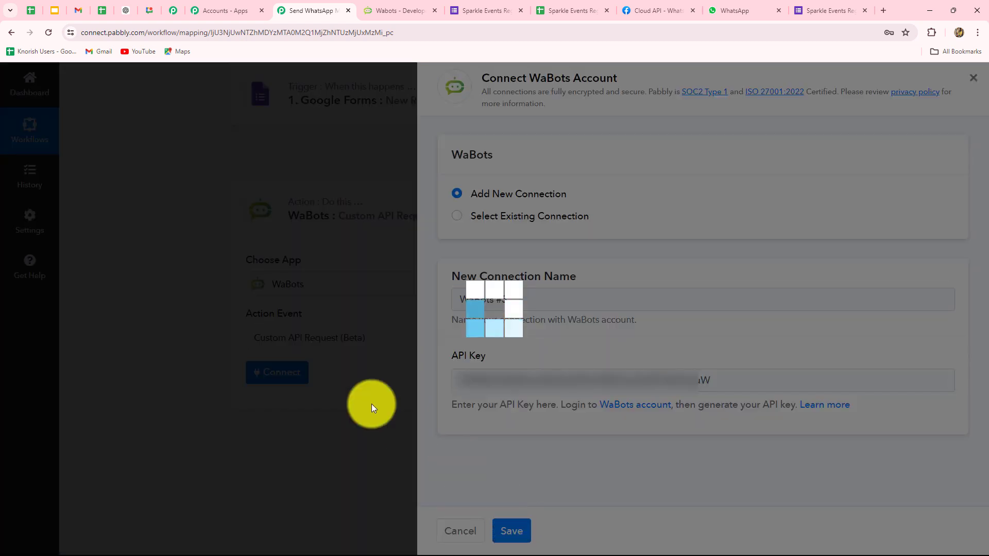
Scroll through the WaBots Custom API Request step, then view Meta's WhatsApp API Setup page.
scroll(155, 246, down, 3)
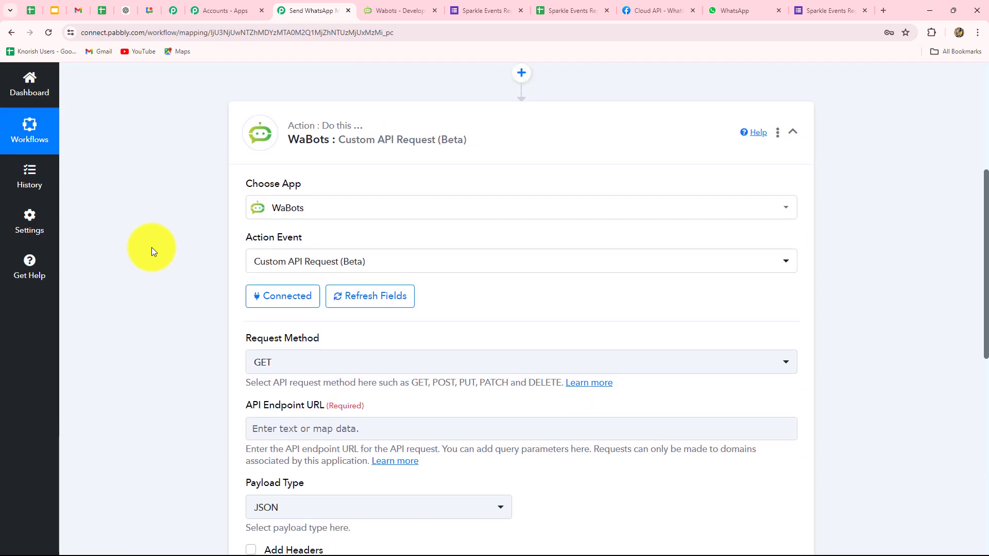
scroll(152, 247, down, 4)
scroll(152, 248, down, 3)
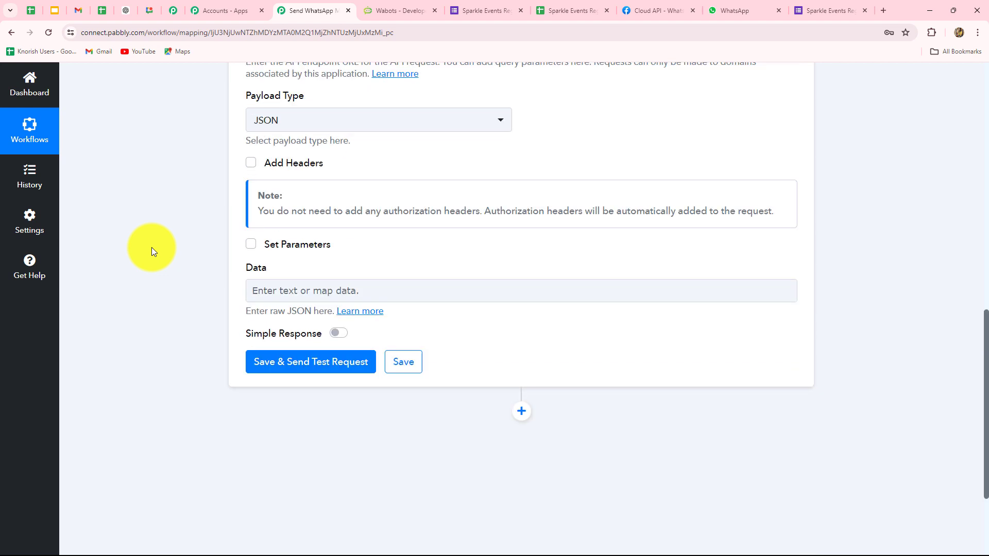
scroll(151, 248, up, 5)
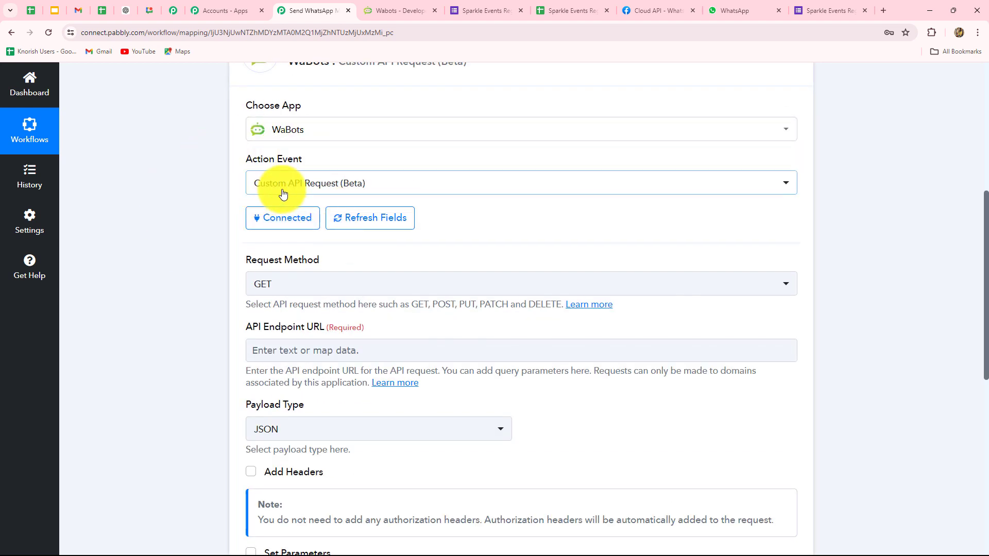
scroll(178, 335, up, 4)
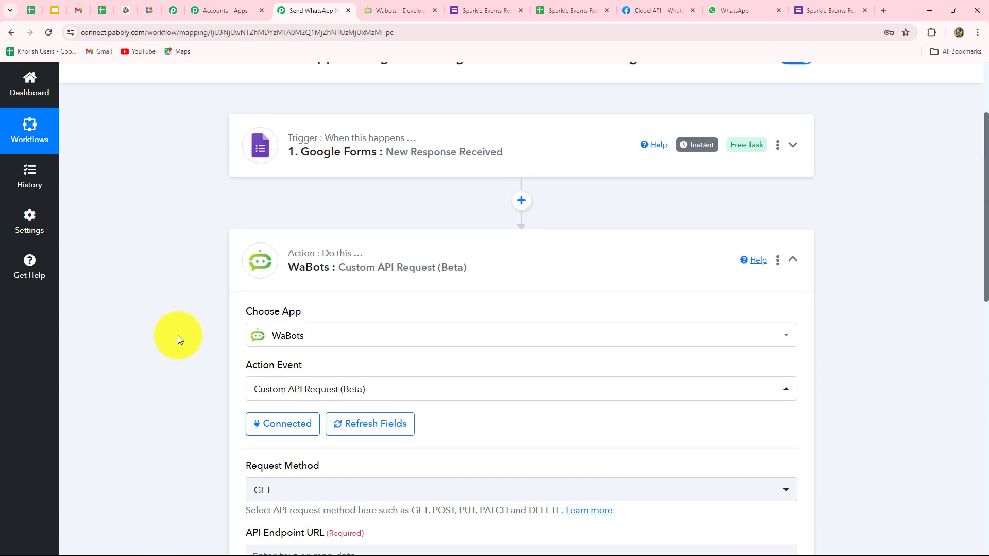
scroll(178, 335, down, 2)
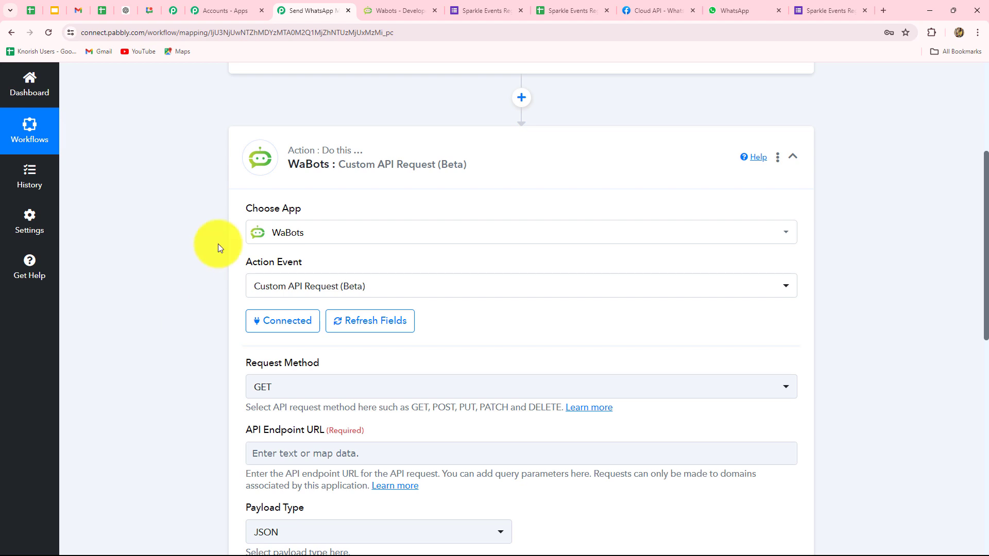
click(697, 6)
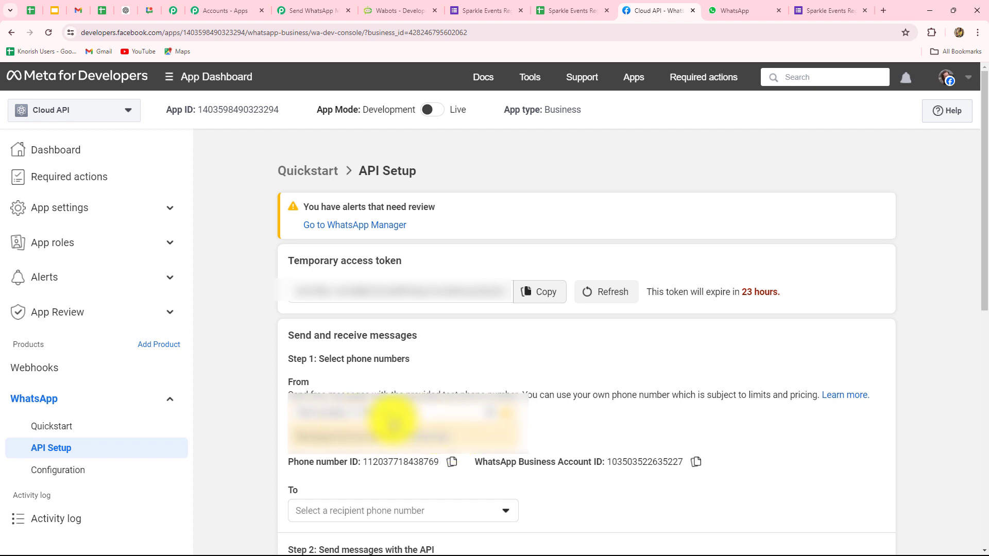
Open the Test Number bot's message template list in WaBots.
click(394, 10)
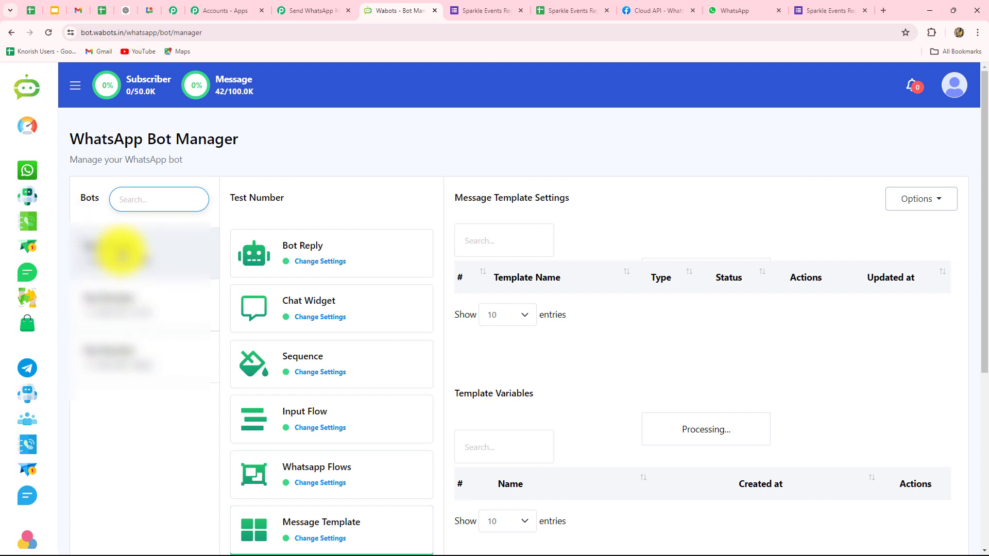
click(114, 254)
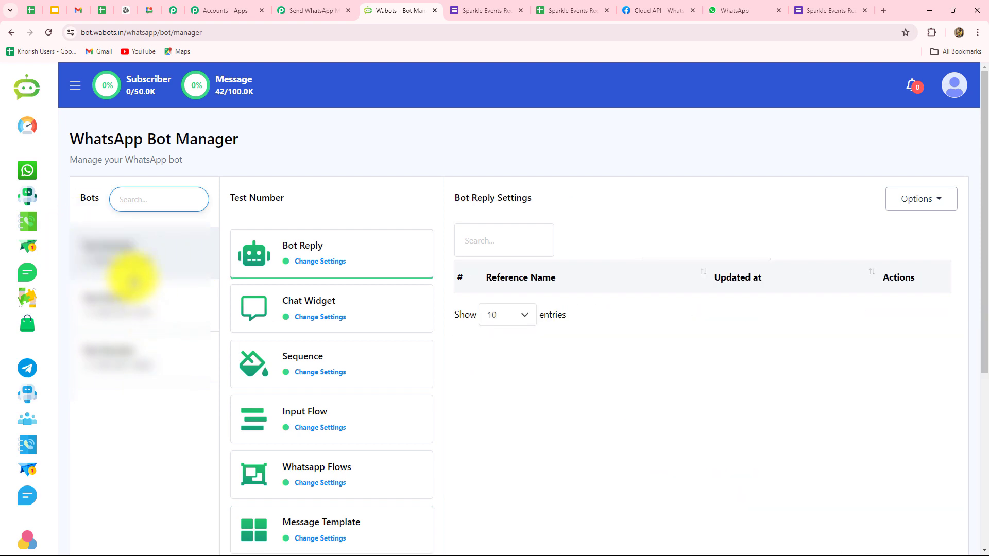
scroll(601, 378, down, 3)
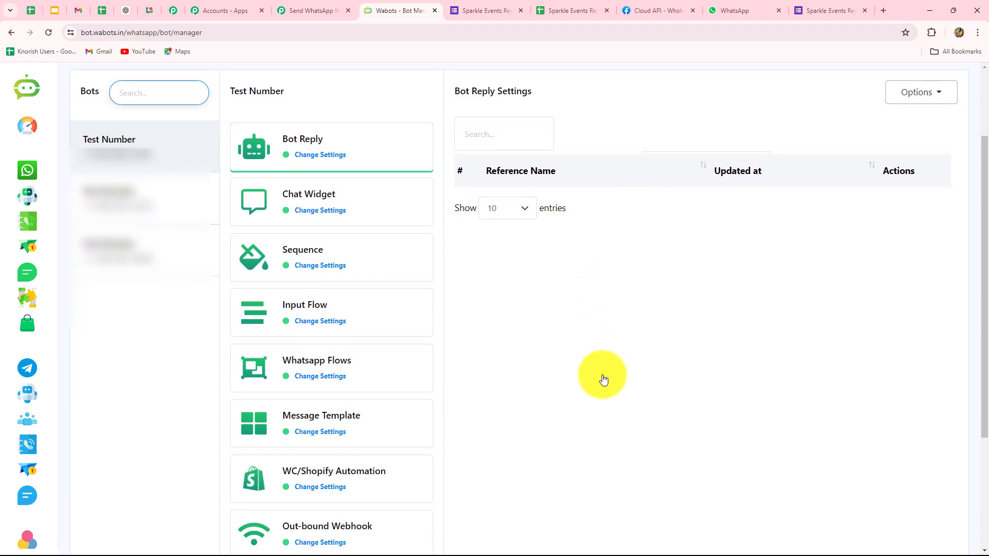
scroll(601, 379, up, 3)
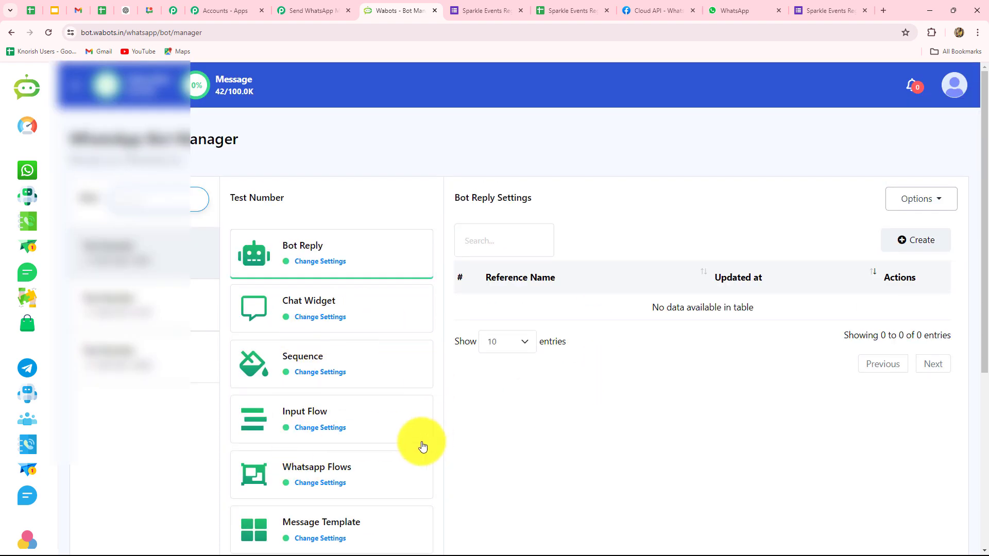
scroll(404, 463, down, 4)
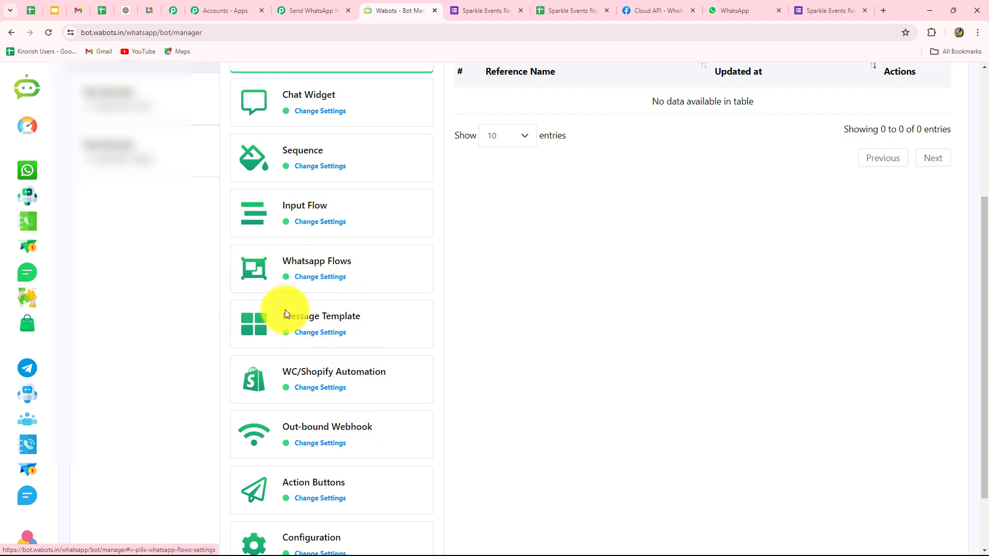
click(344, 321)
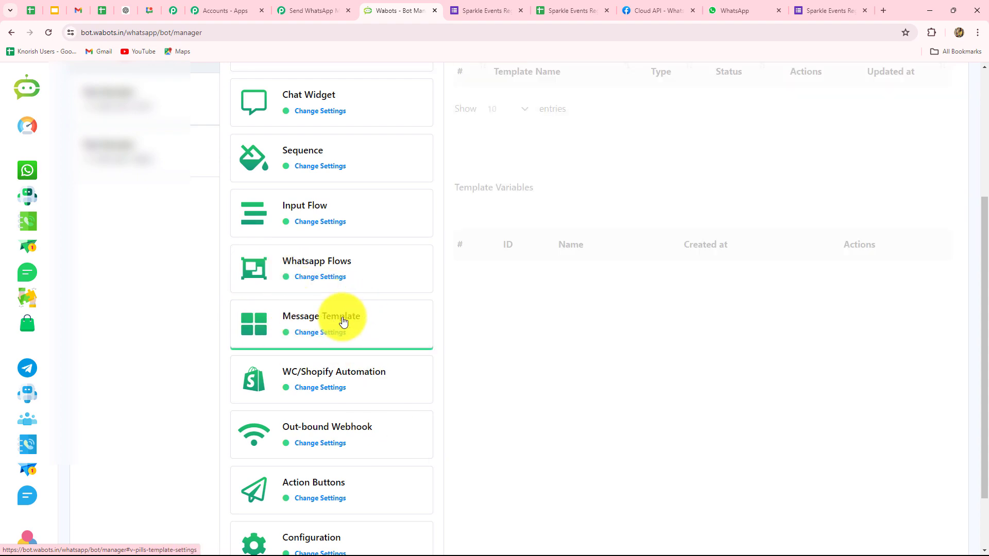
Page to the 'confirmation' template, read its message, and close the preview.
scroll(597, 400, up, 1)
scroll(598, 397, up, 3)
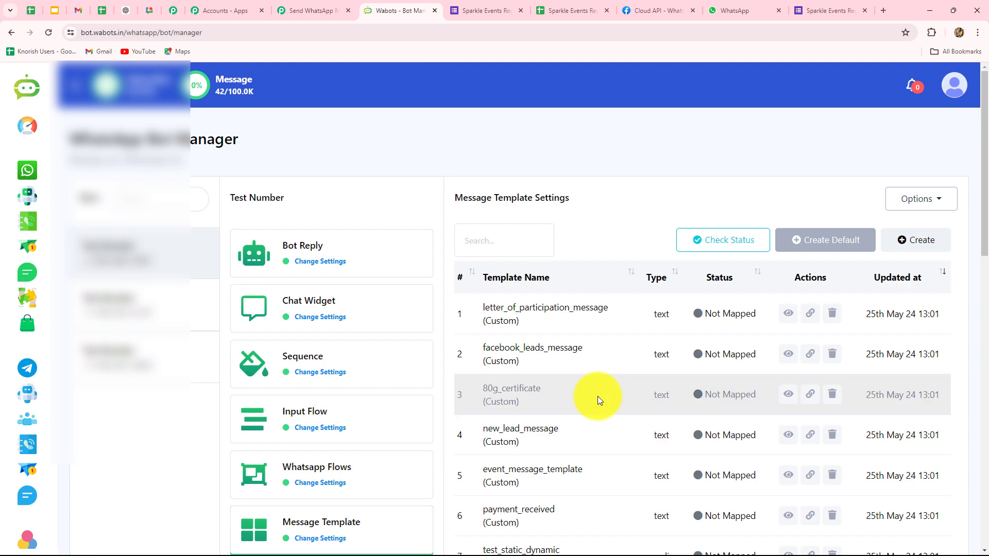
scroll(598, 397, down, 7)
scroll(597, 400, down, 3)
scroll(841, 410, up, 4)
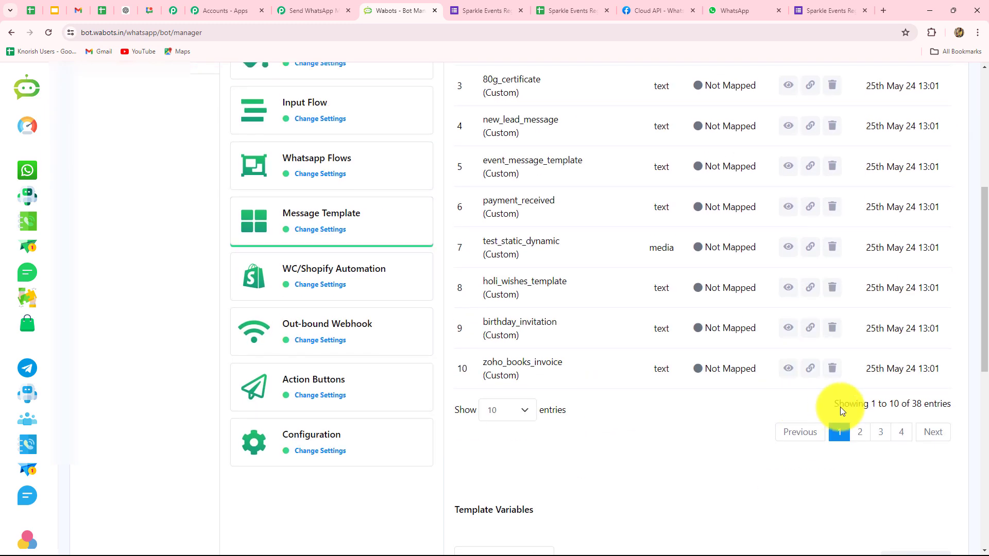
click(858, 433)
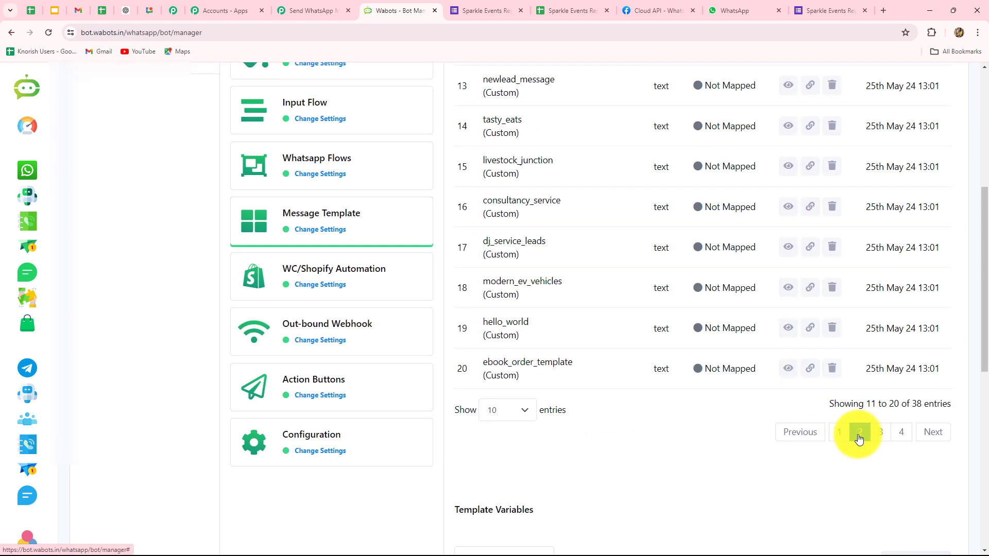
scroll(632, 451, up, 4)
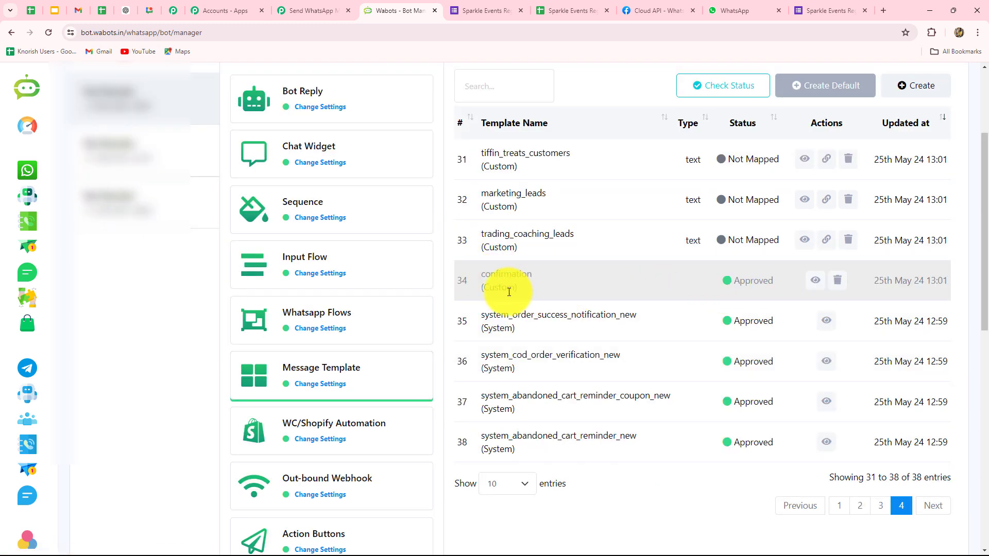
click(815, 280)
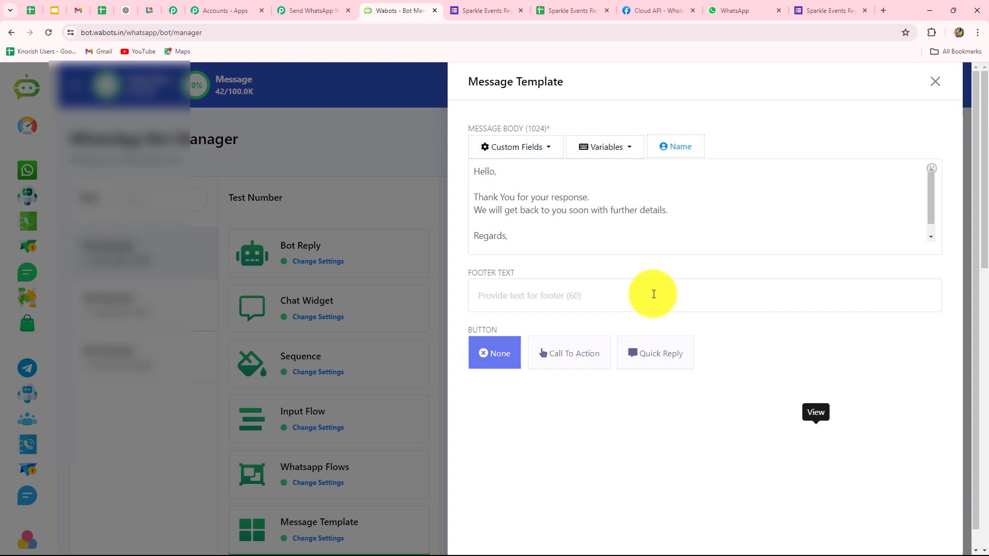
scroll(614, 230, down, 1)
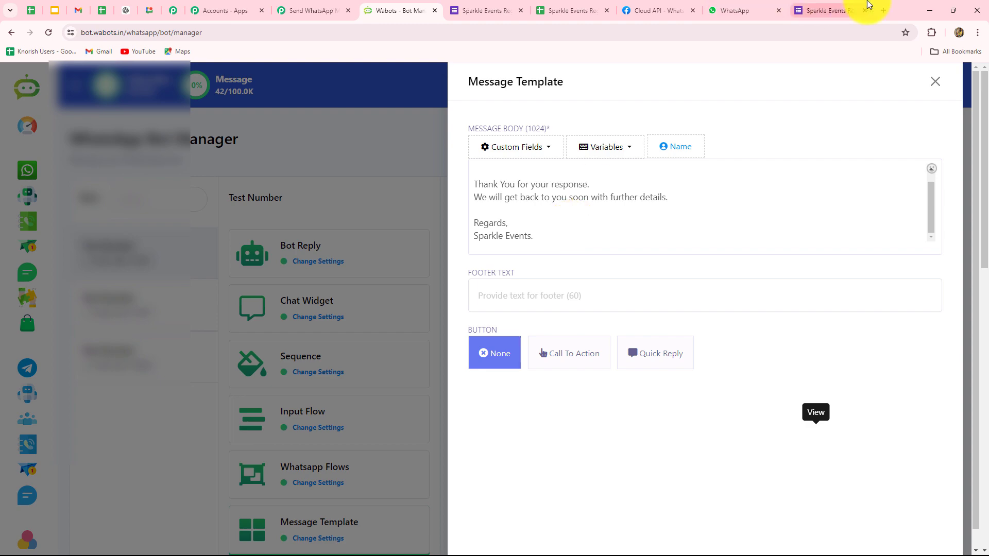
click(936, 82)
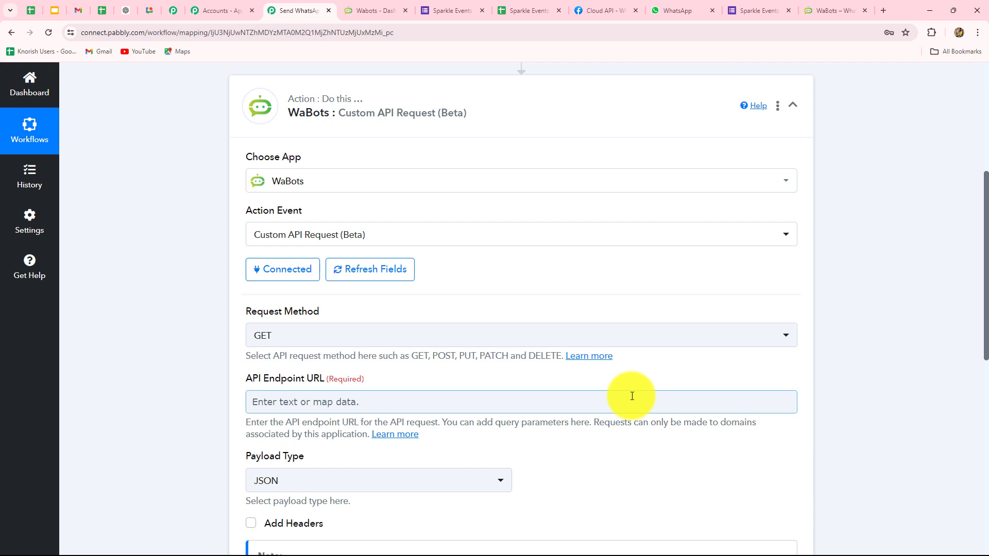
Open the WaBots API Developer console and choose the WhatsApp account for Send Template Message.
click(378, 7)
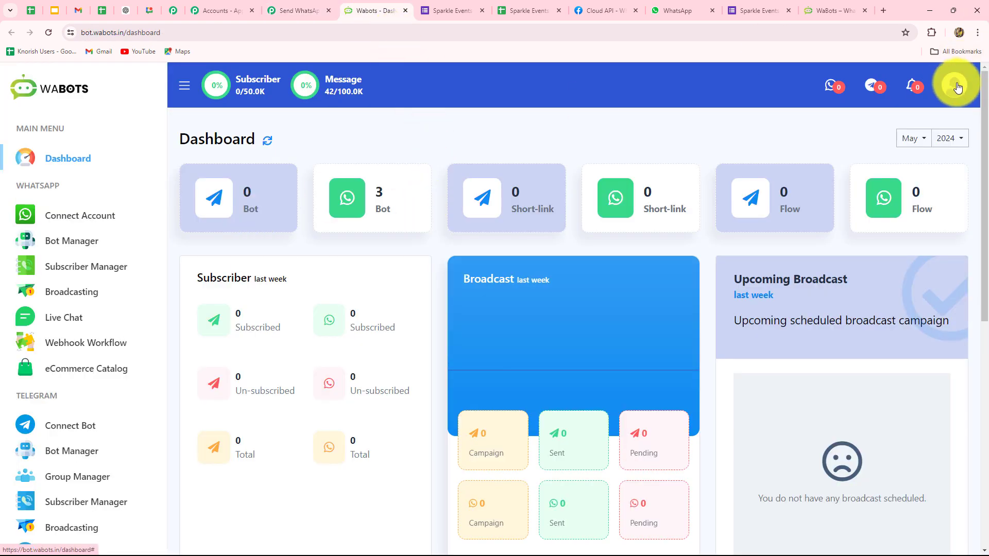
click(957, 86)
click(916, 209)
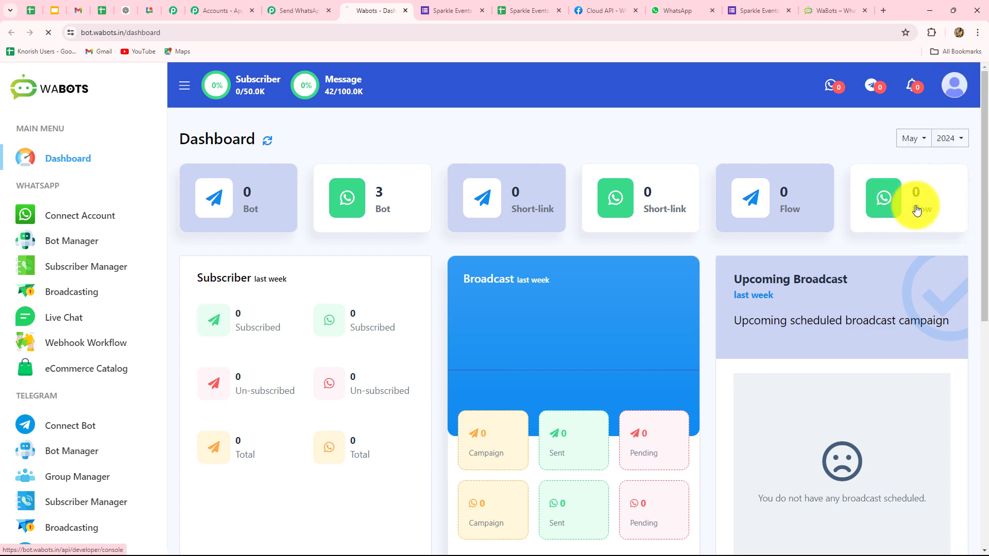
scroll(381, 250, down, 15)
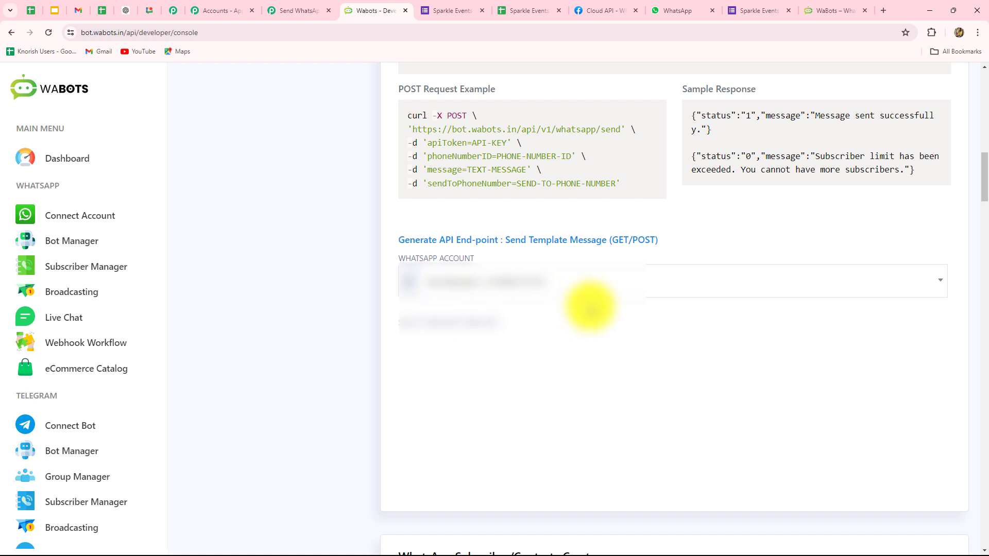
click(592, 283)
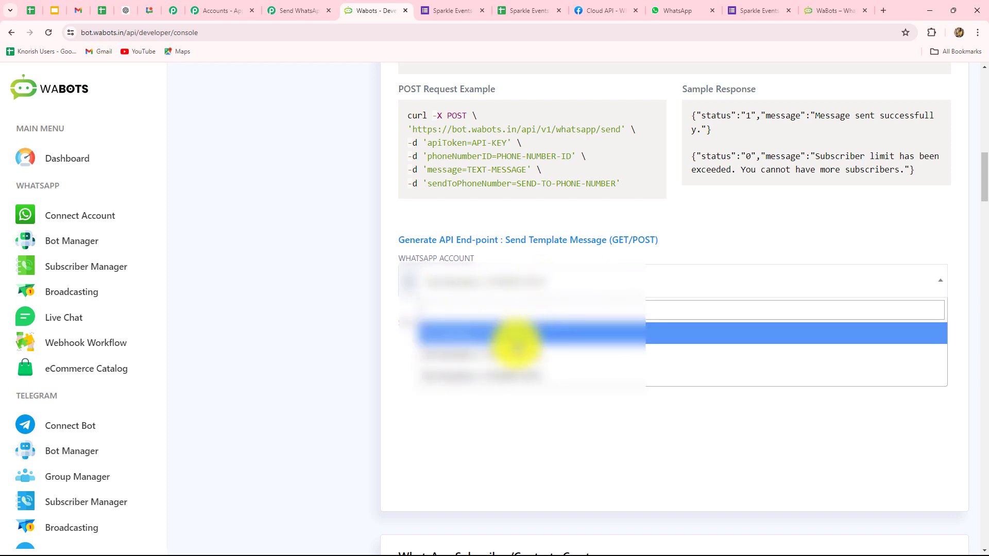
click(510, 375)
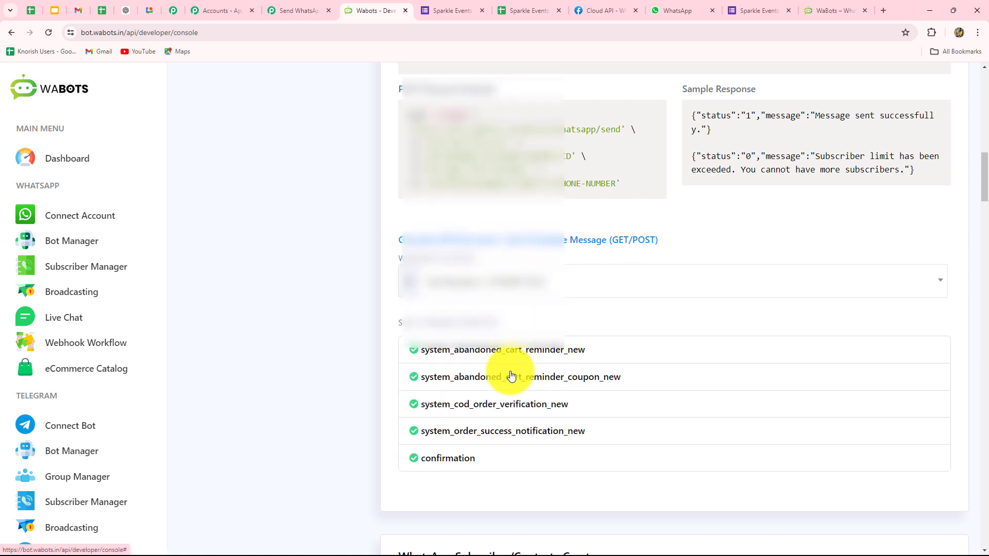
Generate the 'confirmation' template endpoint and select its full GET request URL.
scroll(509, 374, down, 3)
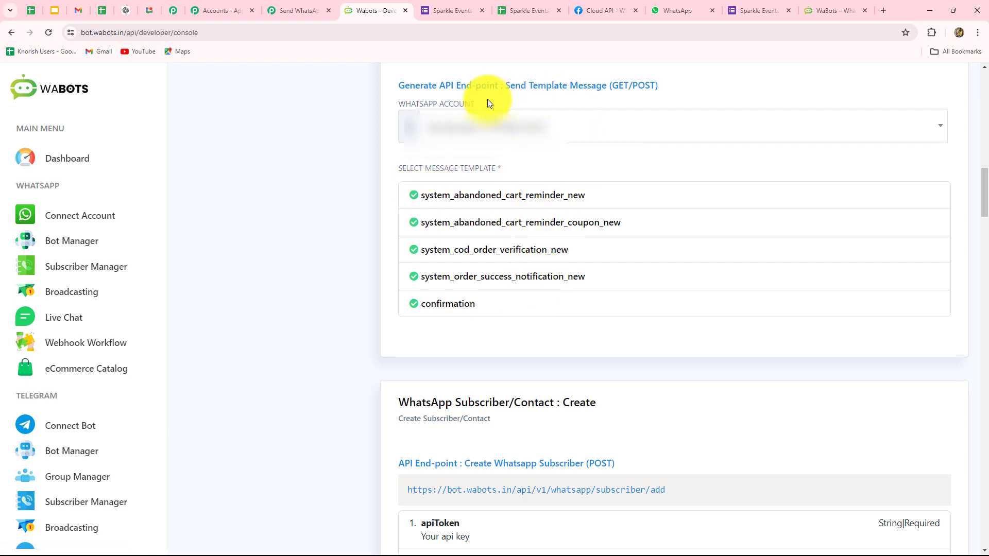
click(475, 310)
scroll(657, 286, down, 3)
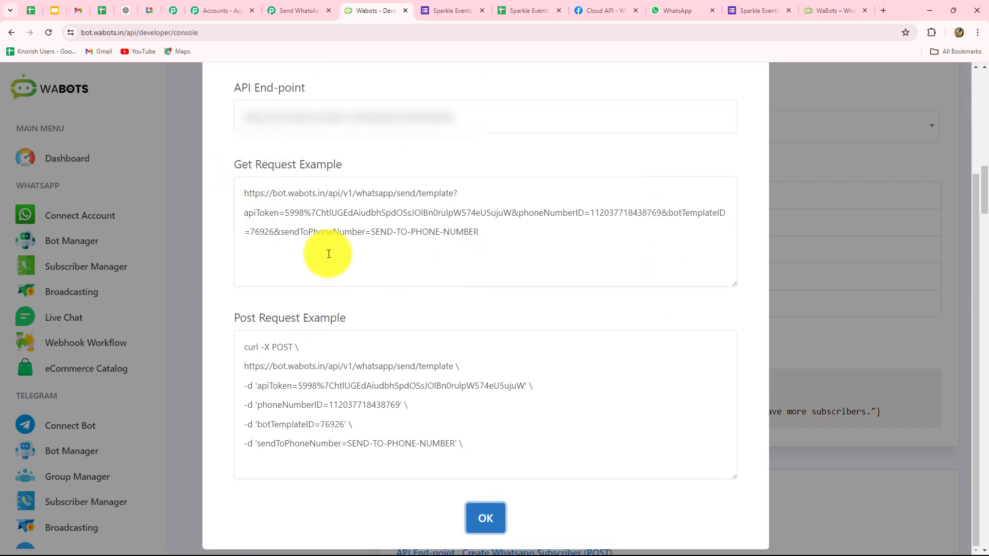
drag(243, 194, 503, 254)
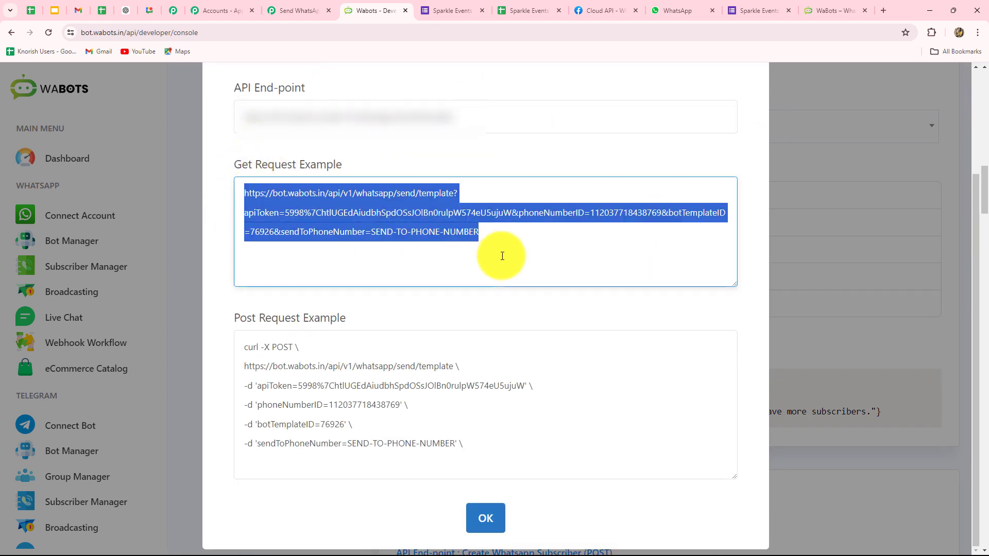
click(289, 9)
Import the copied GET URL via cURL into the WaBots step, filling botTemplateID 76926.
click(778, 109)
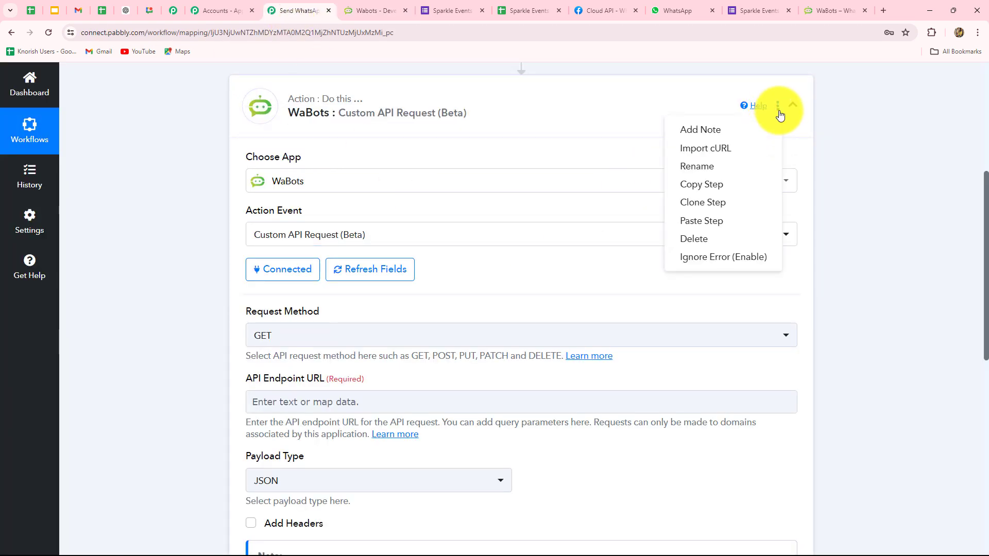
click(715, 149)
click(394, 296)
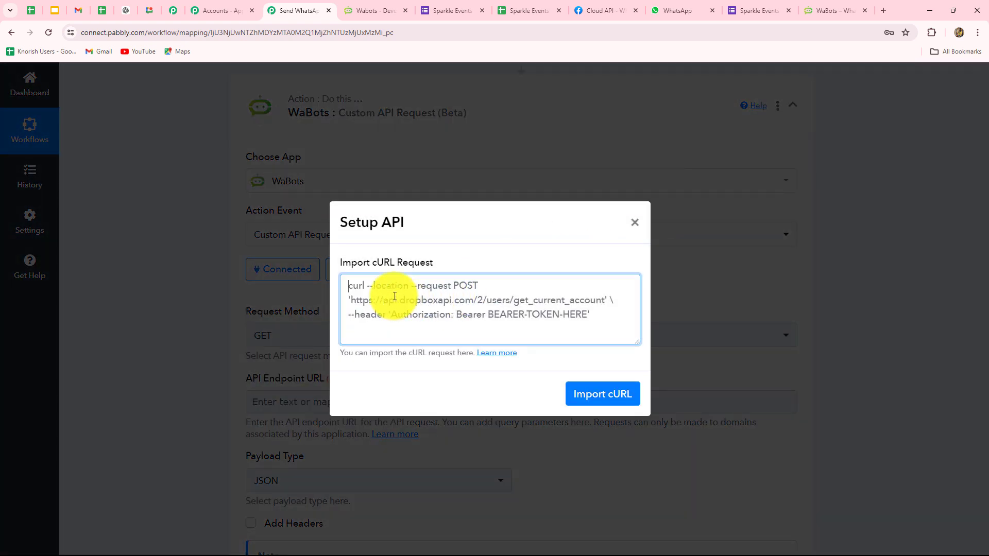
key(ctrl+v)
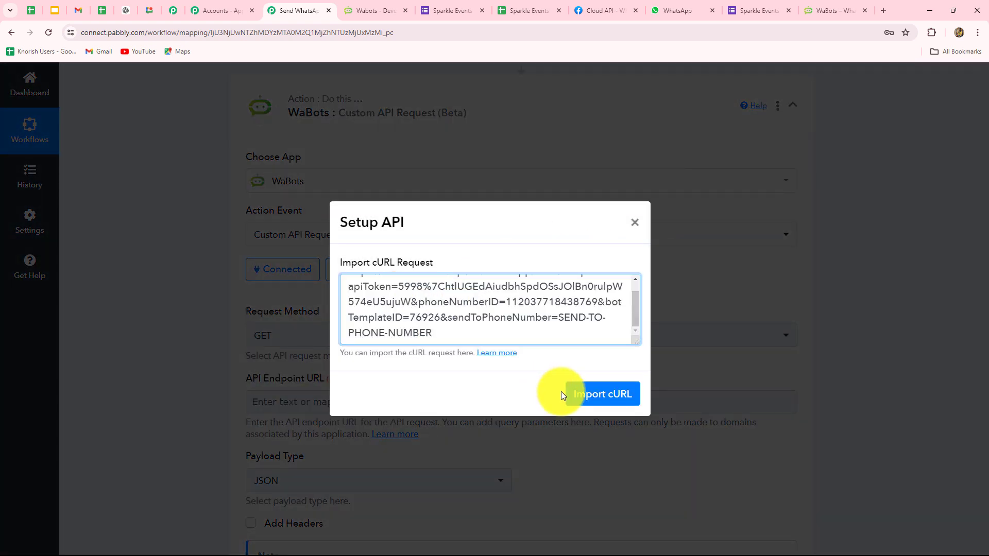
click(593, 399)
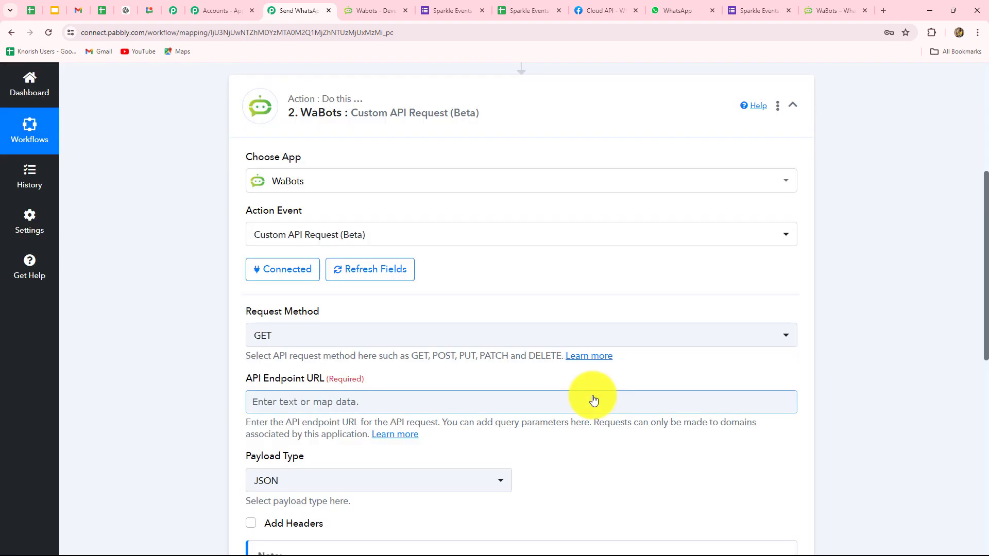
scroll(569, 390, down, 1)
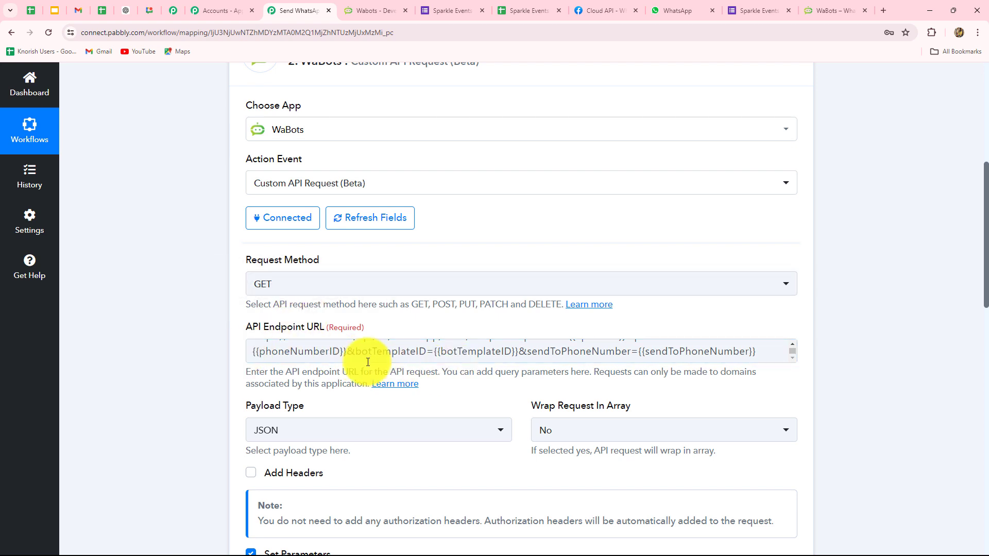
scroll(860, 343, down, 4)
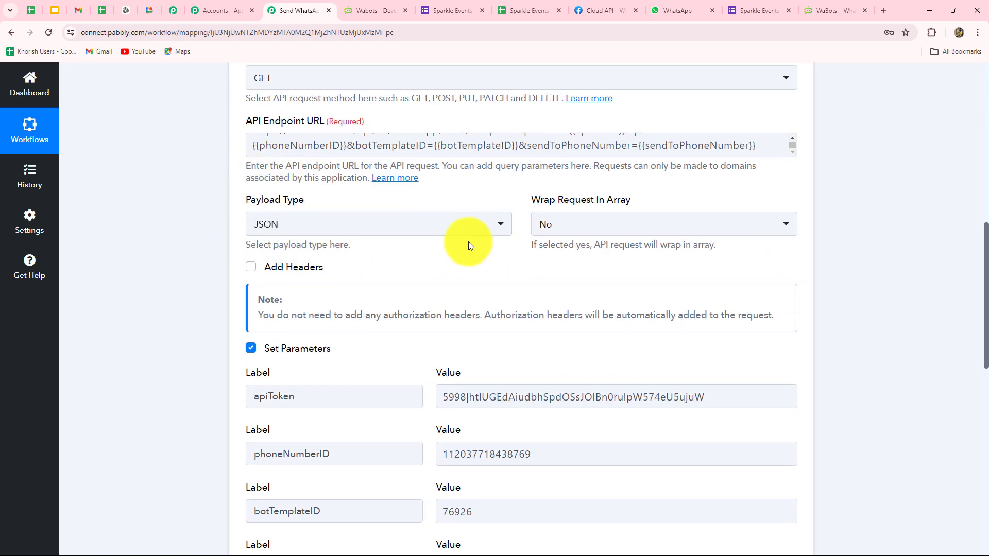
scroll(496, 272, down, 2)
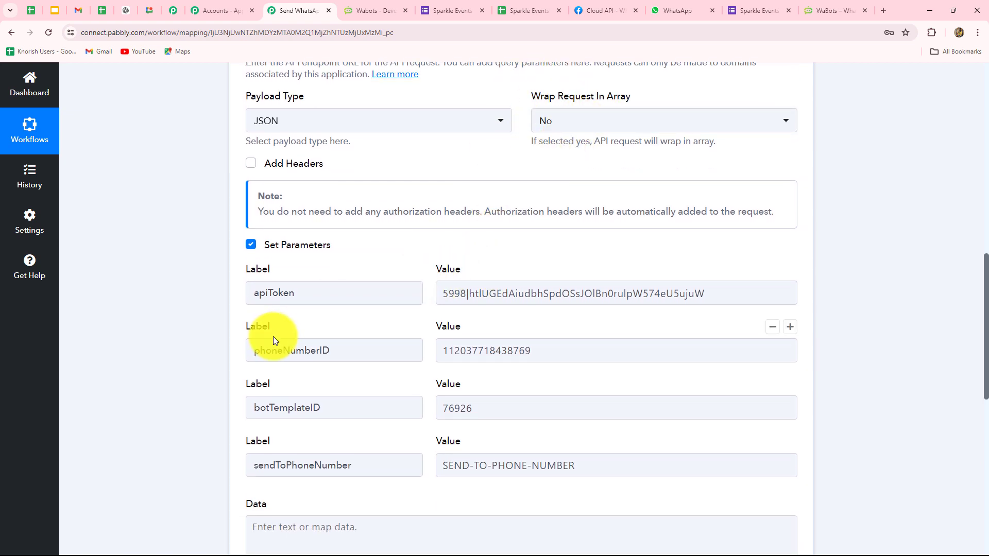
scroll(273, 336, down, 2)
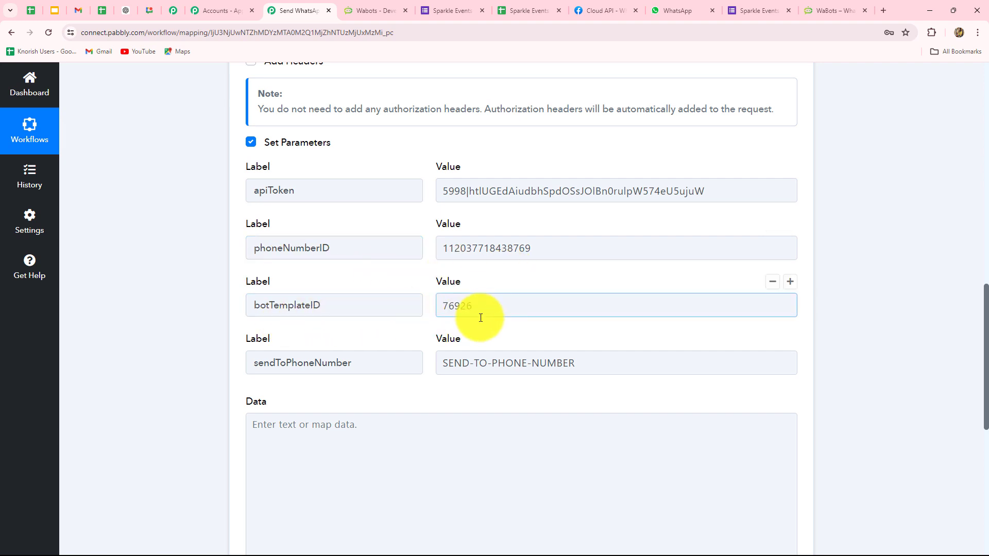
Map the form's Phone Number into sendToPhoneNumber and delete the SEND-TO-PHONE-NUMBER placeholder.
click(516, 368)
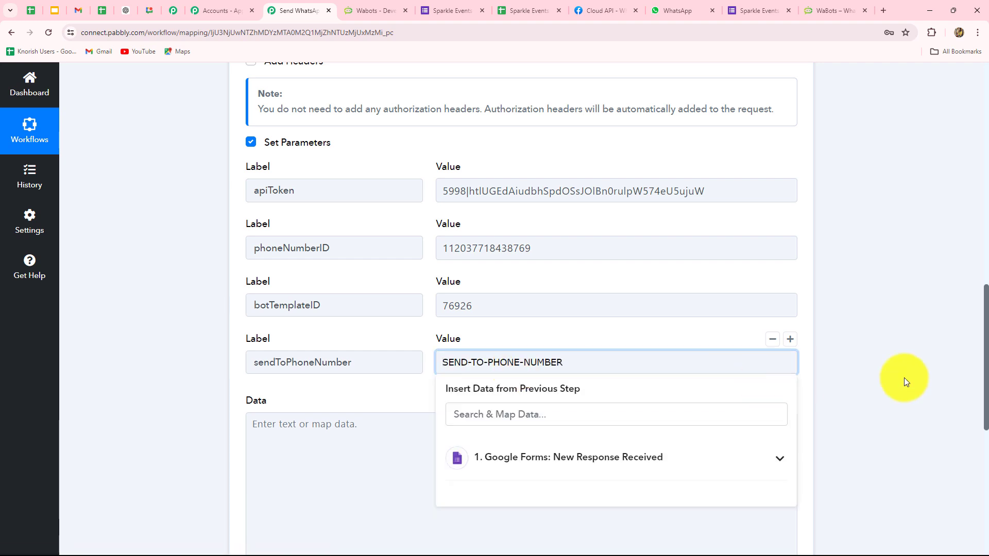
scroll(932, 373, down, 4)
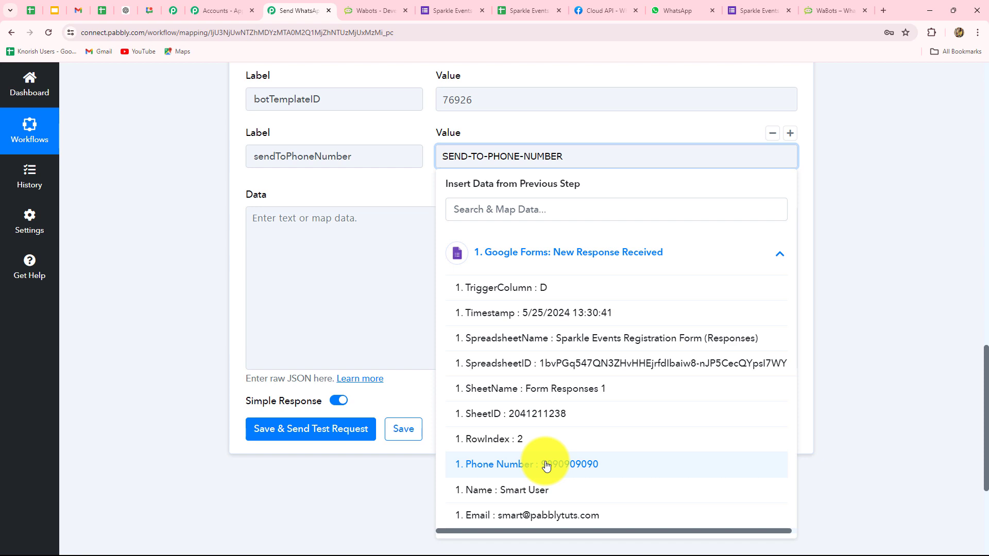
click(561, 465)
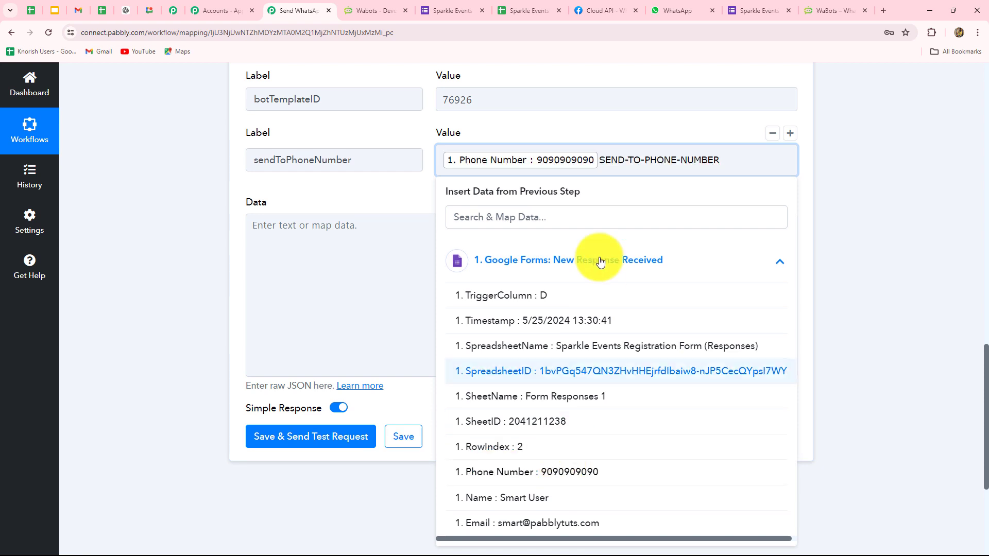
click(598, 157)
drag(722, 162, 595, 154)
key(BackSpace)
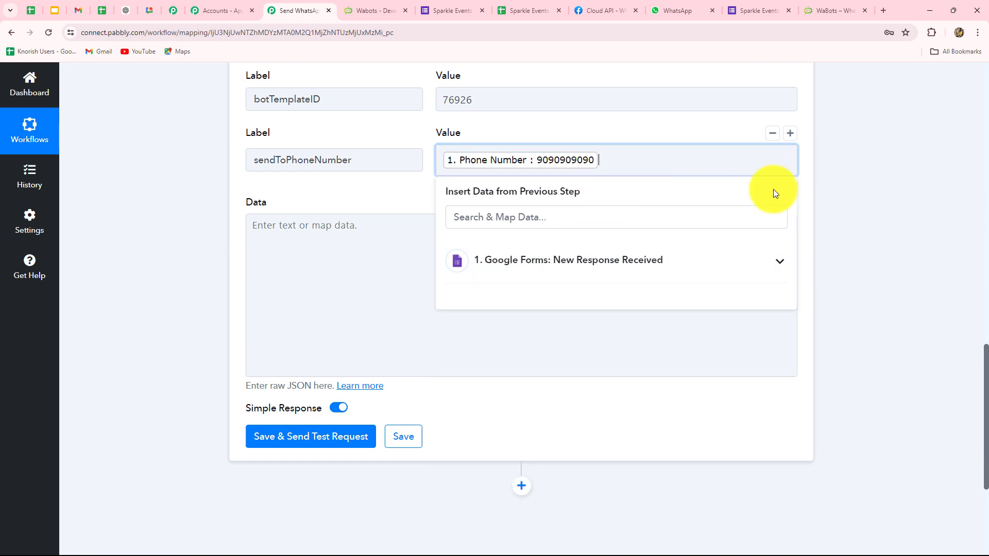
Remove the mapped Phone Number entry, leaving sendToPhoneNumber empty.
click(817, 200)
click(444, 160)
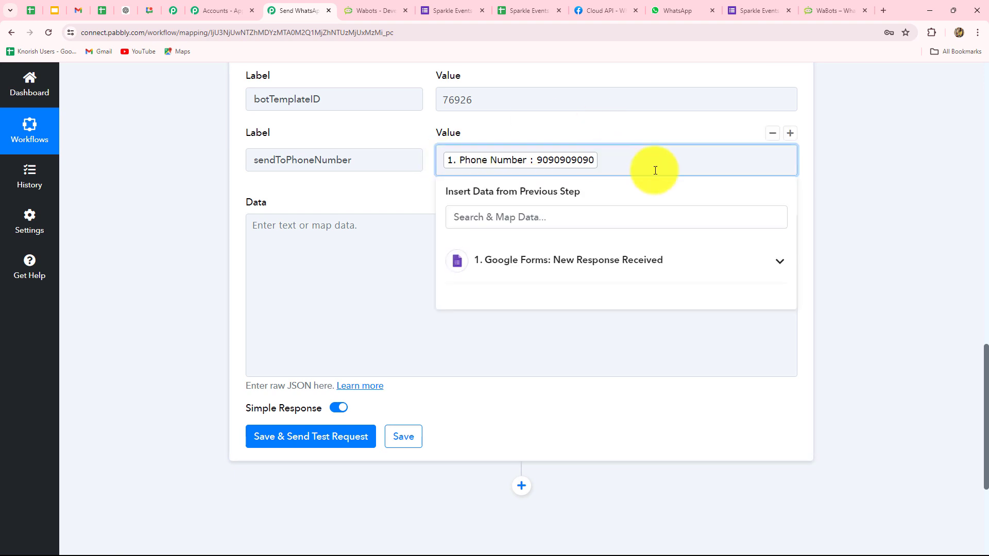
click(855, 203)
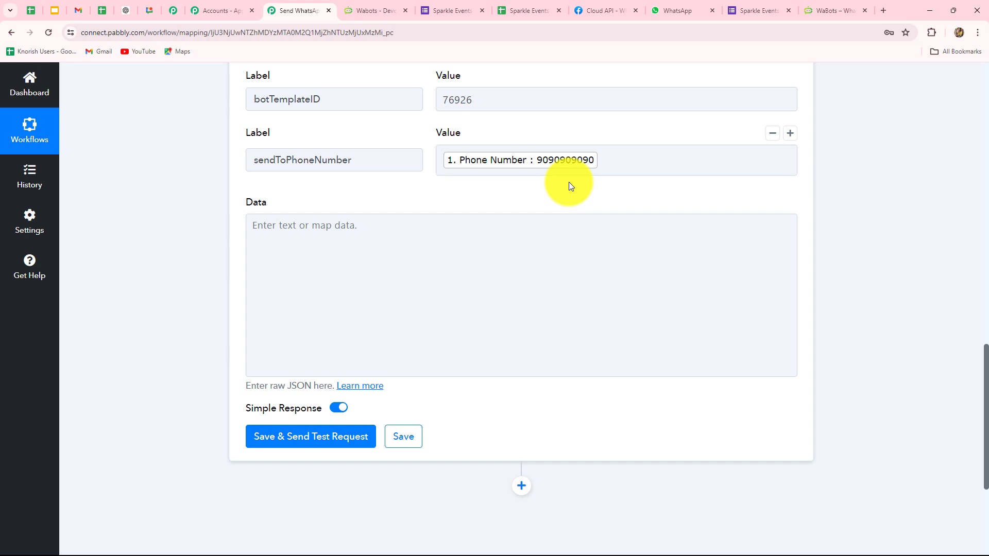
click(621, 159)
key(BackSpace)
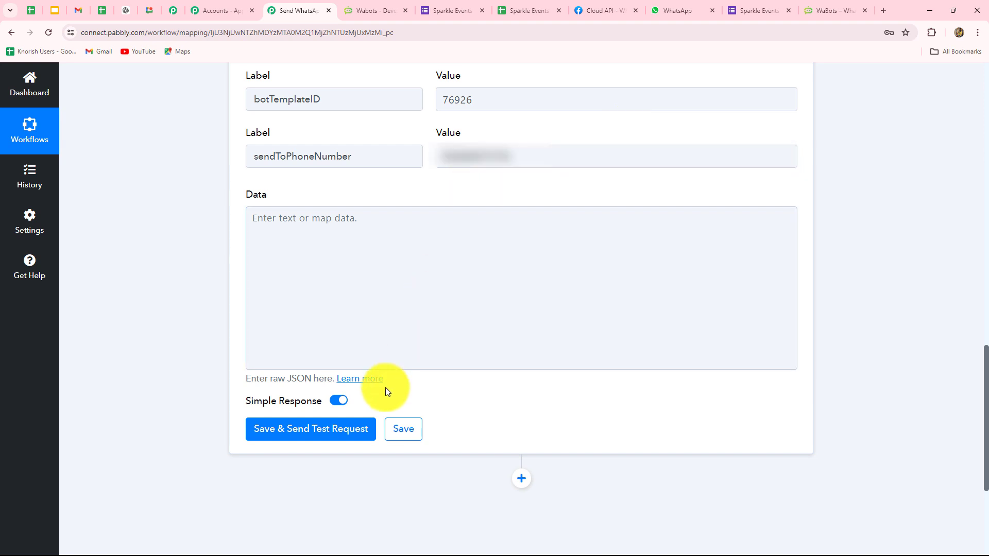
Send the WaBots test request, confirm 'Template message sent successfully.', and check WhatsApp Web.
click(333, 429)
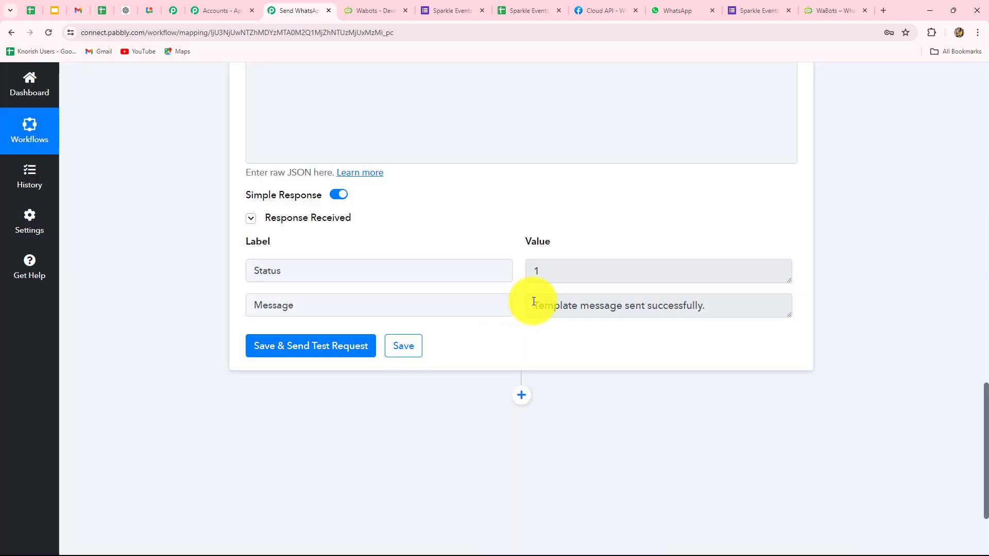
drag(534, 301, 735, 310)
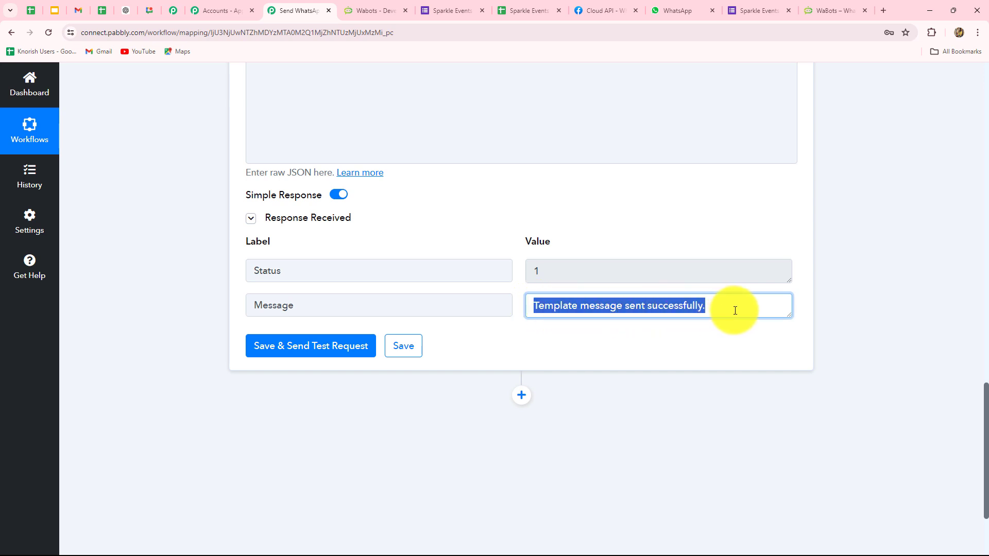
click(678, 8)
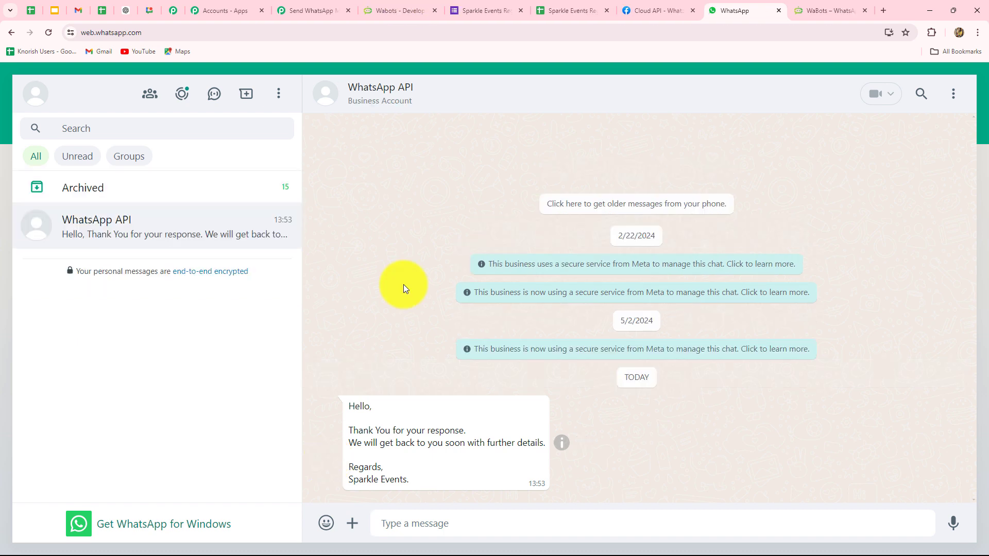
Copy the registration form's shareable link and load it in a new browser tab.
click(469, 6)
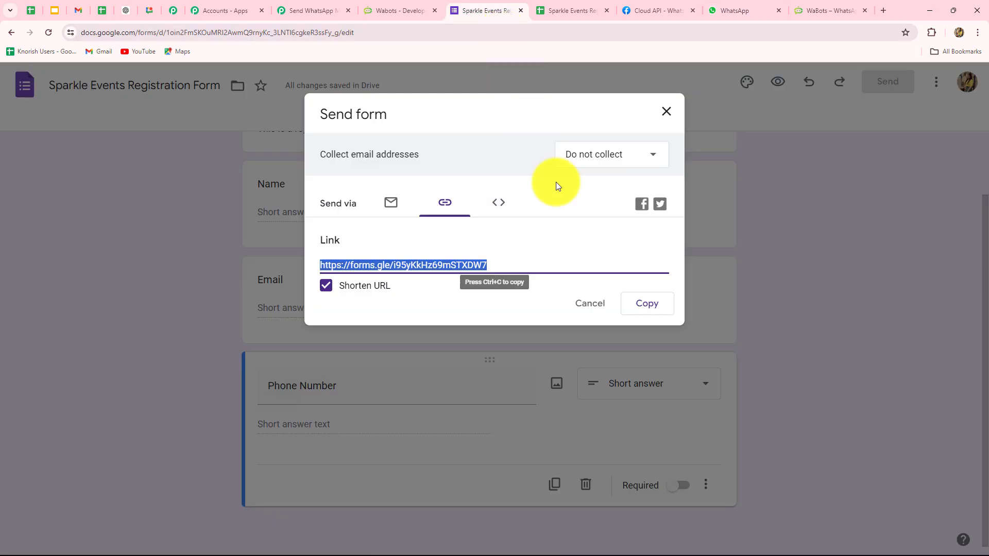
click(647, 303)
click(884, 10)
key(ctrl+v)
key(Return)
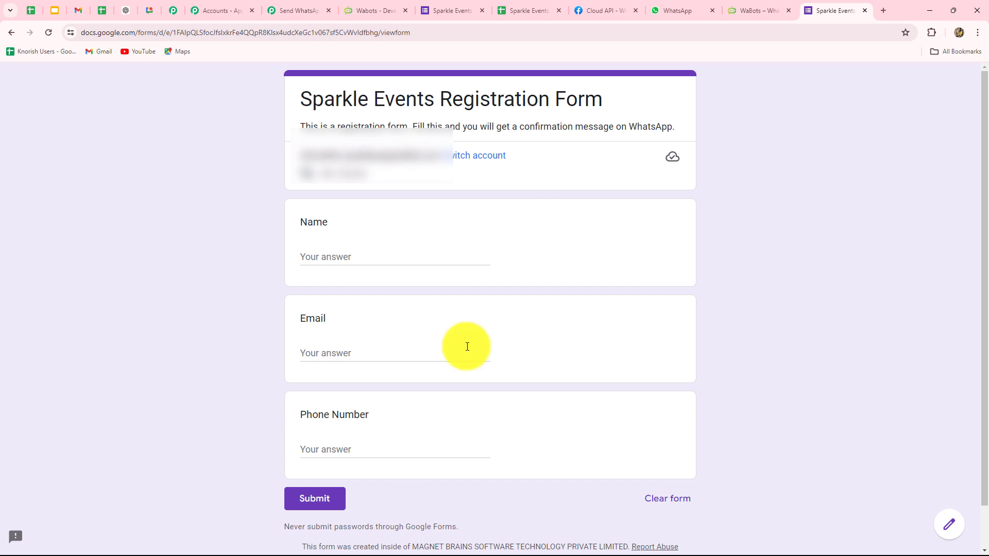
Enable Extensions > Pabbly Connect Webhooks > Send On Event on the responses sheet.
click(509, 10)
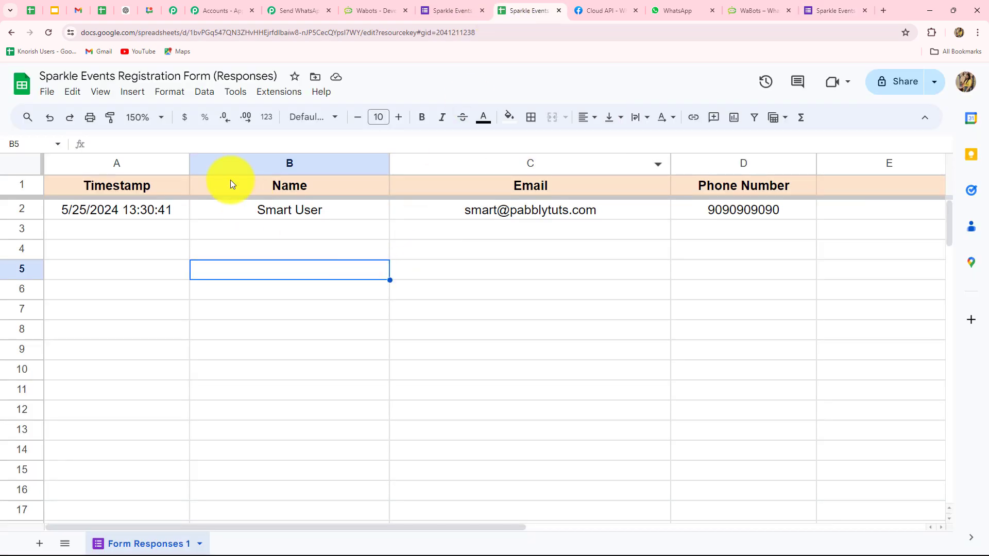
click(272, 93)
mouse_move(298, 238)
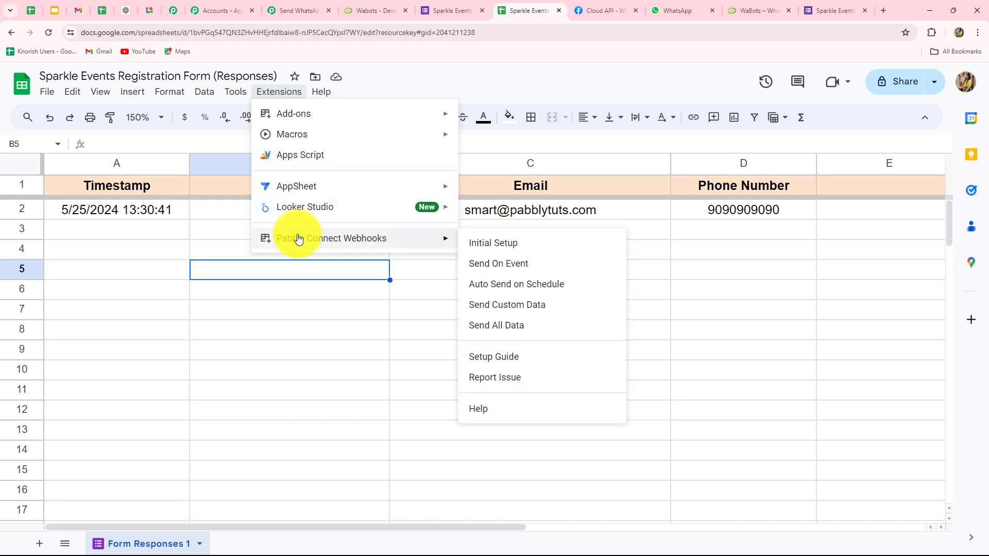
click(483, 267)
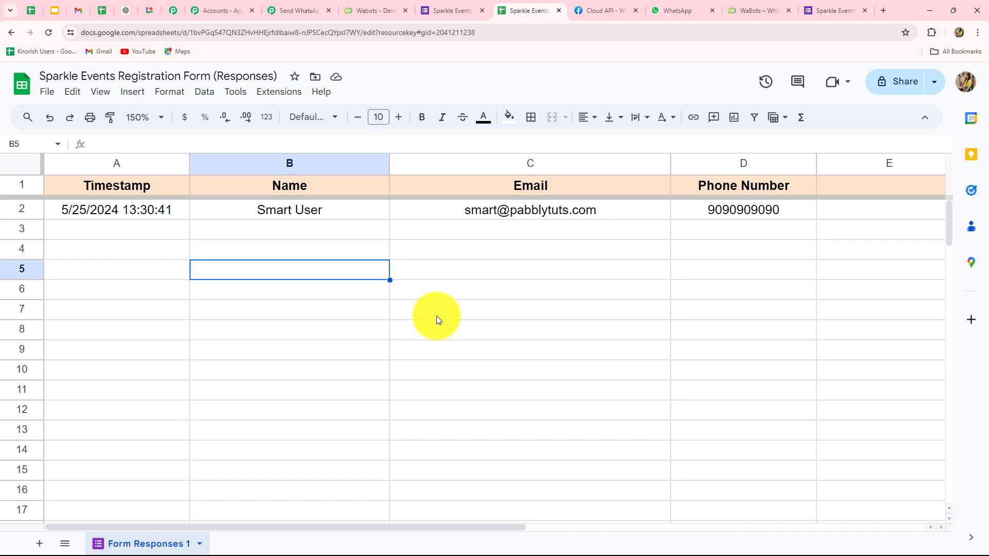
Fill the live form with a test name, e-mail and phone number, then submit it.
click(847, 10)
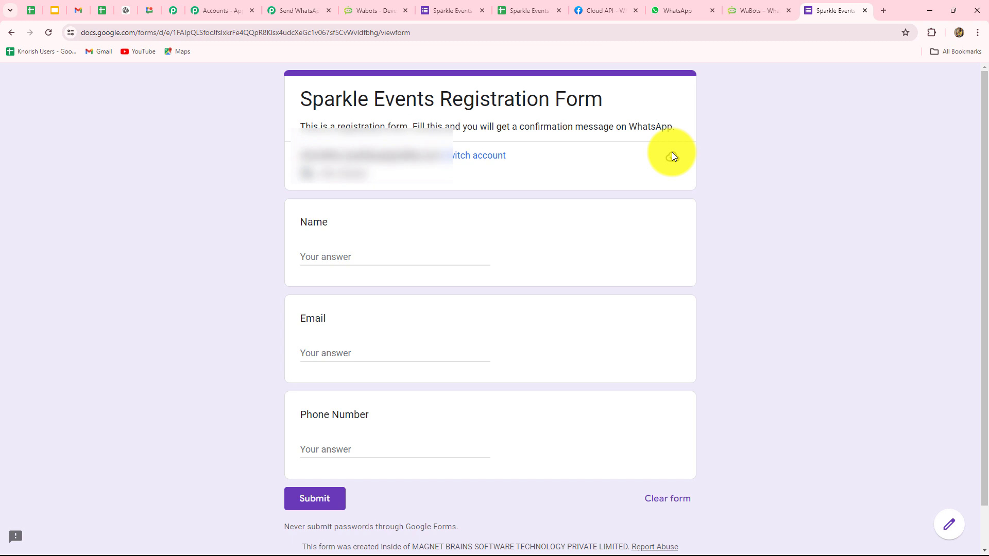
click(332, 259)
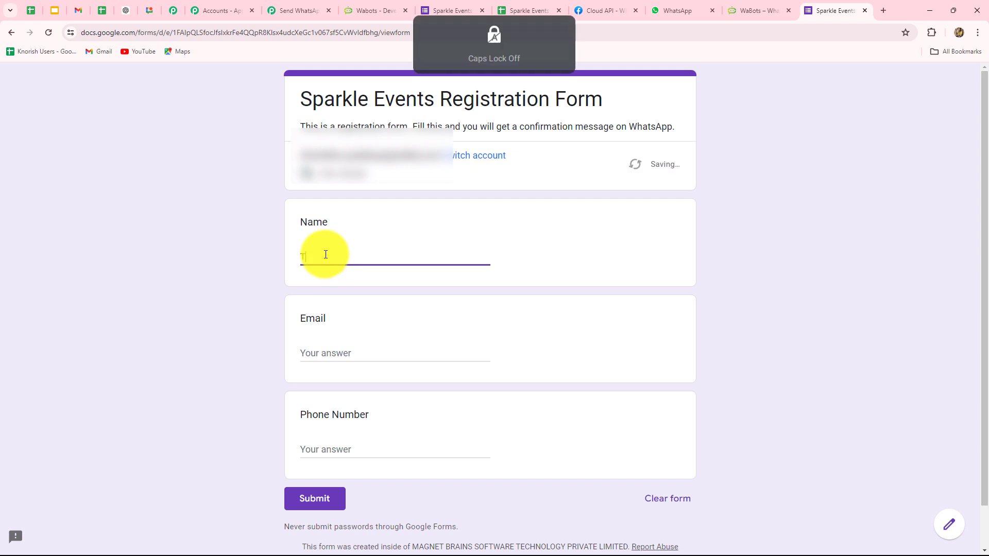
text(Test User)
click(348, 354)
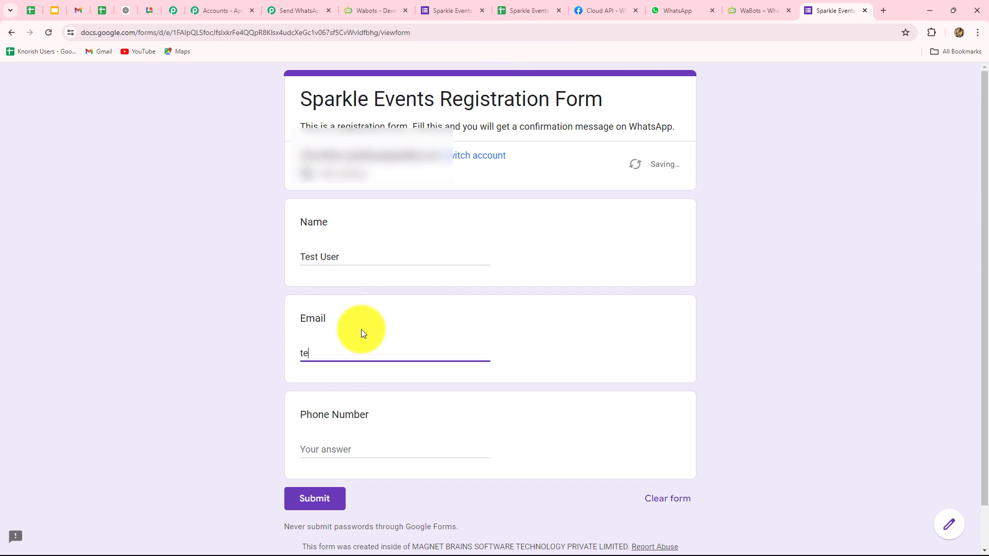
click(336, 439)
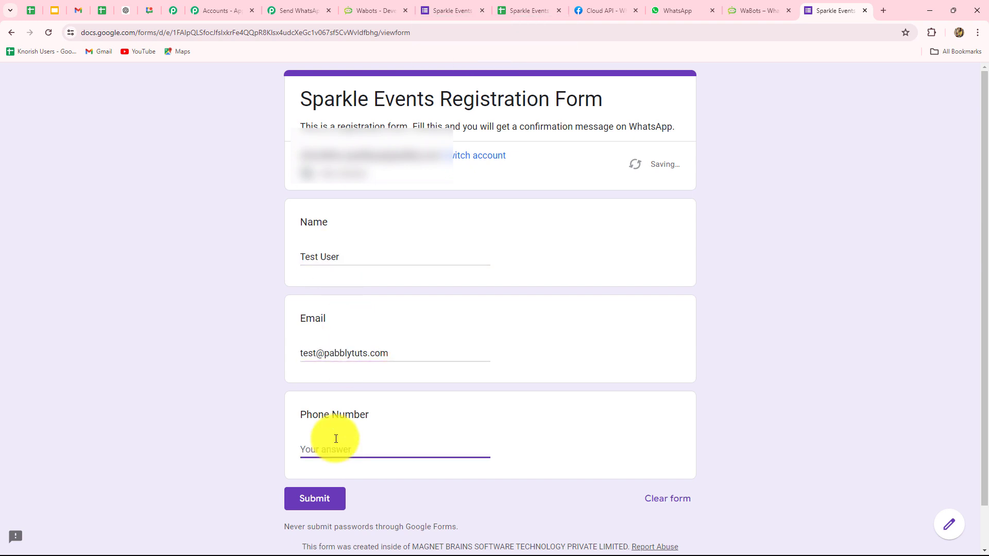
text(9999999999)
click(311, 502)
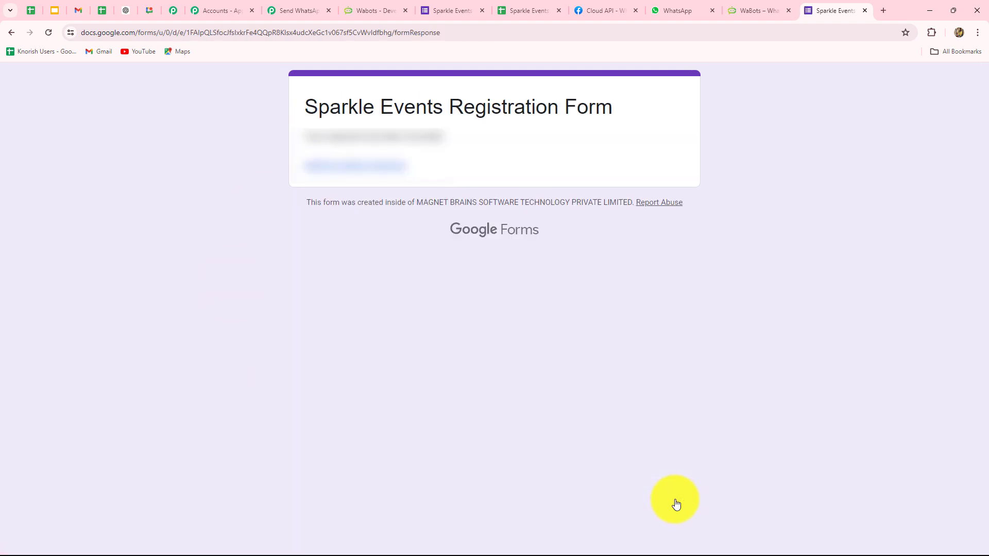
Check the new sheet row and WhatsApp message, then collapse the WaBots step in Pabbly.
click(514, 9)
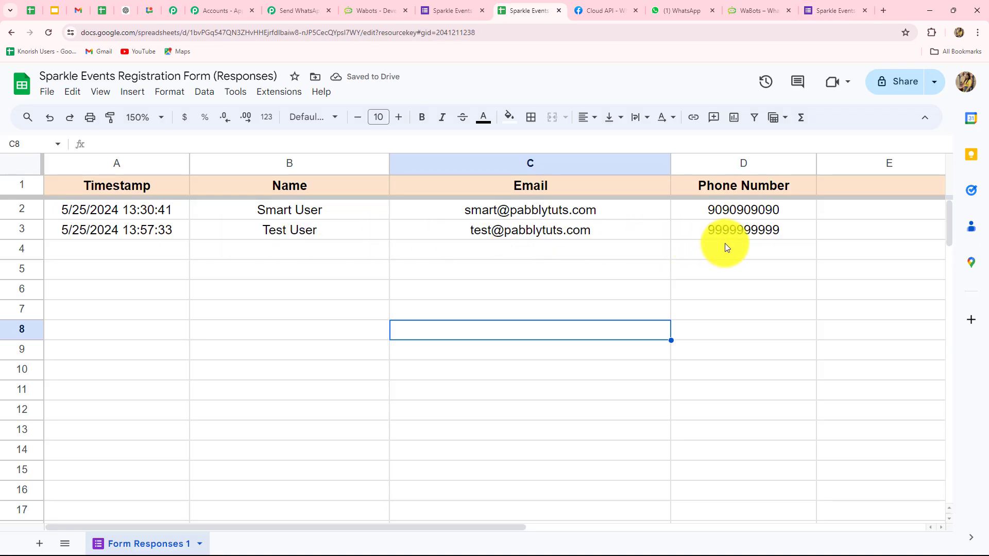
click(679, 10)
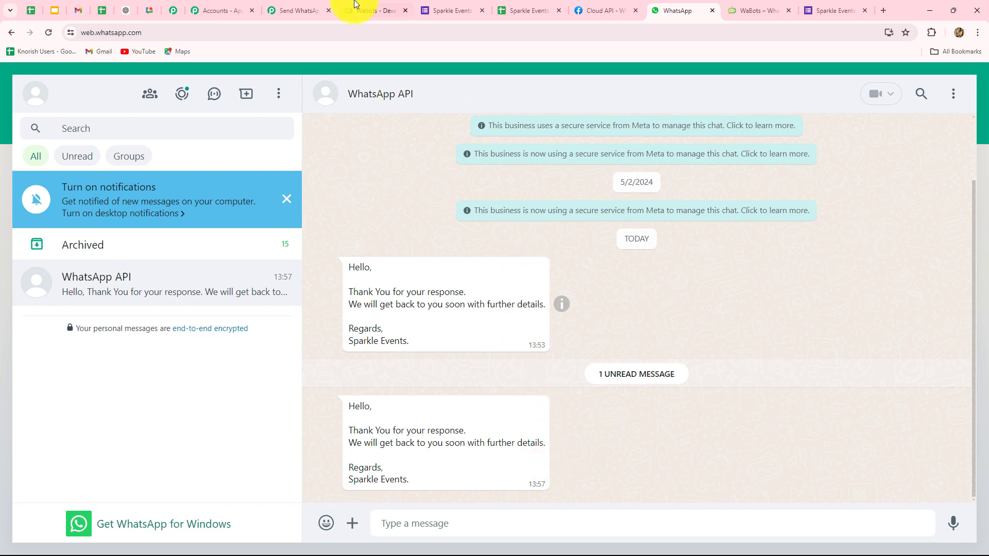
click(295, 11)
scroll(857, 332, up, 20)
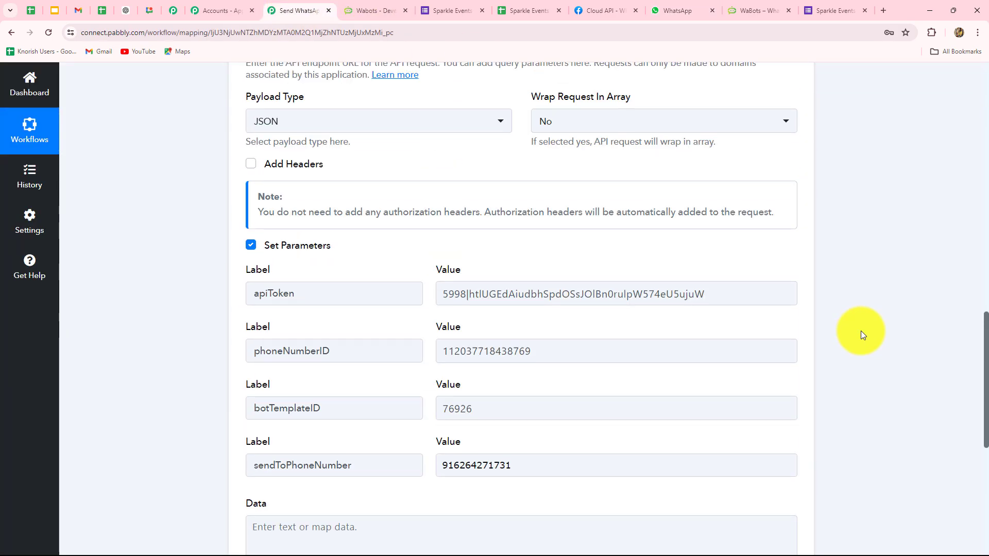
scroll(862, 334, up, 2)
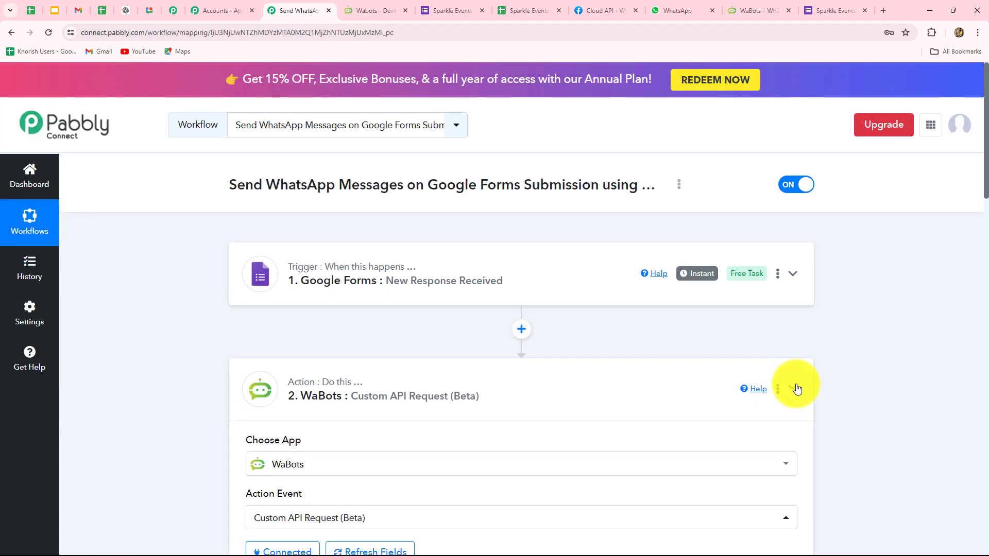
click(793, 388)
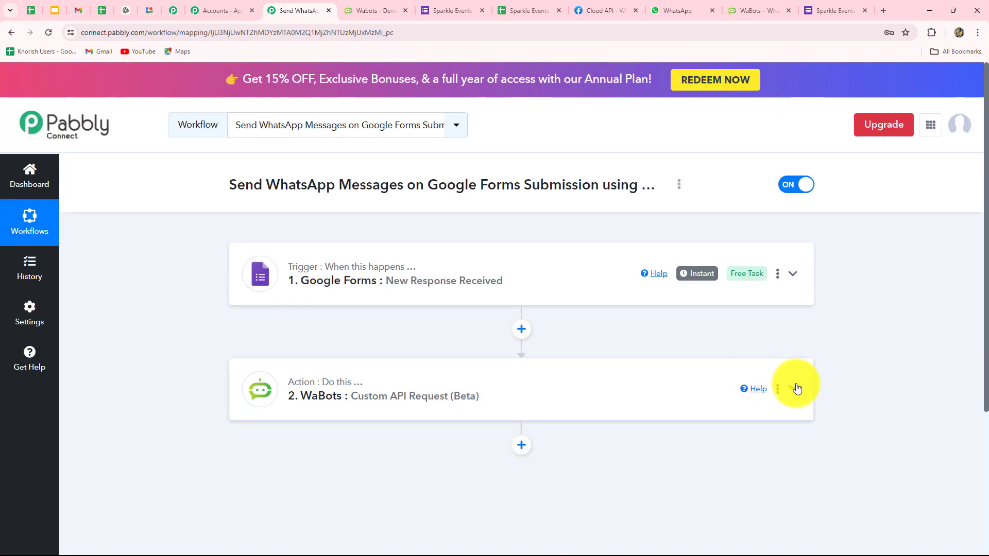